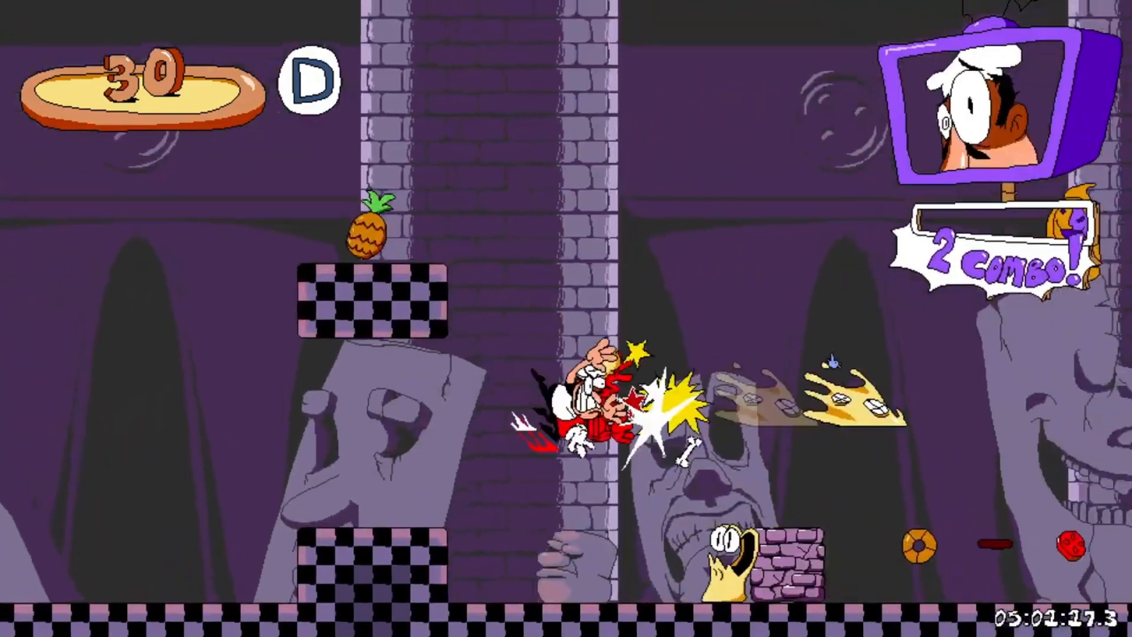
key(Left)
key(z)
key(z)
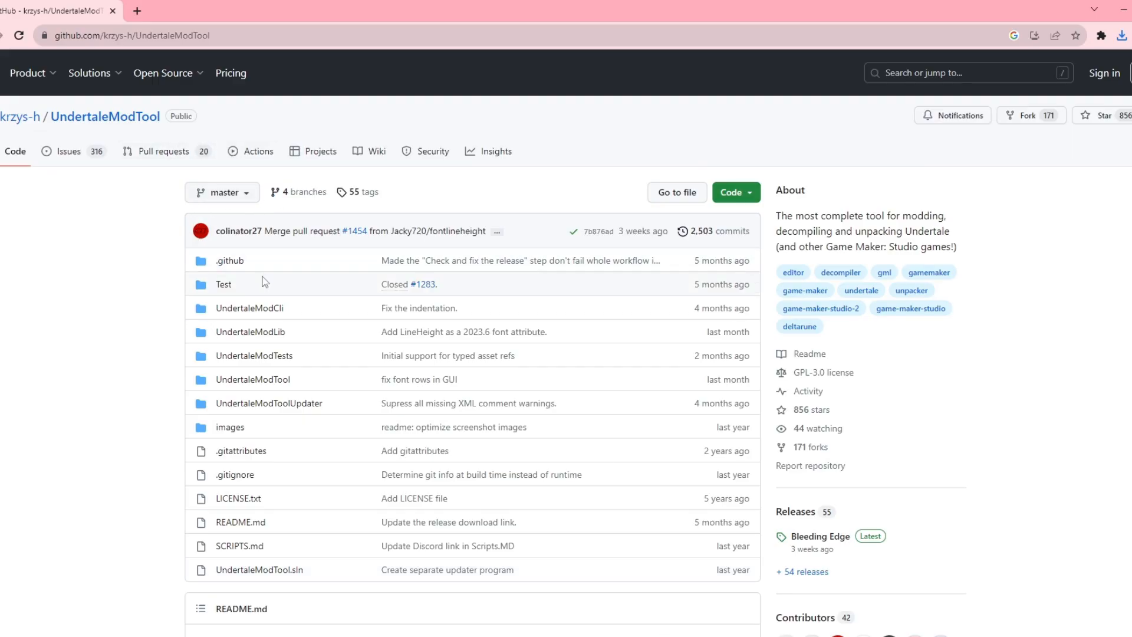
- Browse the UndertaleModTool releases page on GitHub and its Bleeding Edge assets
scroll(390, 302, down, 2)
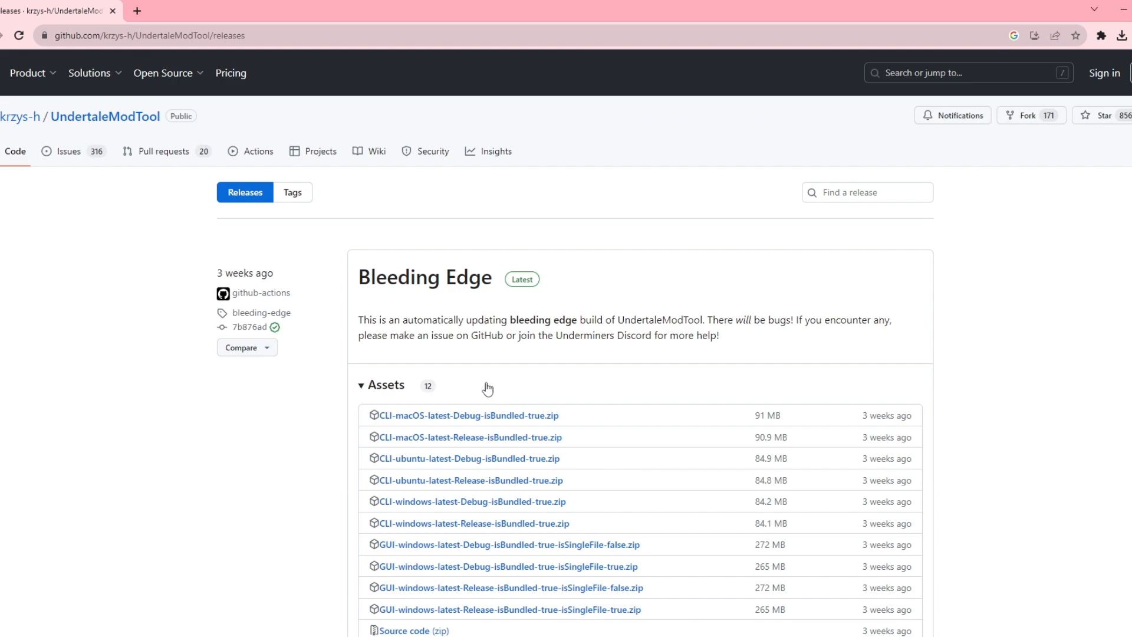
scroll(487, 388, down, 20)
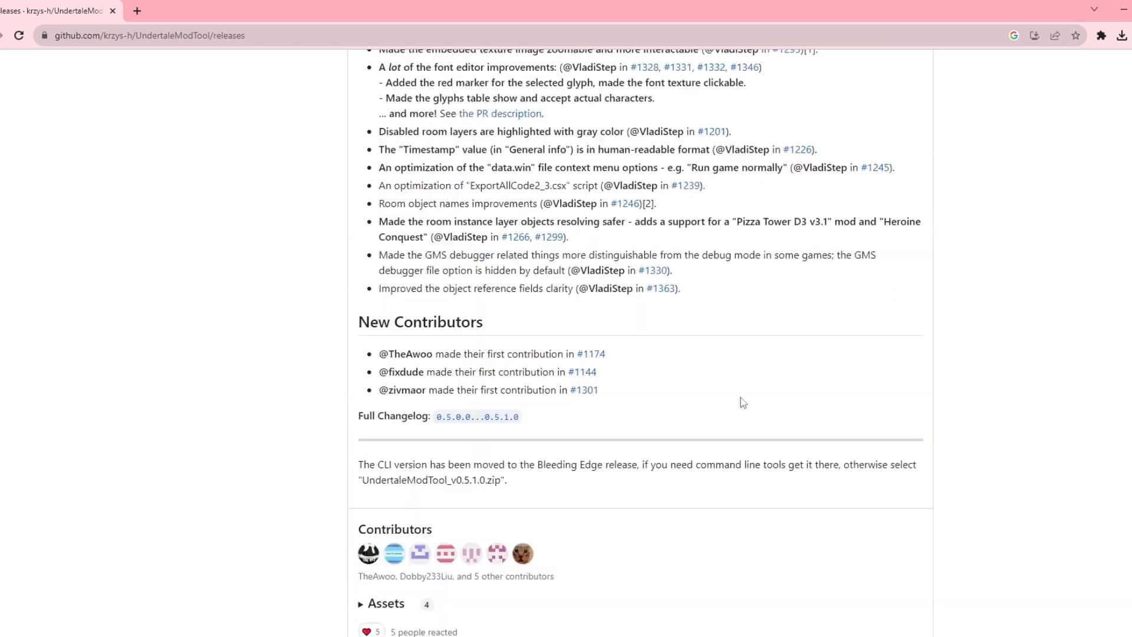
scroll(742, 403, down, 18)
scroll(743, 403, up, 20)
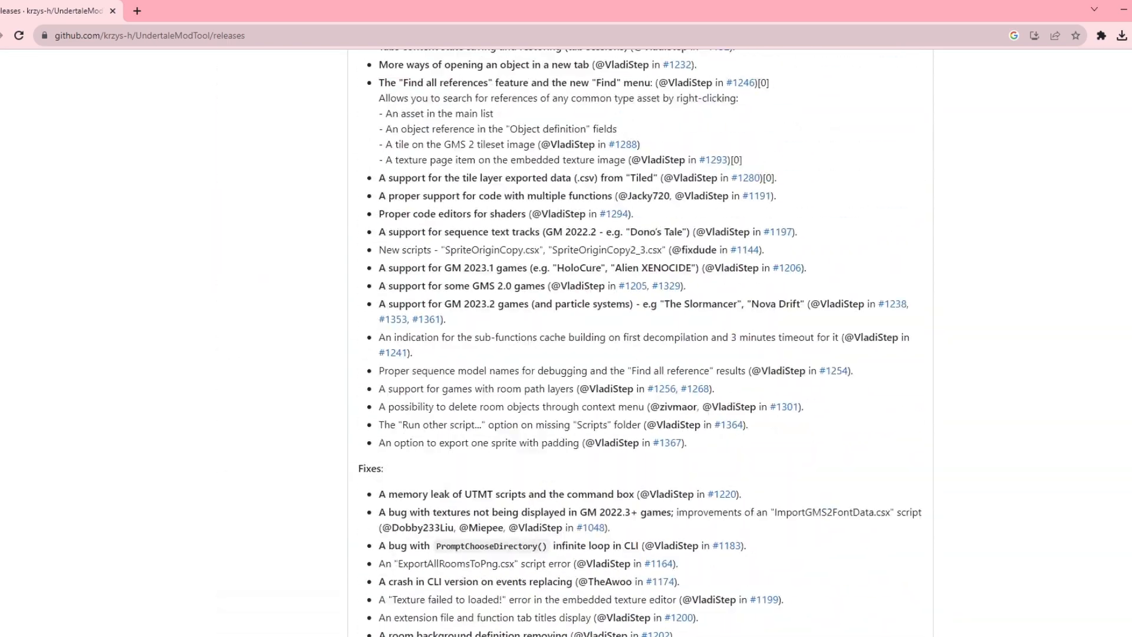
scroll(495, 552, up, 9)
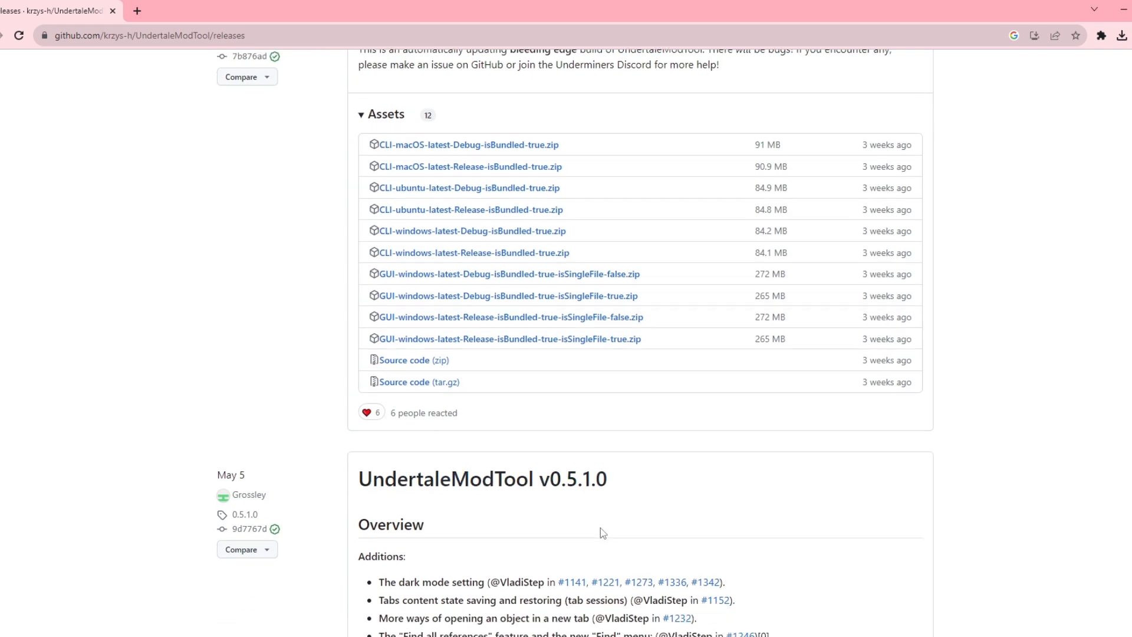
scroll(590, 506, down, 1)
scroll(631, 485, down, 5)
scroll(500, 352, up, 4)
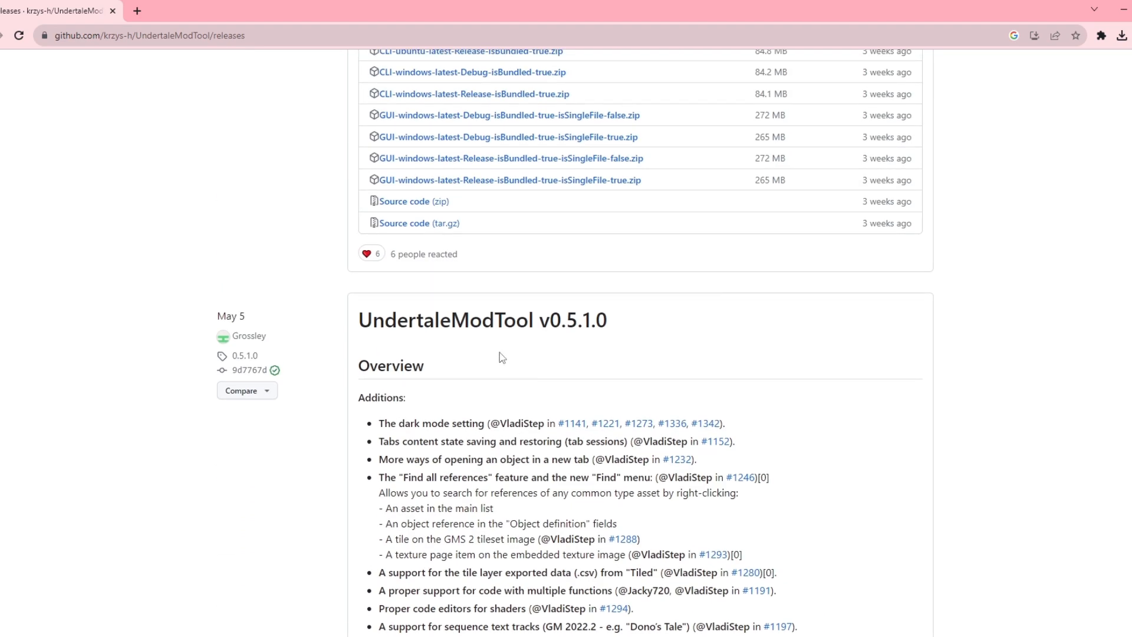
- Open the UndertaleModTool v0.5.1.0 release and read through its notes
click(510, 323)
scroll(529, 409, down, 6)
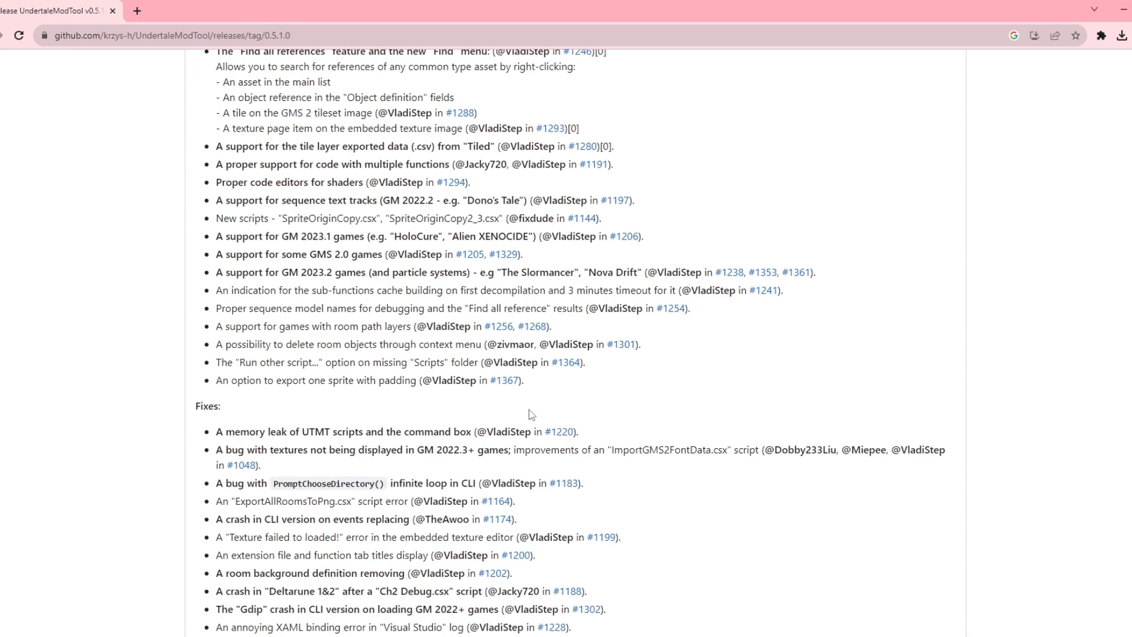
scroll(529, 409, down, 6)
scroll(575, 397, down, 10)
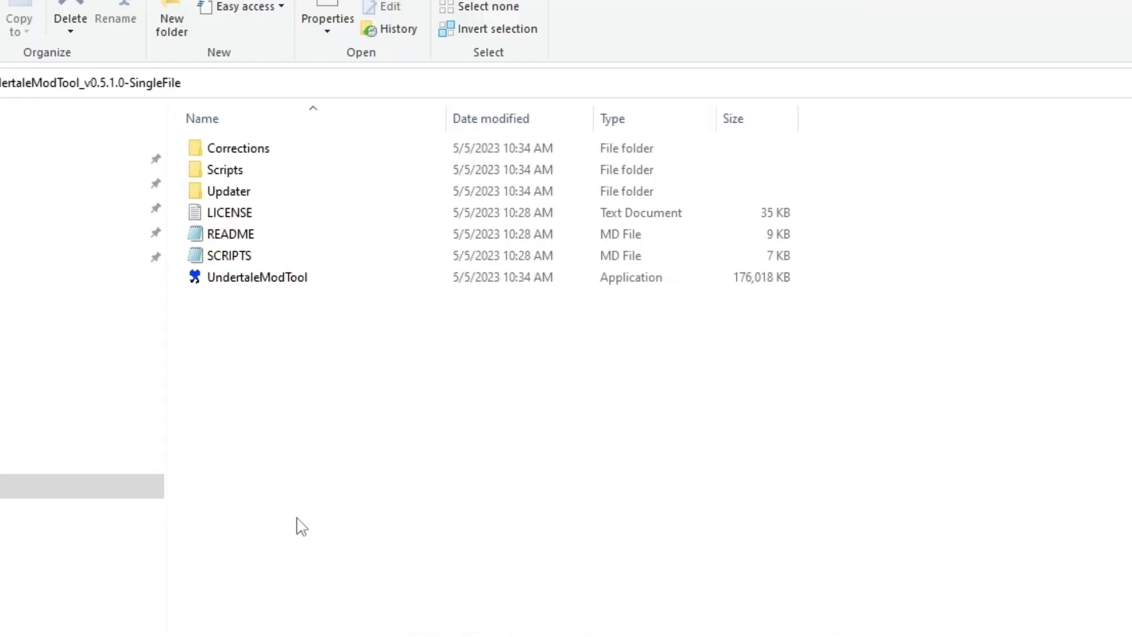
- Launch UndertaleModTool from the extracted v0.5.1.0 SingleFile folder
double_click(247, 282)
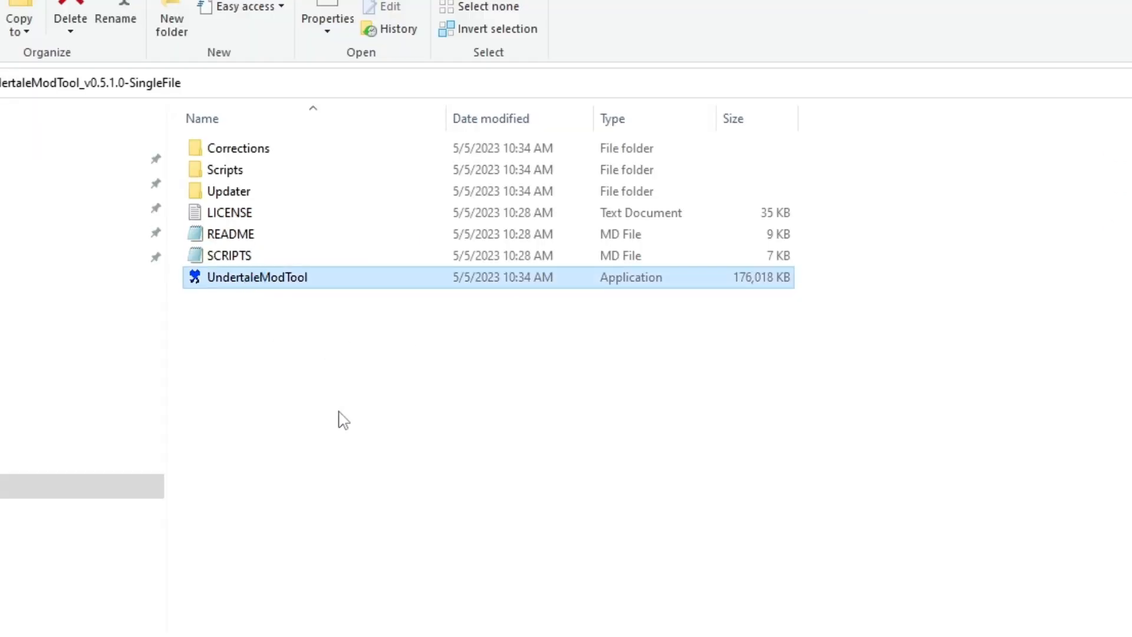
double_click(343, 31)
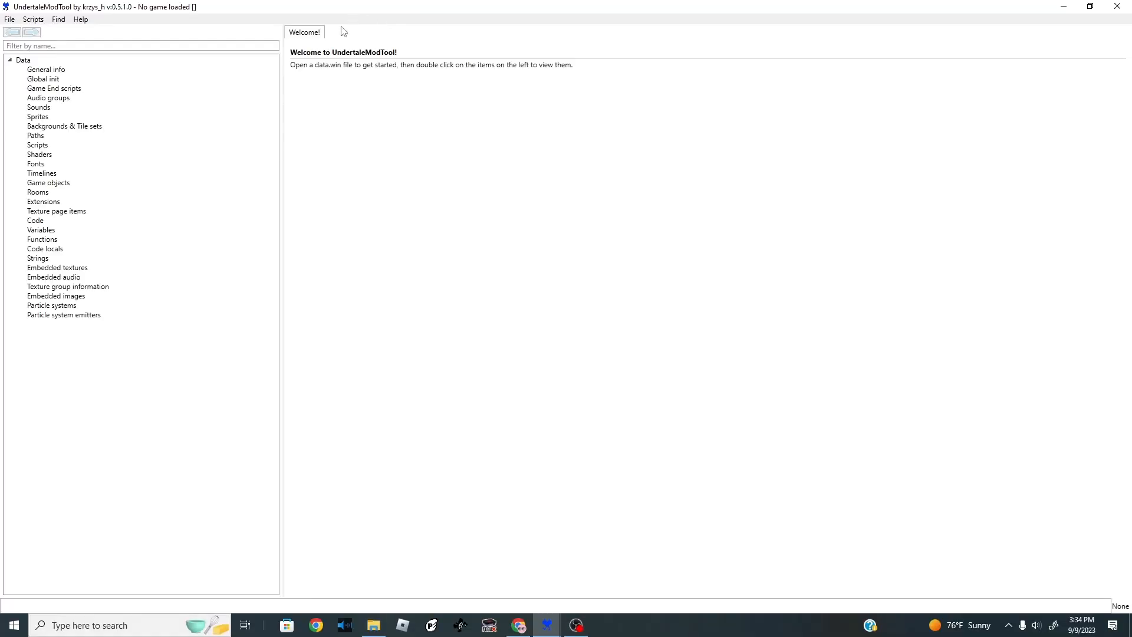
- Open the Run dialog and paste the Pizza Tower Steam install folder path into it
click(10, 22)
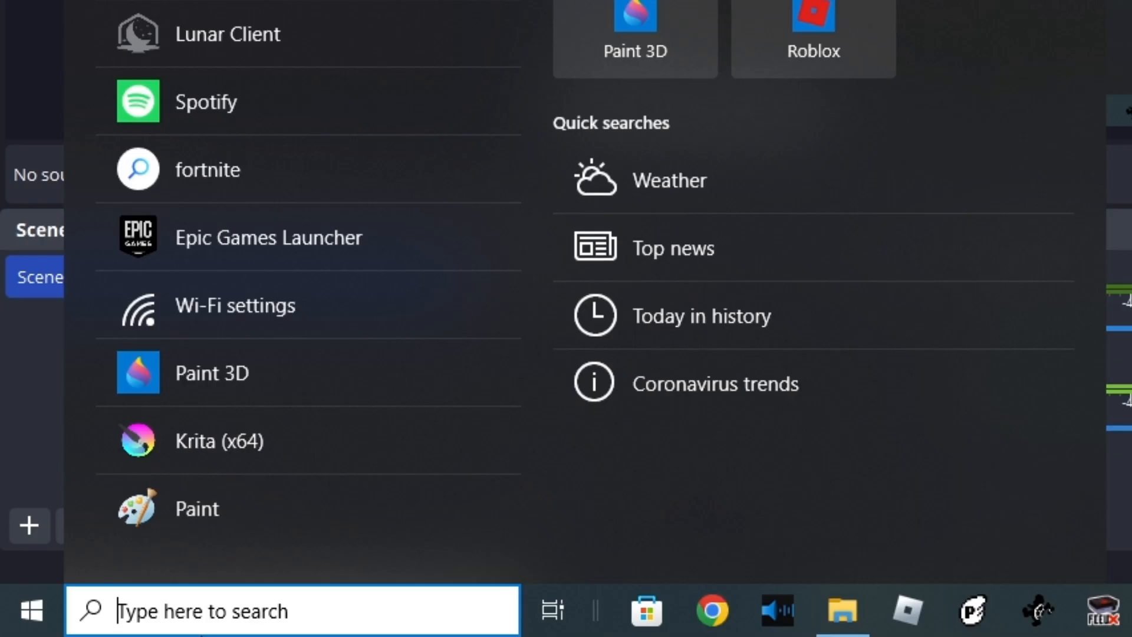
text(run)
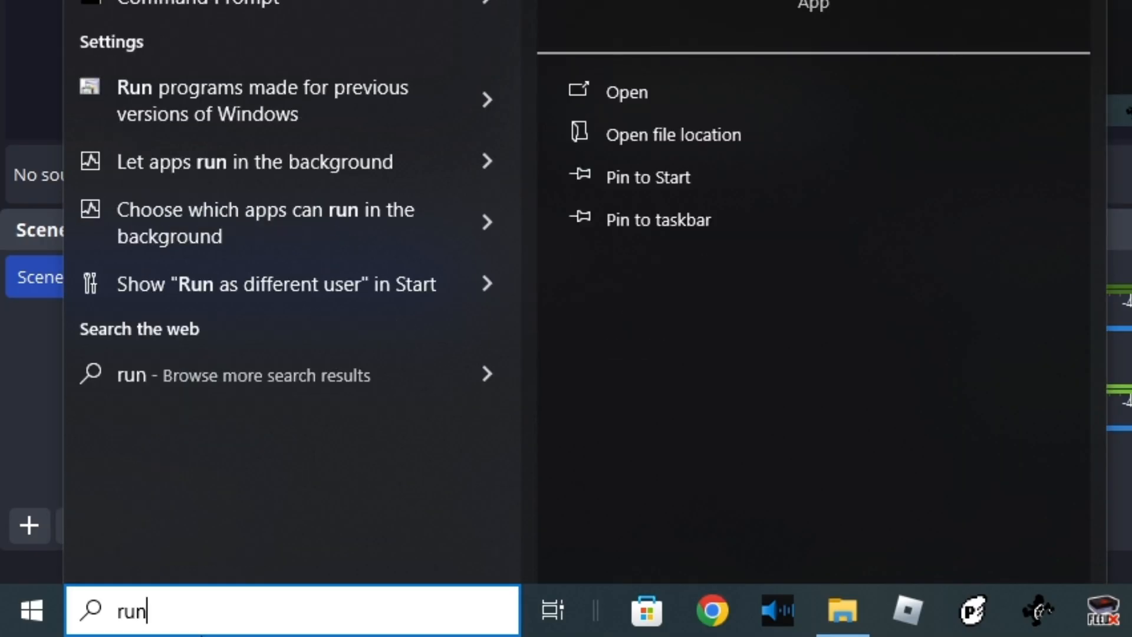
click(634, 94)
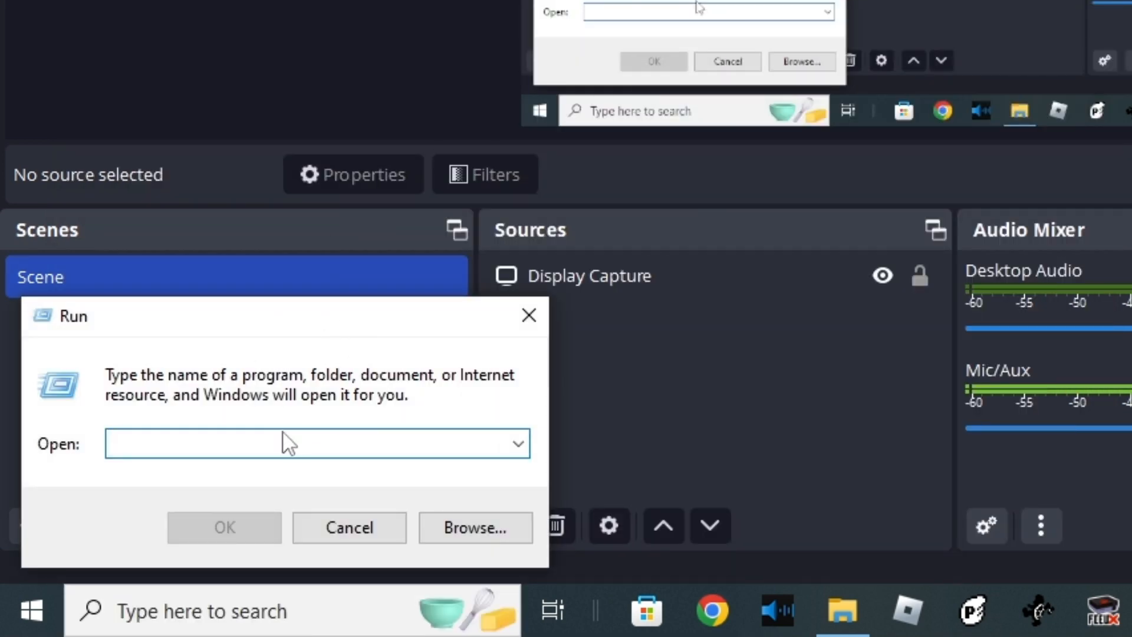
key(ctrl+v)
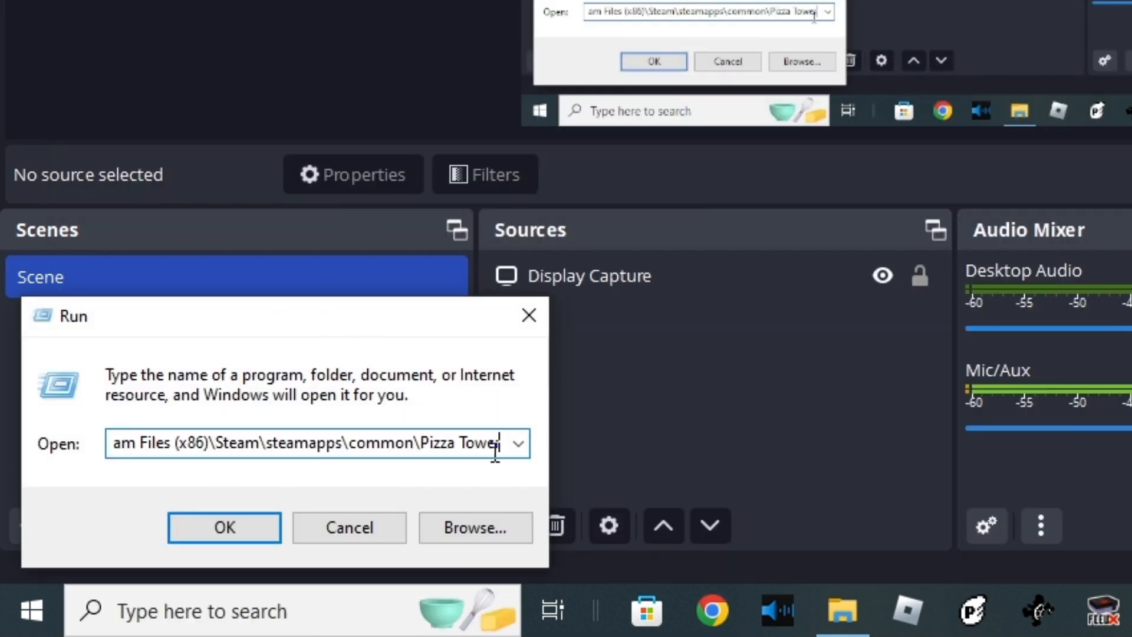
drag(495, 451, 12, 446)
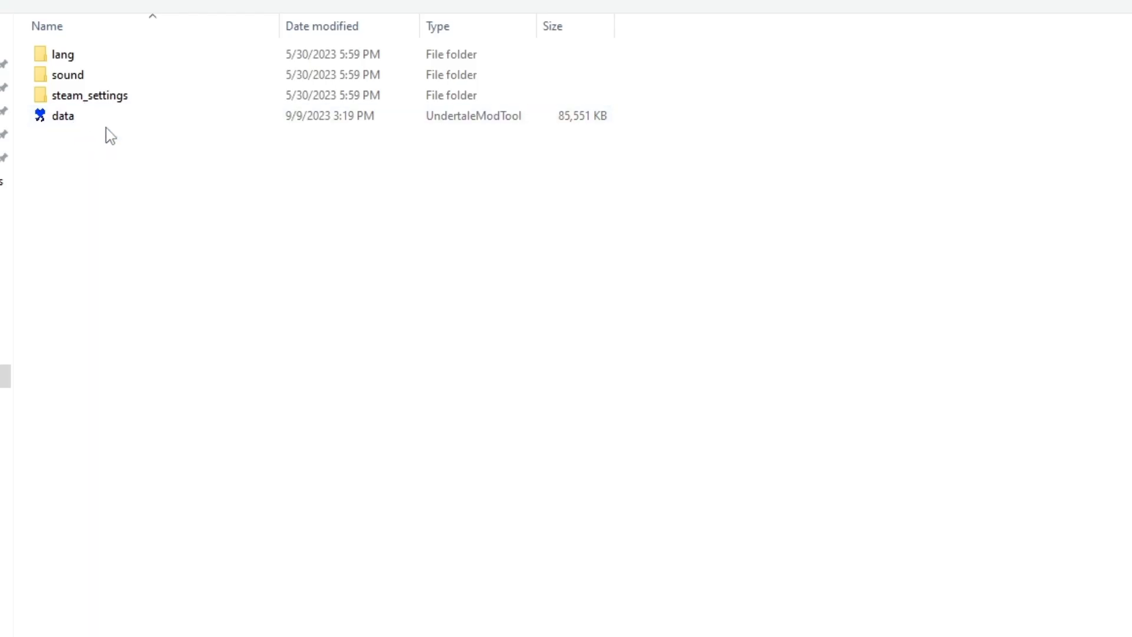
- Load the Pizza Tower data file into UndertaleModTool and open Texture 219 from the embedded textures
double_click(94, 118)
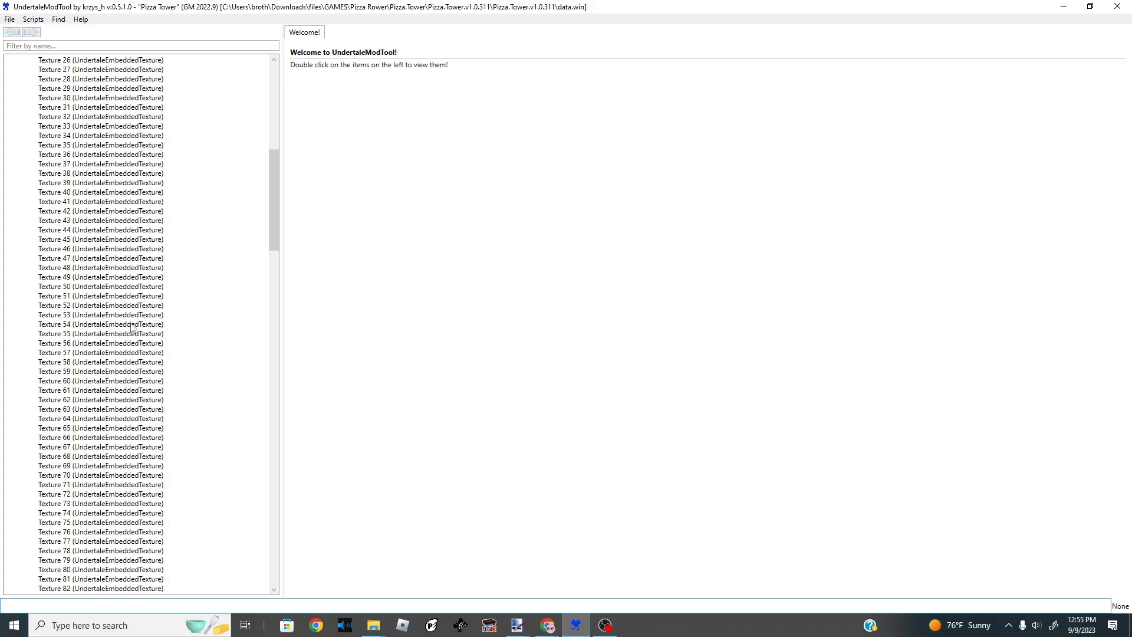
scroll(133, 327, up, 15)
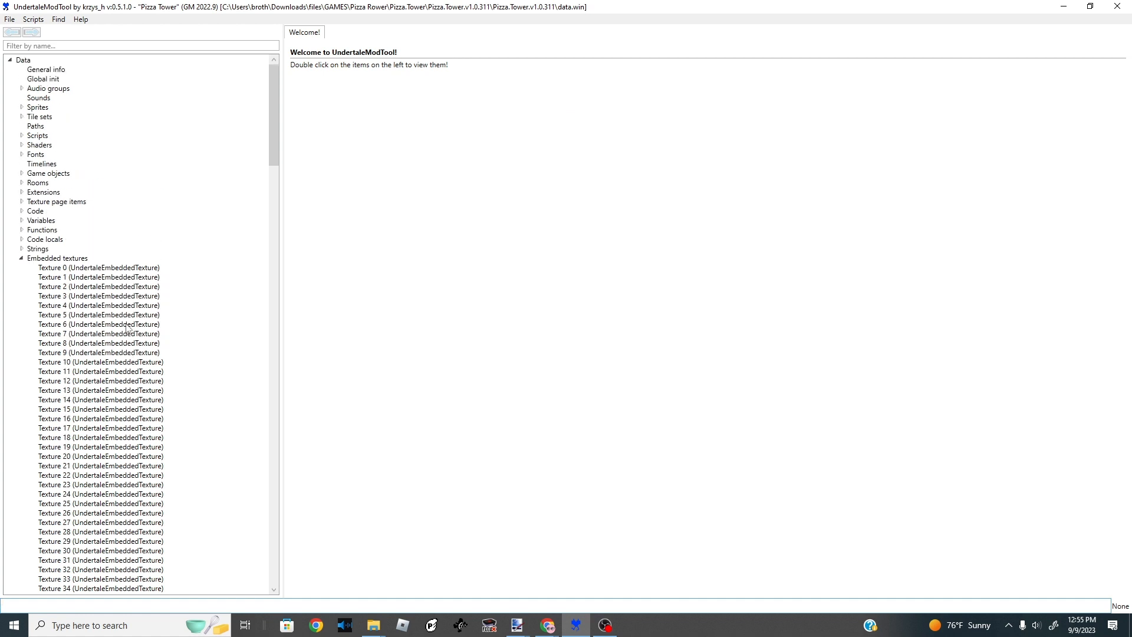
scroll(122, 339, down, 10)
drag(274, 176, 243, 489)
scroll(244, 489, down, 1)
double_click(116, 357)
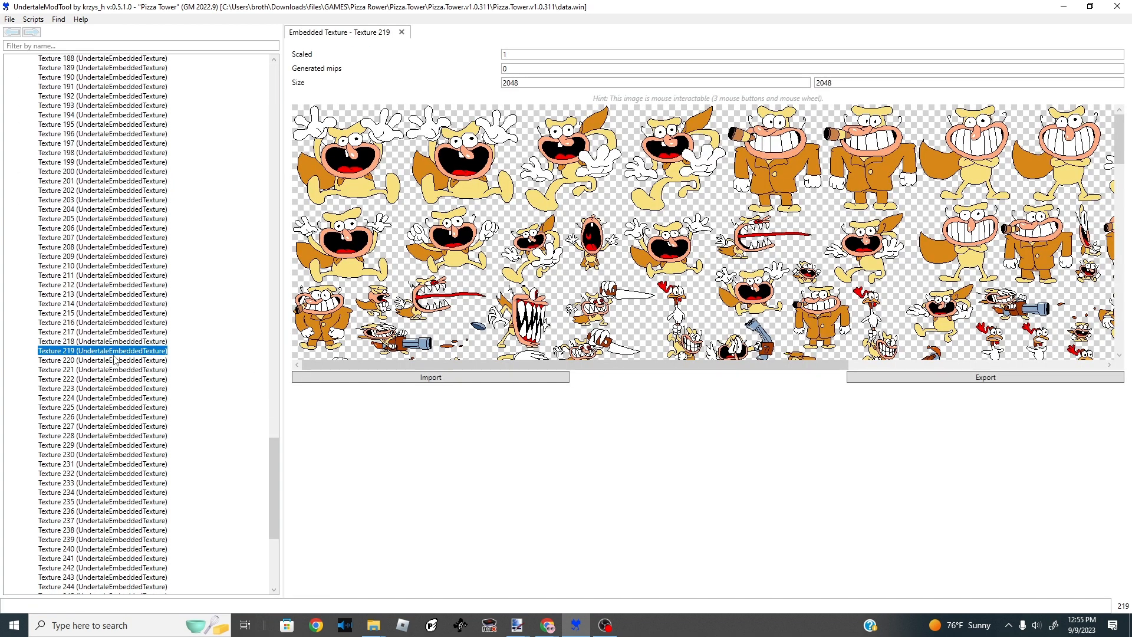
- Browse the embedded textures, stepping through the list from Texture 3 onward
scroll(116, 357, down, 8)
click(105, 371)
drag(246, 489, 243, 69)
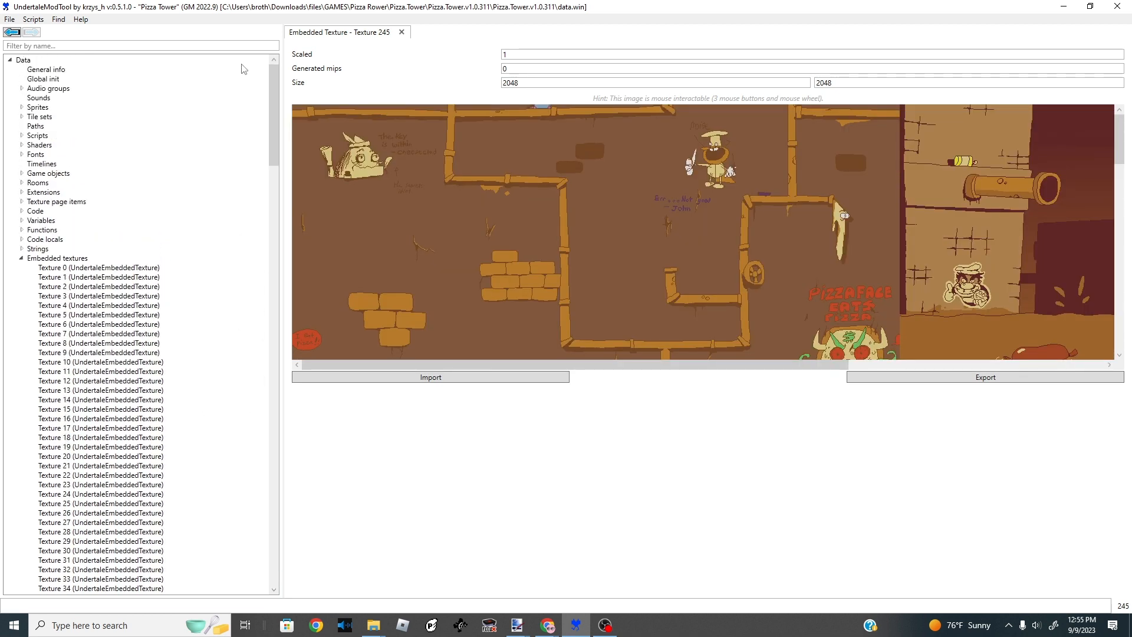
double_click(31, 258)
click(22, 259)
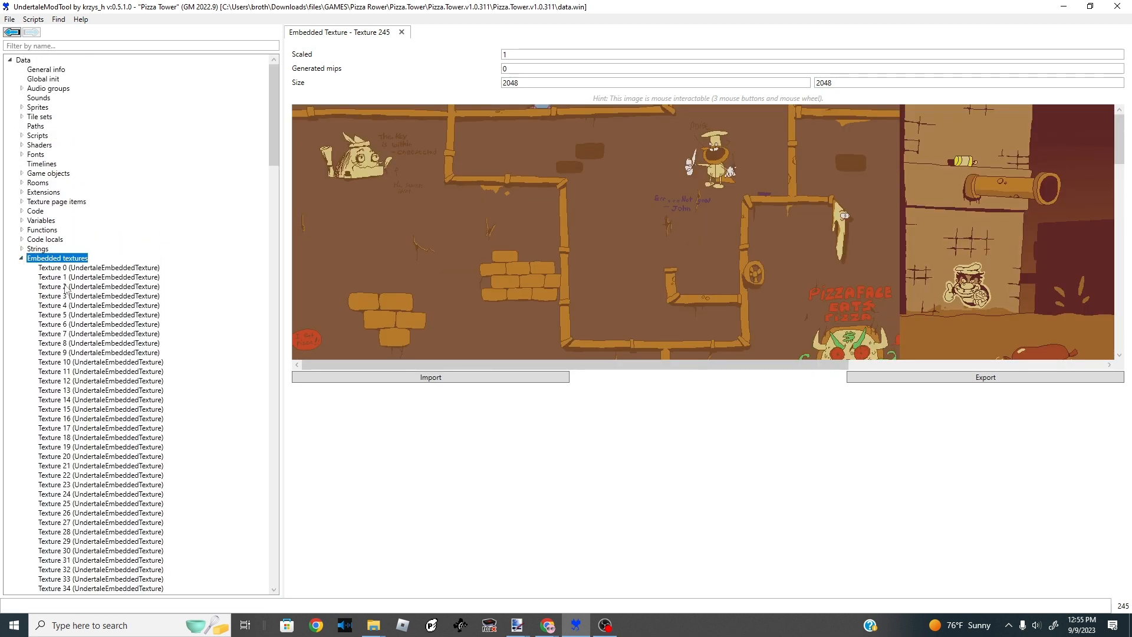
click(70, 295)
scroll(707, 248, down, 5)
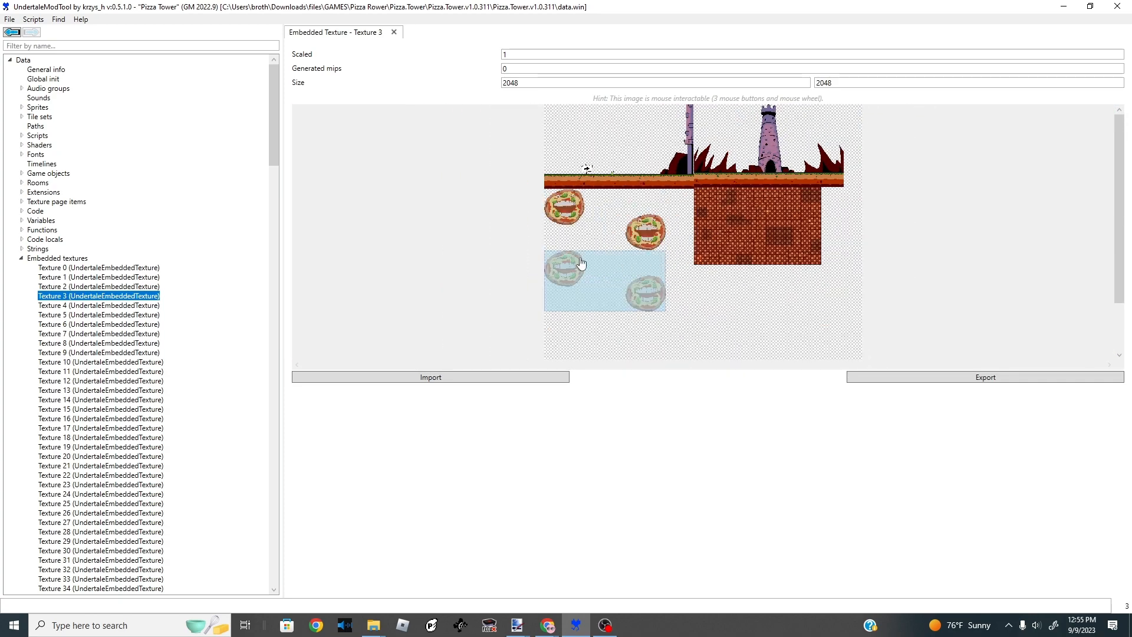
key(Down)
key(Down)
key(Down)
key(Down)
key(Down)
key(Down)
key(Down)
key(Down)
scroll(646, 238, up, 10)
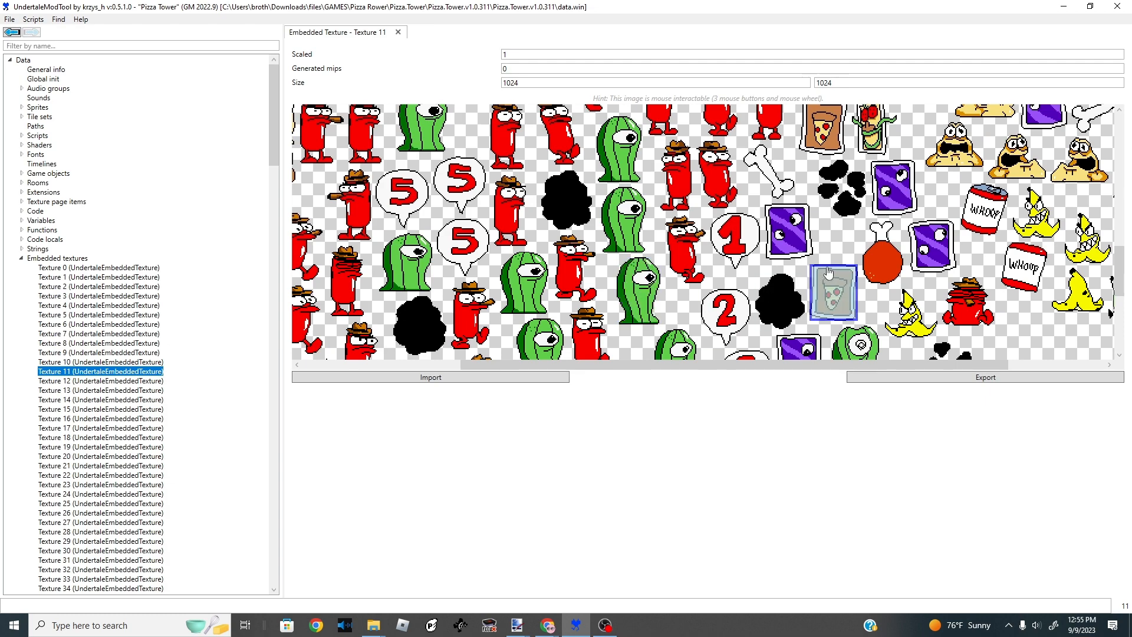
- Continue browsing the embedded textures further down the list through Texture 126
scroll(799, 264, down, 5)
click(120, 399)
scroll(116, 400, down, 4)
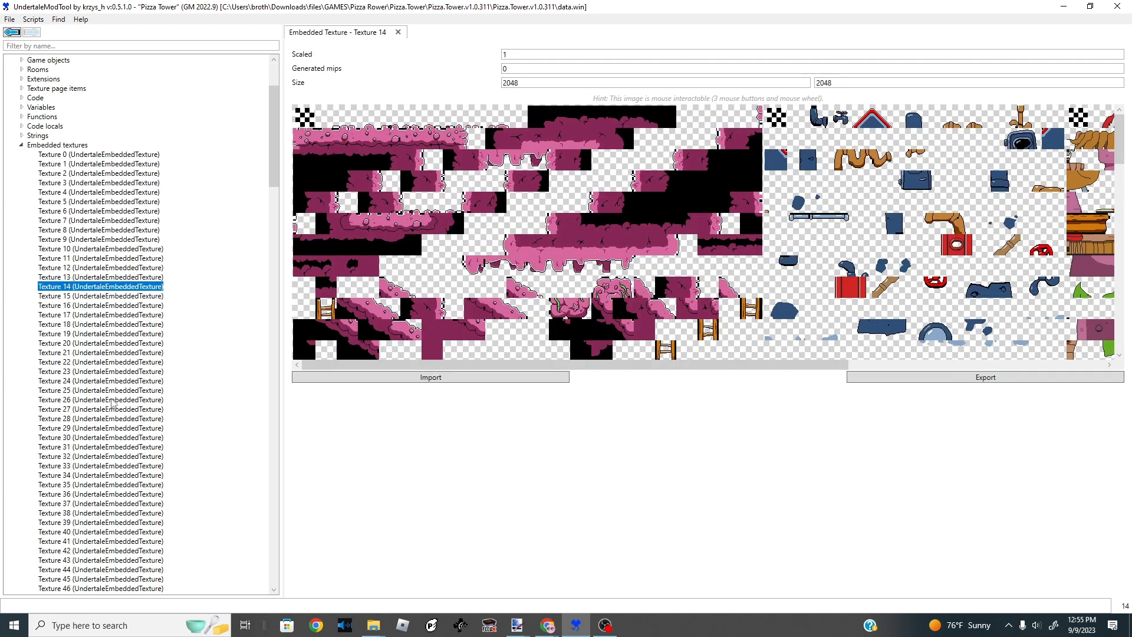
click(115, 400)
scroll(114, 401, down, 7)
click(112, 399)
scroll(143, 384, down, 5)
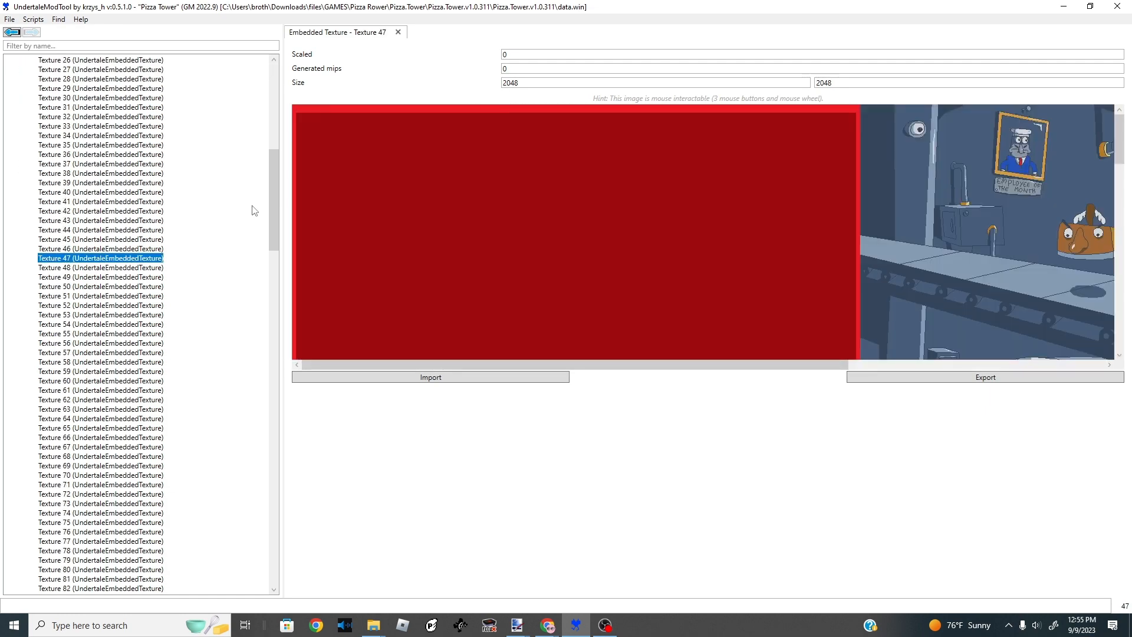
drag(276, 207, 276, 316)
click(140, 313)
click(148, 294)
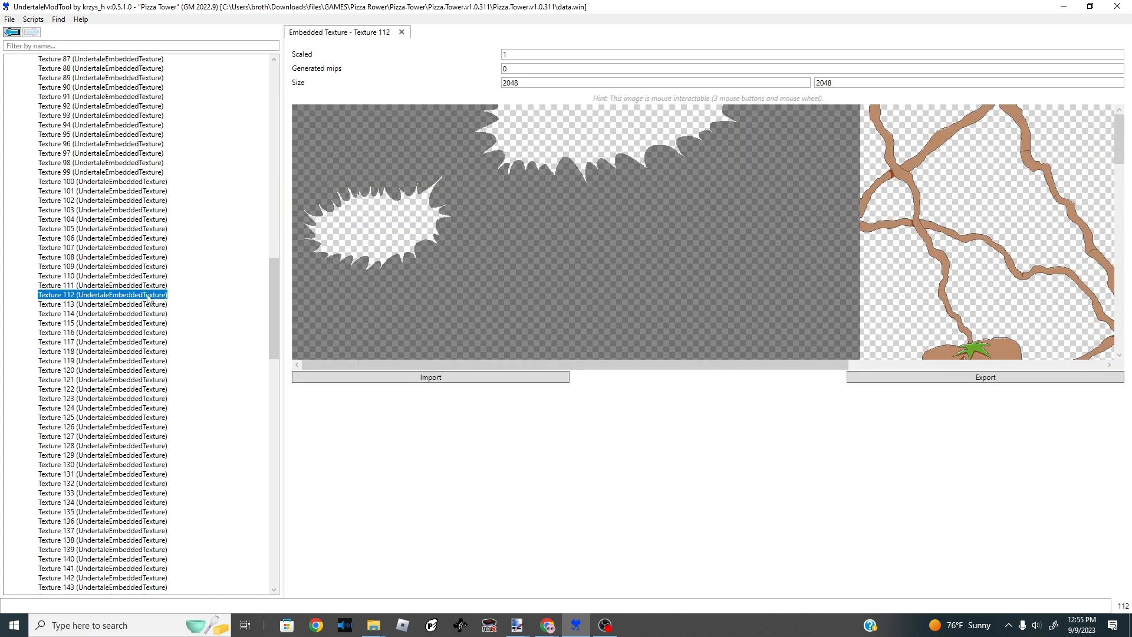
scroll(147, 286, down, 5)
click(147, 285)
scroll(144, 288, down, 4)
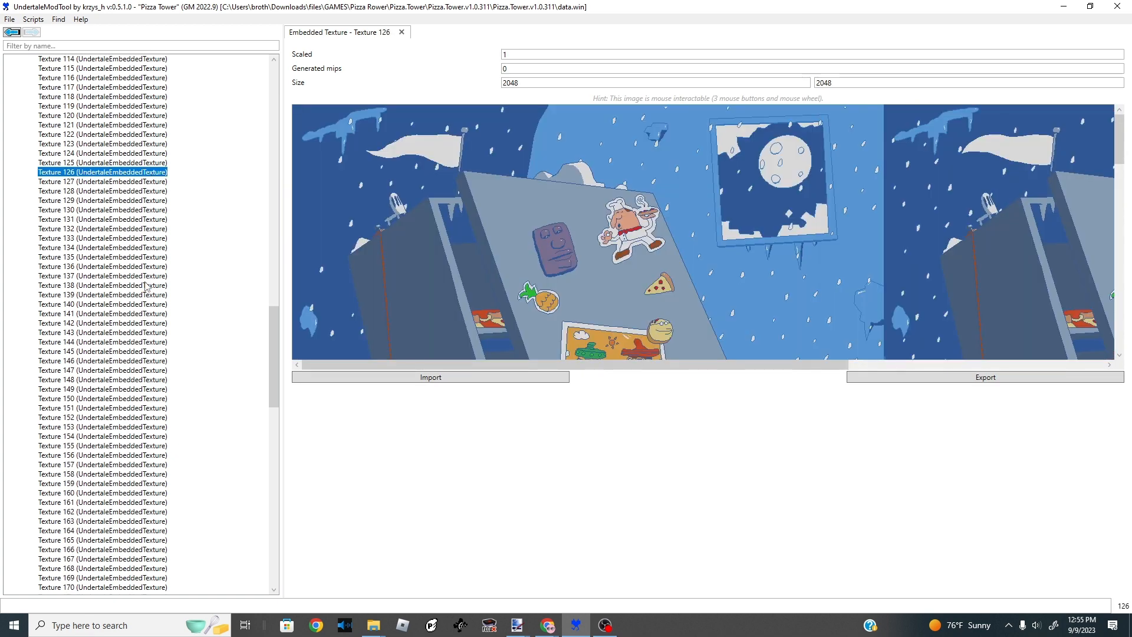
- Open the title-screen page item in Texture 214 and switch to paint.net showing title.png
scroll(138, 287, up, 13)
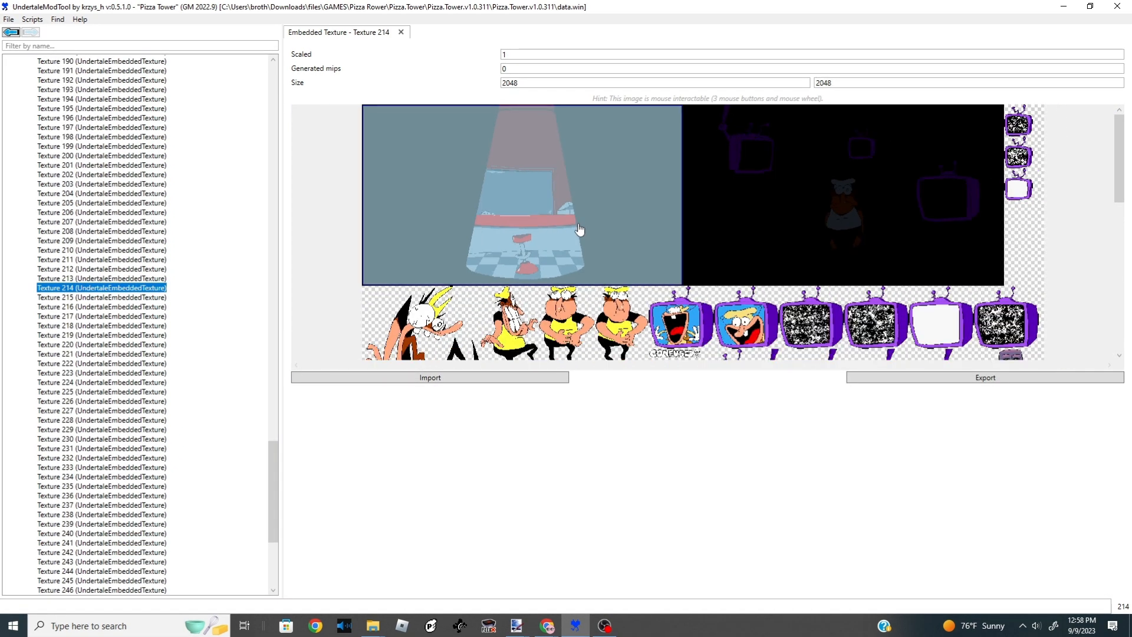
scroll(519, 279, up, 3)
scroll(321, 230, up, 3)
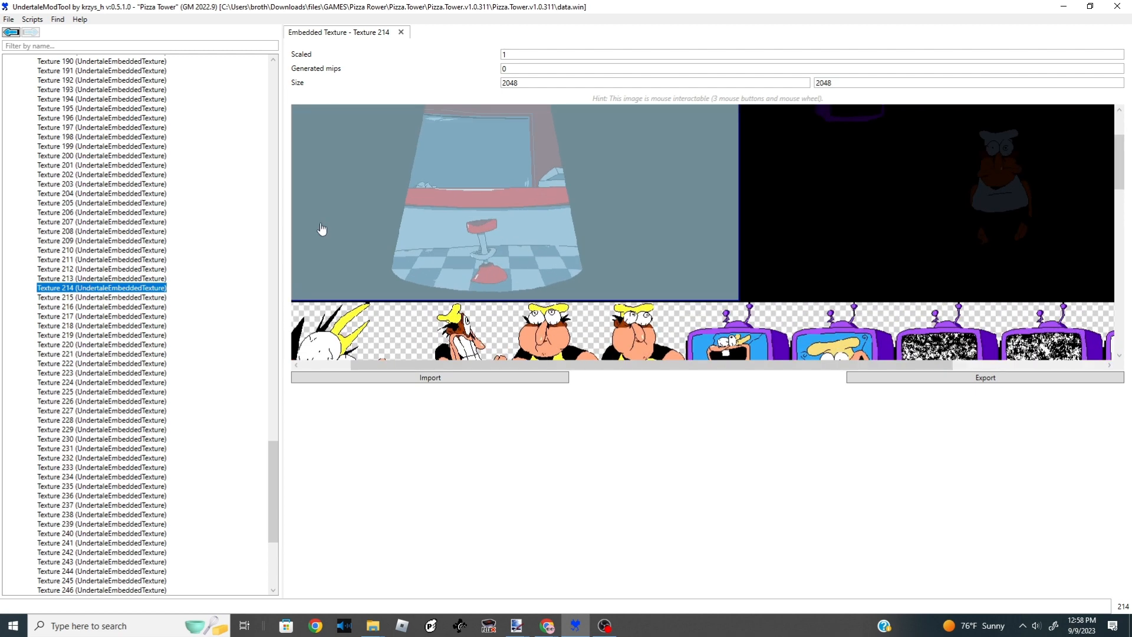
scroll(673, 243, down, 2)
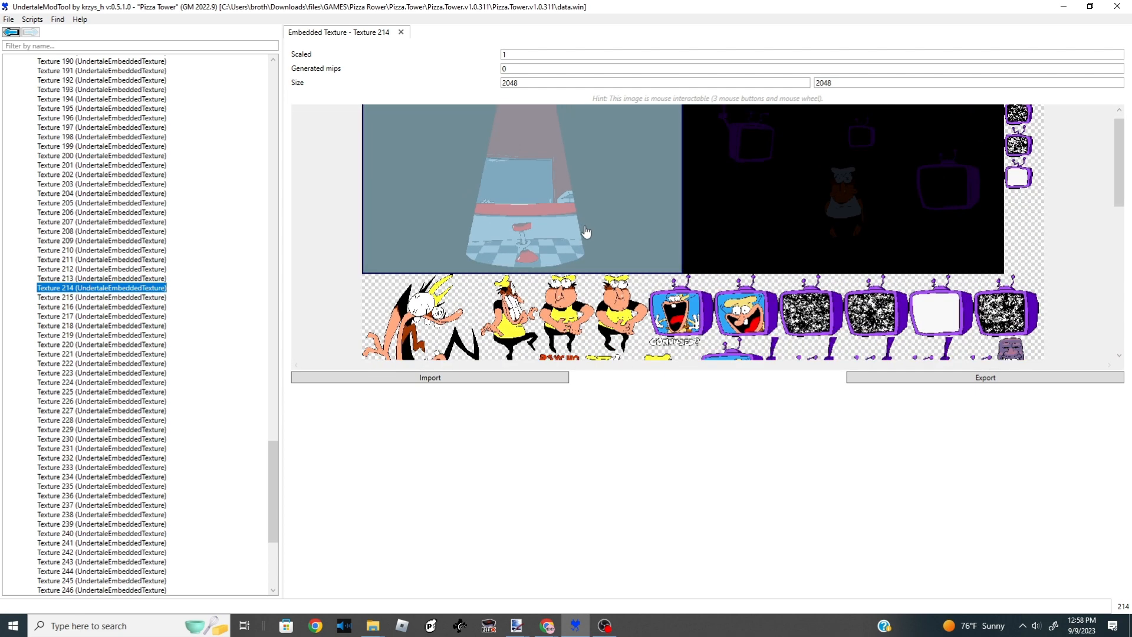
scroll(586, 232, down, 1)
click(581, 218)
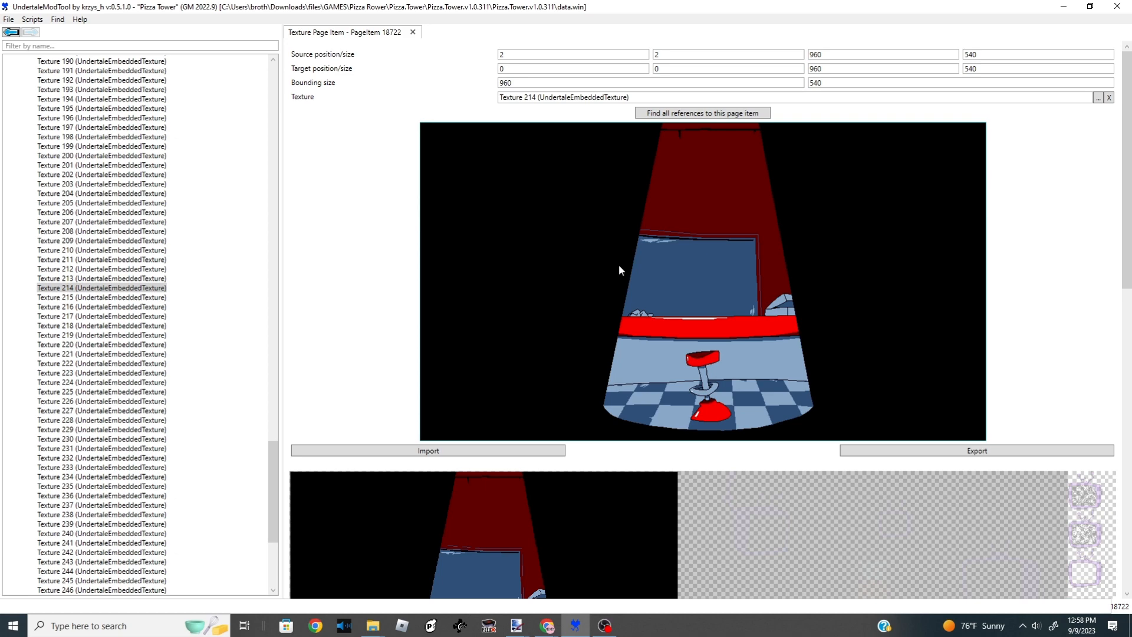
click(518, 618)
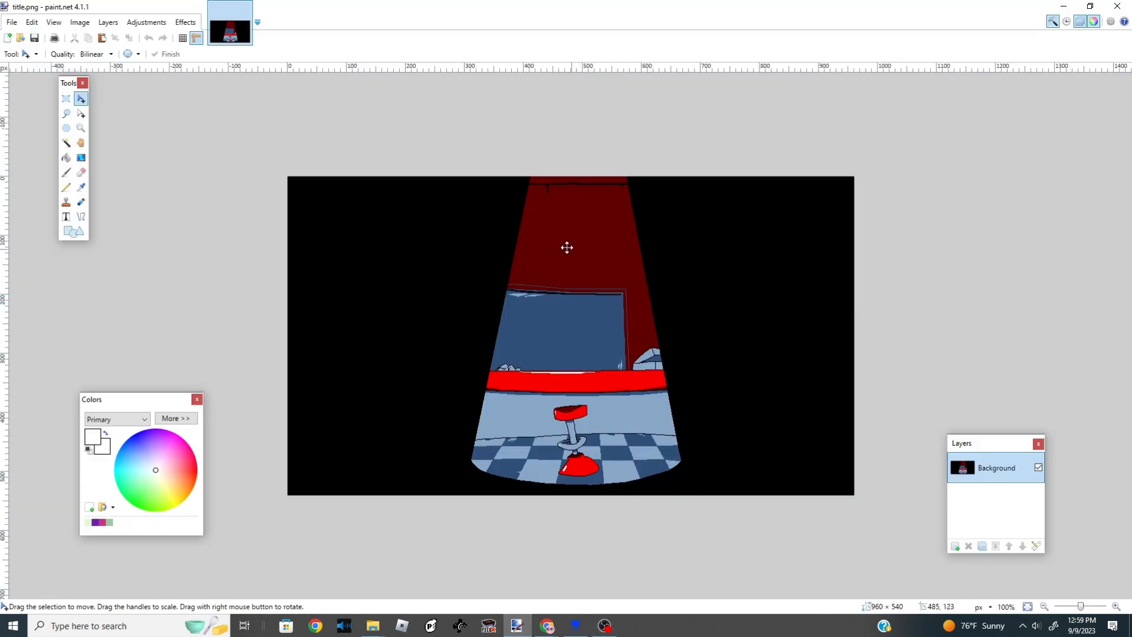
- Fill the red light beam with light blue using the Paint Bucket
click(71, 157)
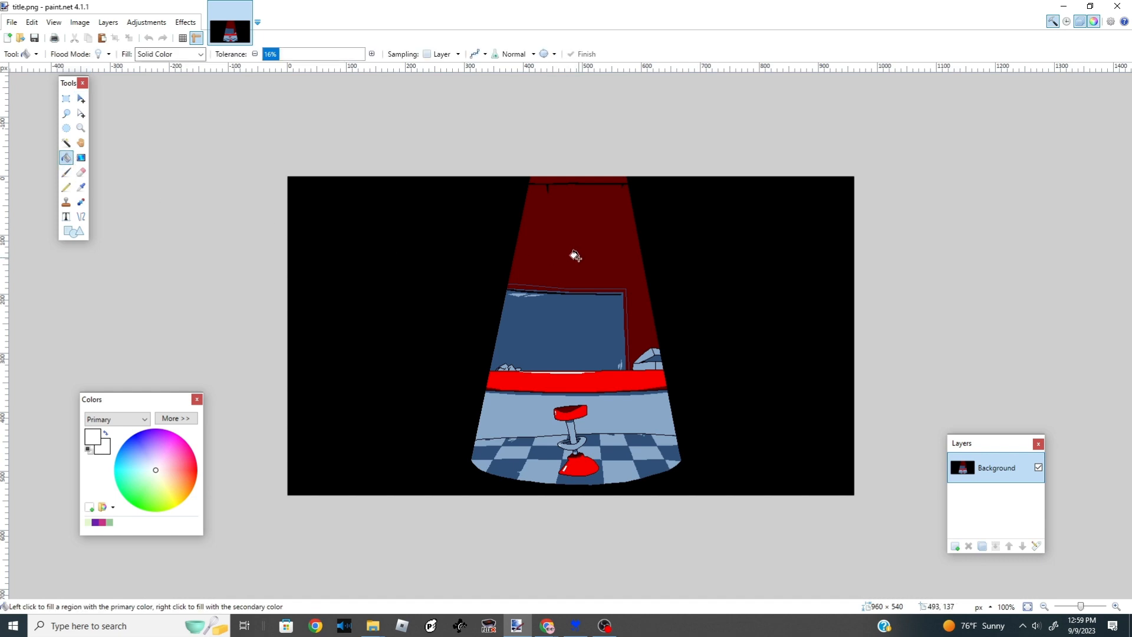
scroll(579, 260, up, 5)
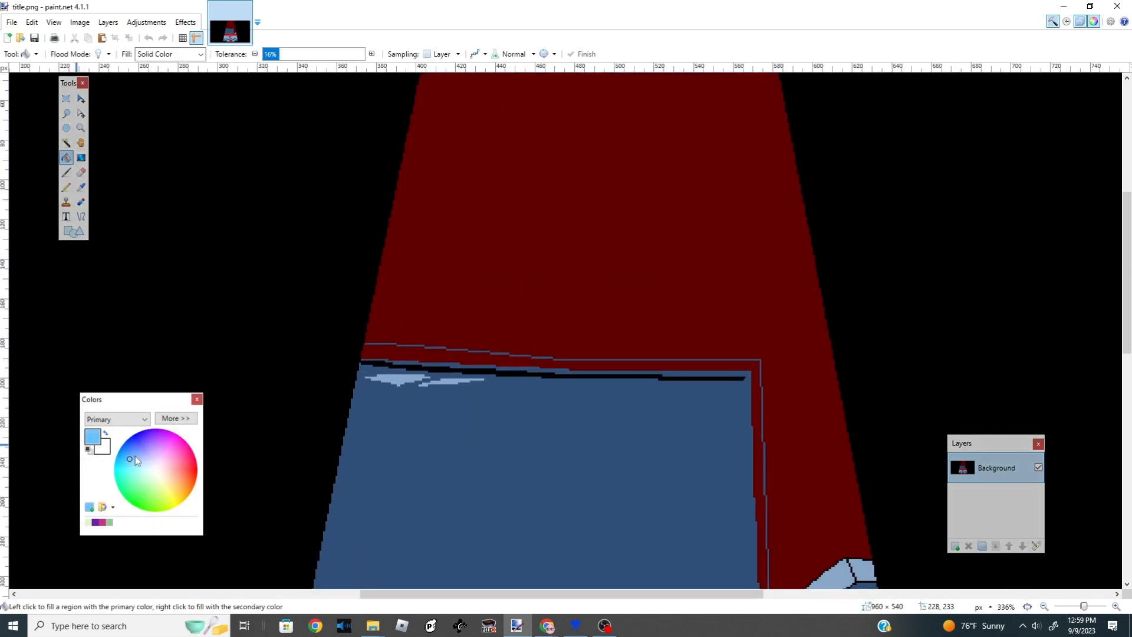
click(501, 283)
click(608, 307)
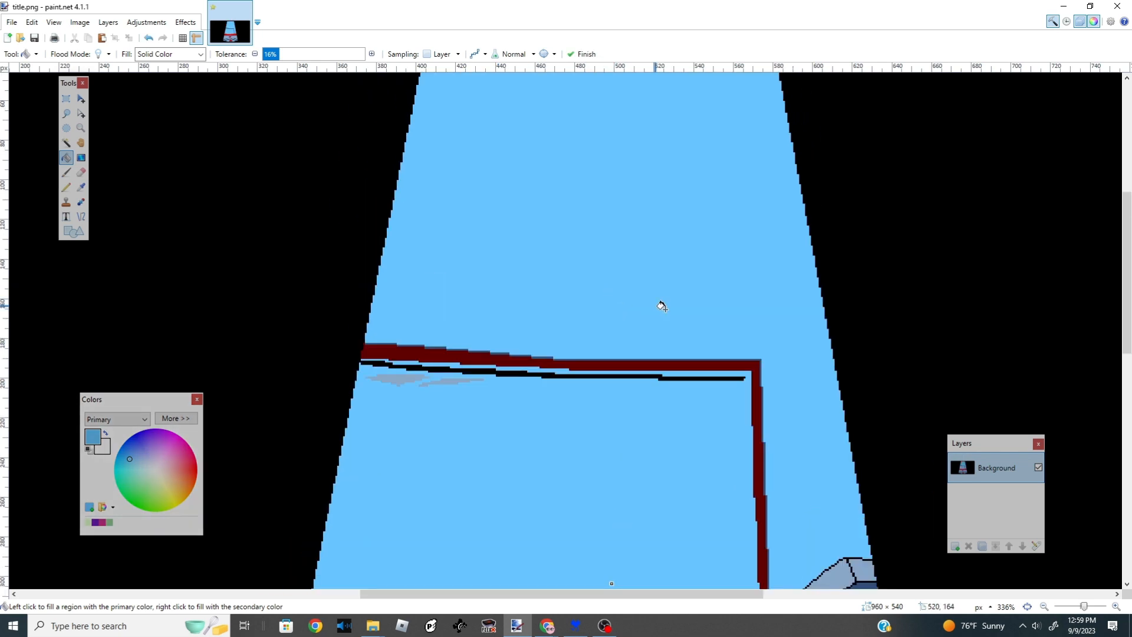
- Recolour the dark red outline above the window with blue using the Paint Bucket
click(66, 187)
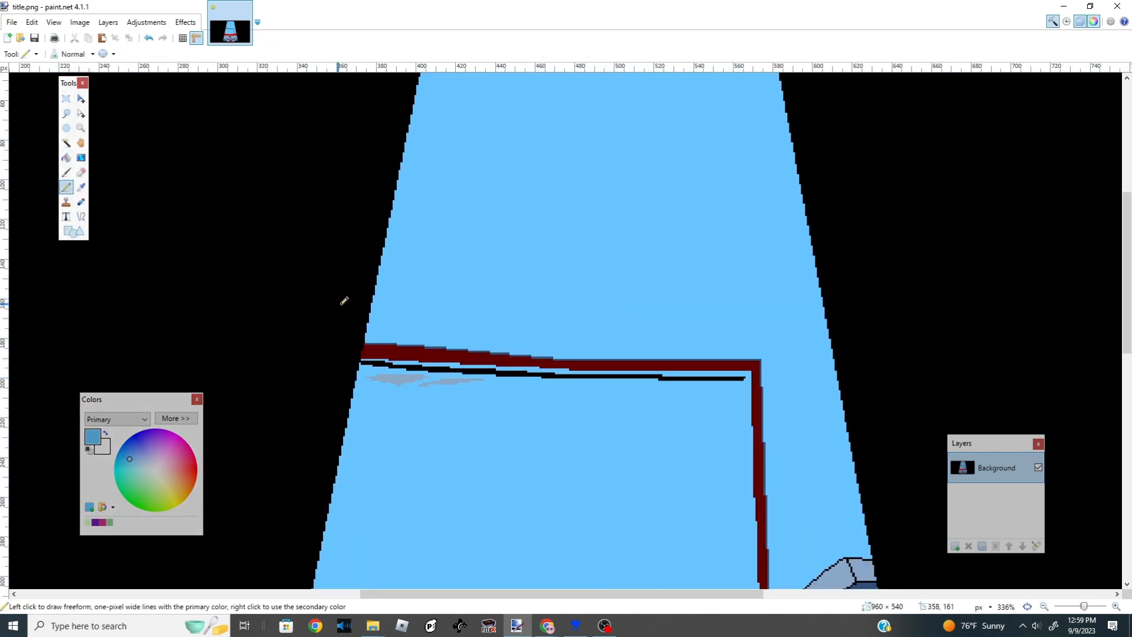
scroll(396, 371, up, 2)
click(66, 157)
click(386, 345)
click(378, 363)
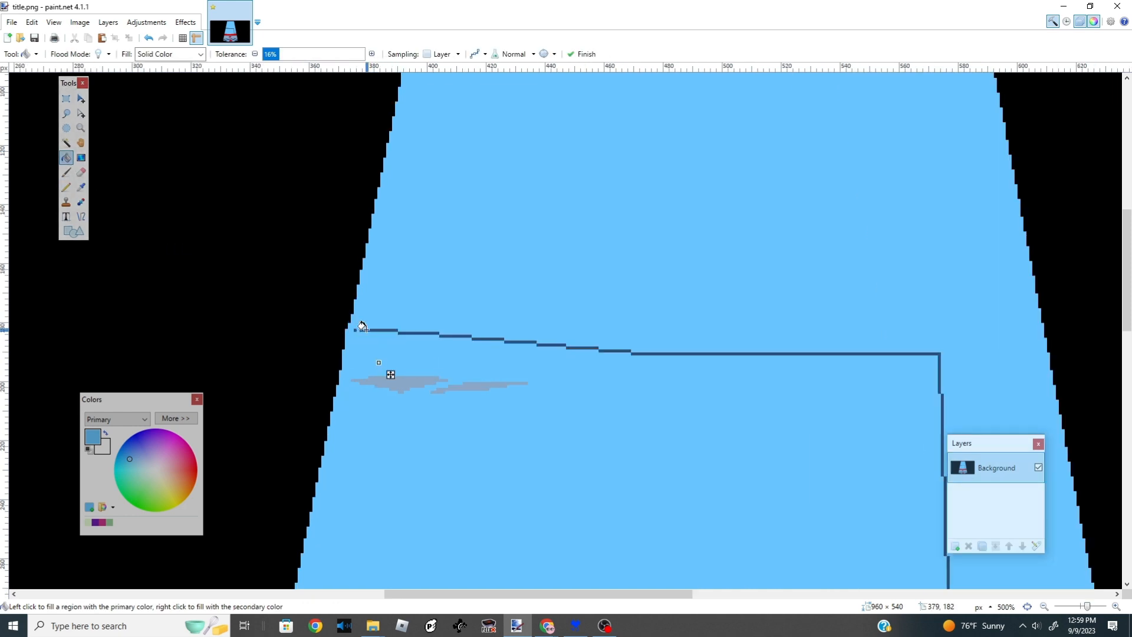
- Fill the remaining dark outline segments around the window with light blue using the Paint Bucket
scroll(534, 334, down, 5)
scroll(854, 345, up, 2)
click(948, 350)
click(945, 319)
scroll(943, 330, up, 3)
click(940, 363)
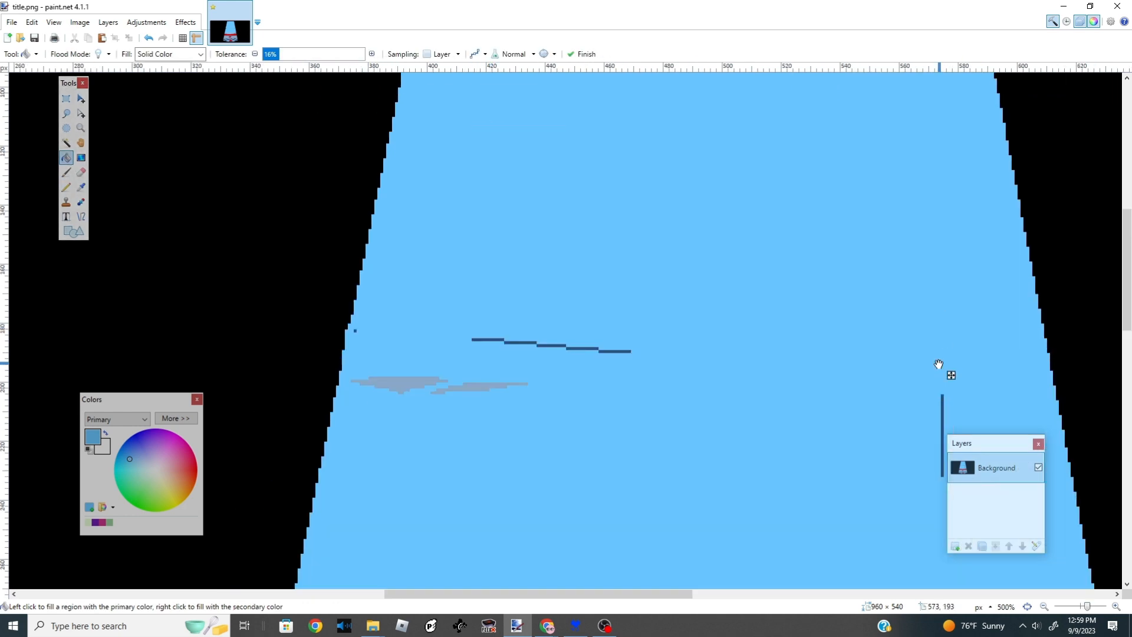
scroll(942, 371, down, 1)
click(942, 354)
- Paint over leftover outline pixels in the sky with light blue using the Pencil
click(66, 187)
drag(509, 271, 375, 260)
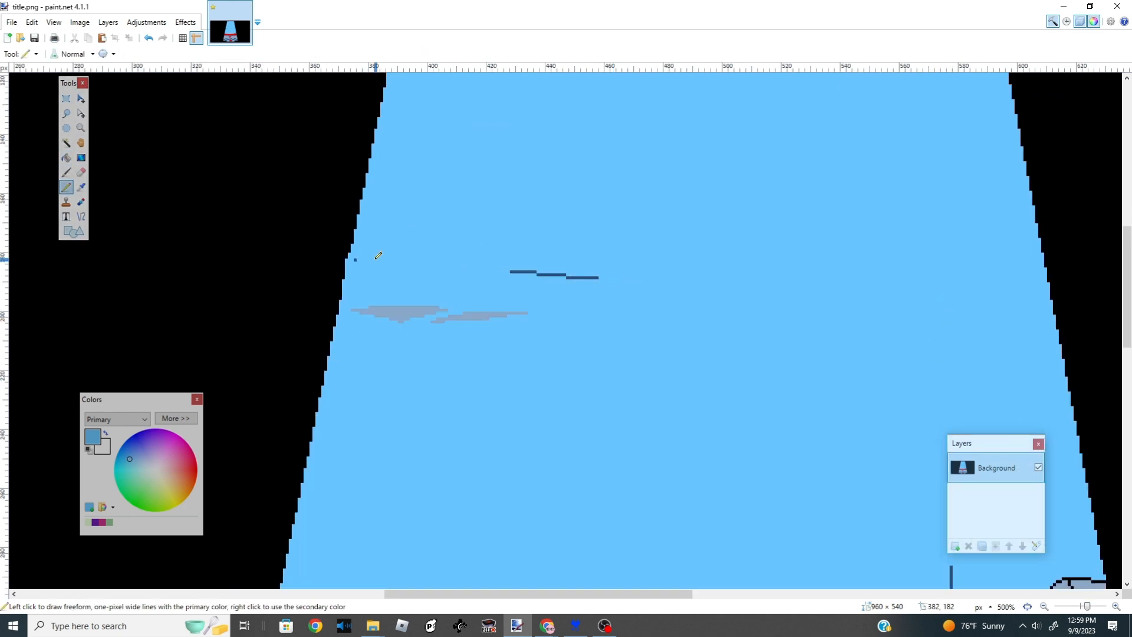
scroll(570, 275, down, 6)
scroll(702, 301, up, 10)
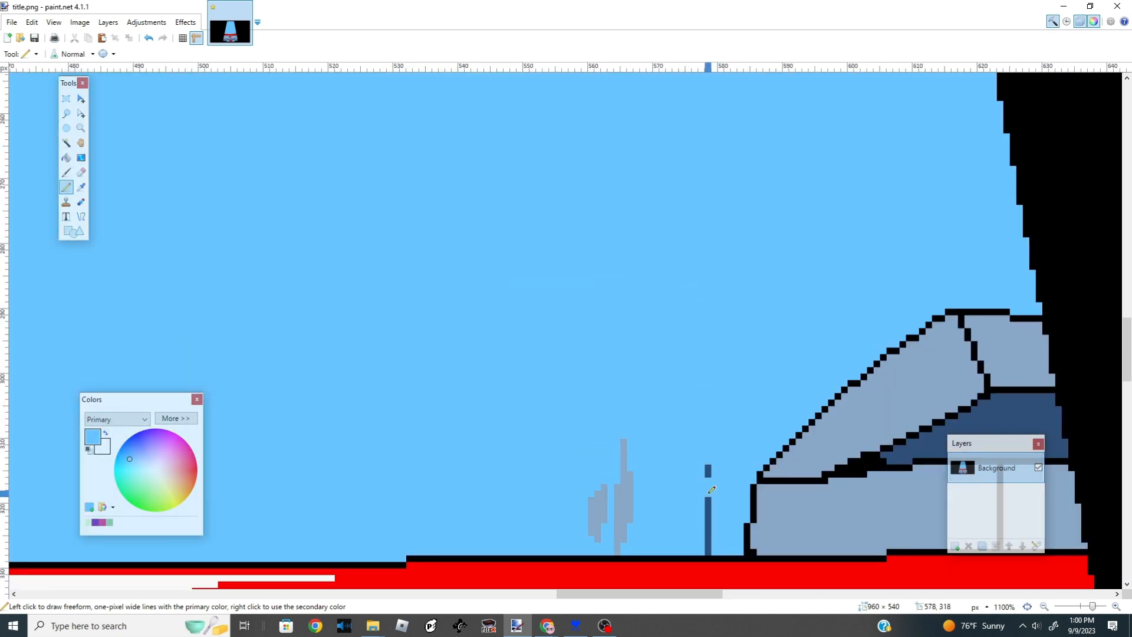
scroll(709, 548, down, 10)
scroll(433, 168, up, 6)
drag(475, 238, 488, 179)
scroll(876, 222, down, 2)
scroll(876, 222, down, 6)
scroll(954, 158, up, 7)
scroll(943, 236, up, 5)
drag(901, 402, 900, 385)
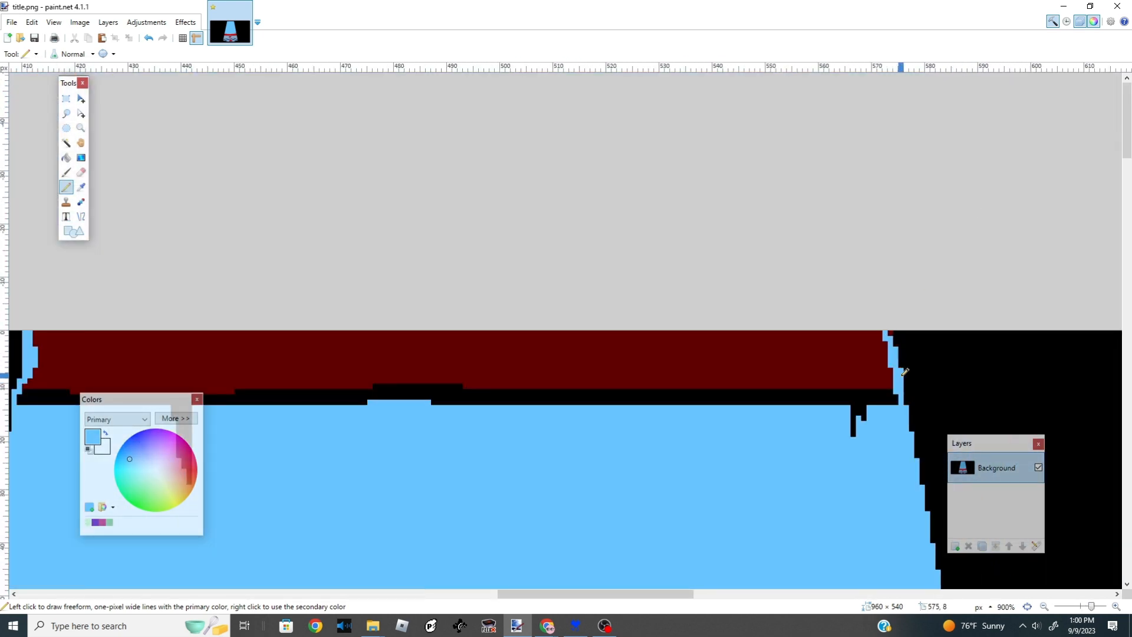
- Fill the dark red band at the top of the beam with light blue using the Paint Bucket
click(66, 160)
click(323, 365)
click(328, 396)
scroll(328, 397, down, 7)
scroll(294, 389, up, 2)
- Switch the colour to white and fill a cloud shape in the sky, closing a gap in its outline with the Pencil
click(66, 187)
drag(151, 461, 158, 471)
click(66, 157)
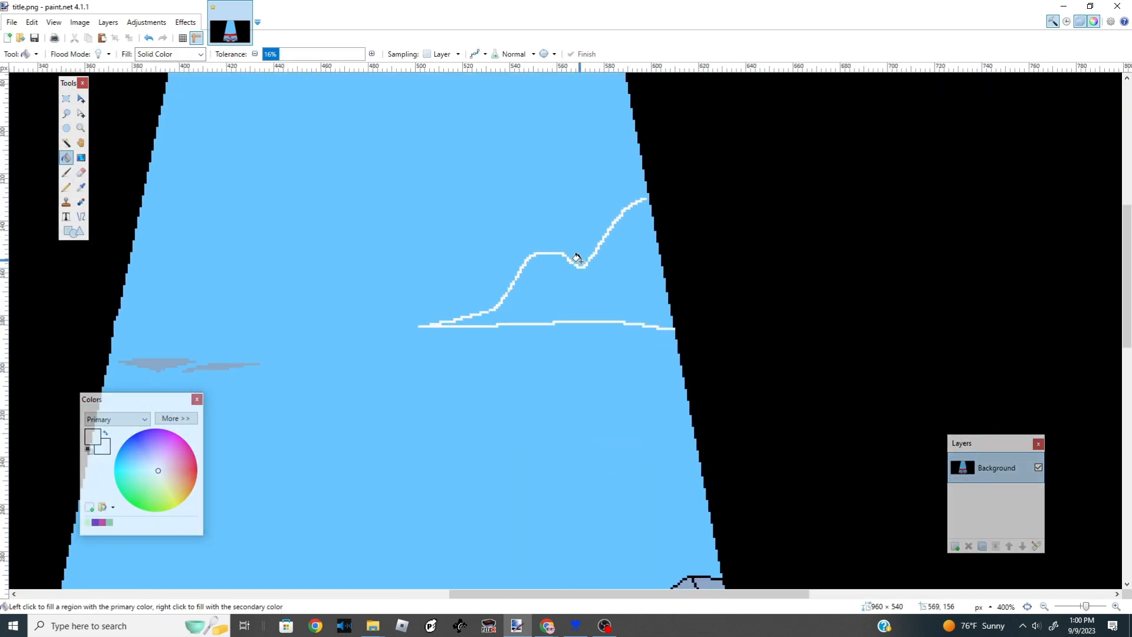
click(613, 274)
key(ctrl+z)
click(66, 187)
click(648, 197)
click(66, 158)
click(628, 278)
- Draw a second cloud along the beam's upper left edge with the Pencil and fill it white
scroll(451, 290, down, 2)
scroll(215, 155, up, 5)
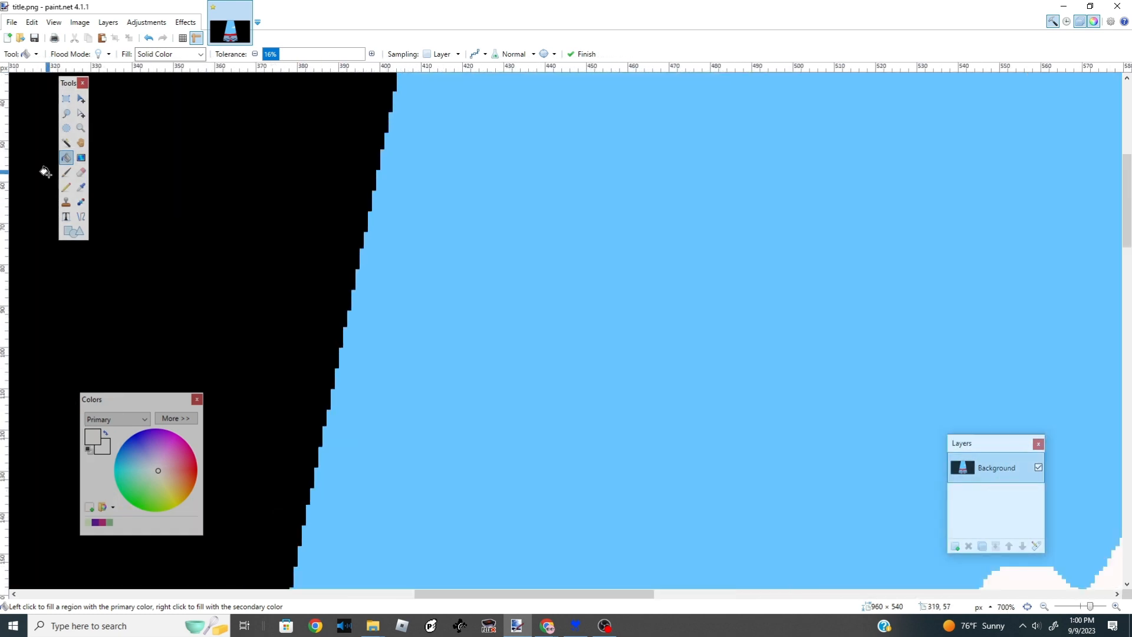
click(66, 187)
drag(366, 238, 872, 233)
drag(379, 155, 873, 232)
click(66, 158)
click(493, 209)
click(66, 187)
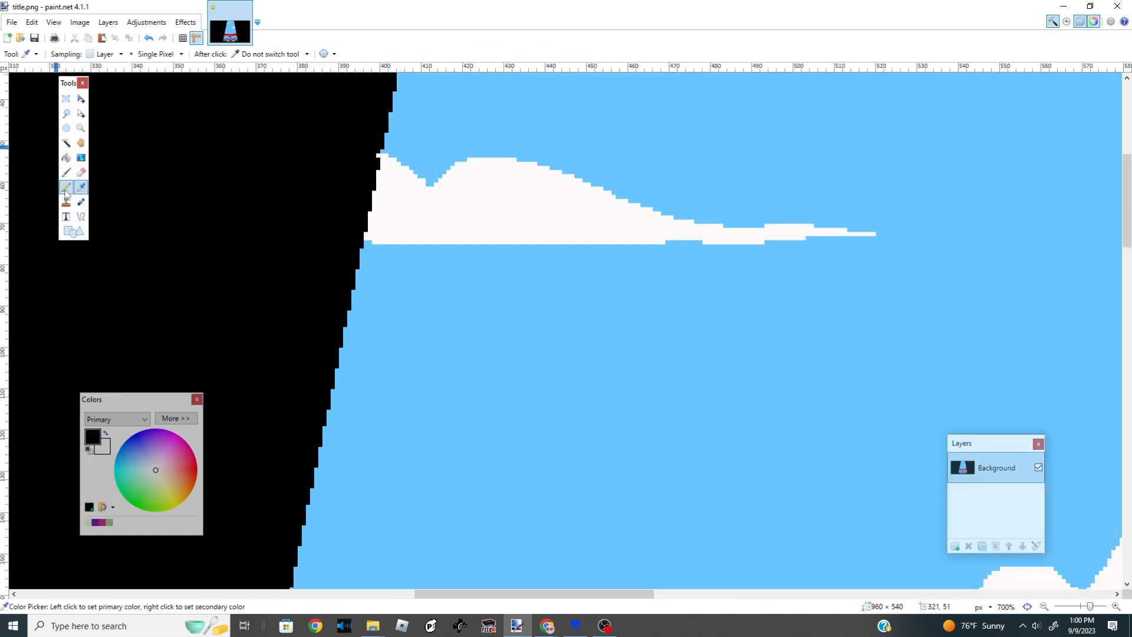
- Save title.png with the default PNG settings
scroll(389, 188, down, 8)
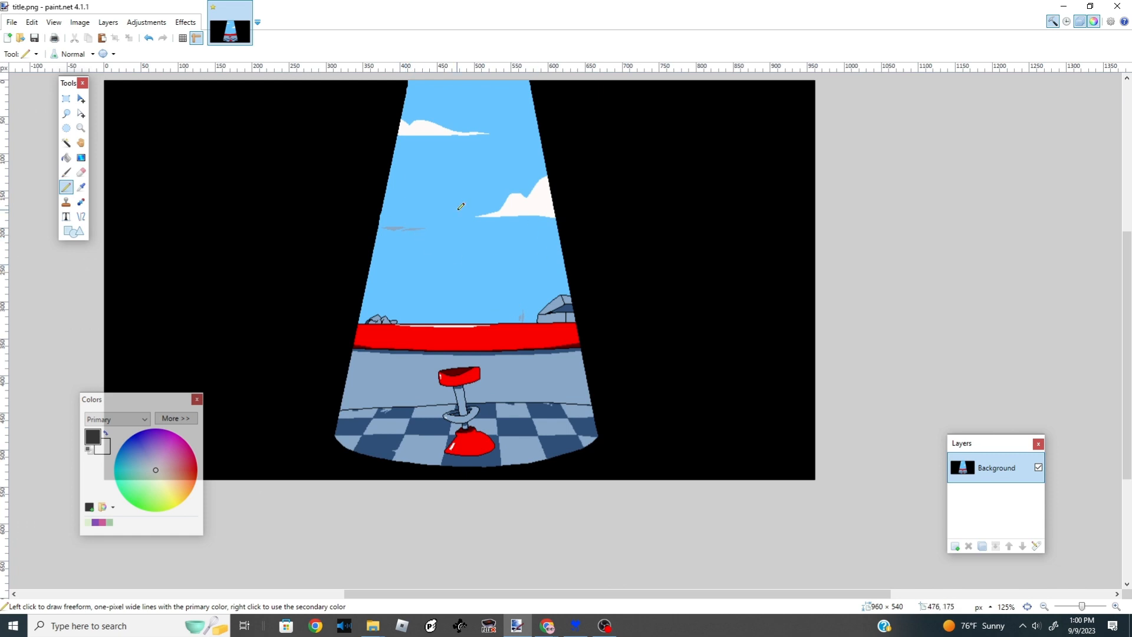
scroll(466, 206, up, 1)
click(11, 22)
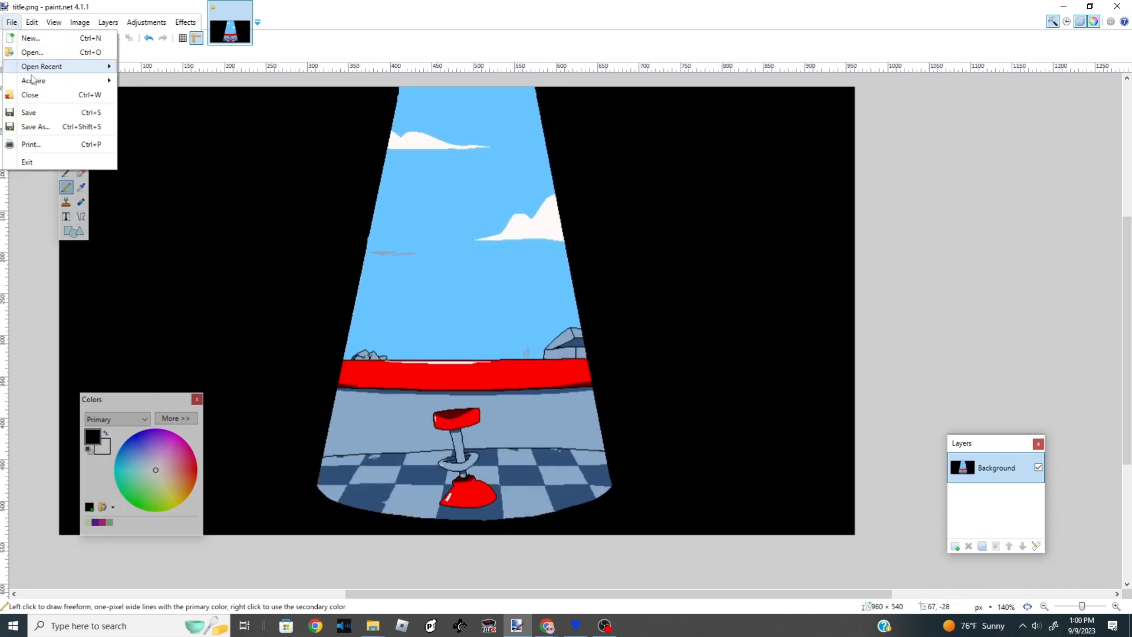
click(29, 112)
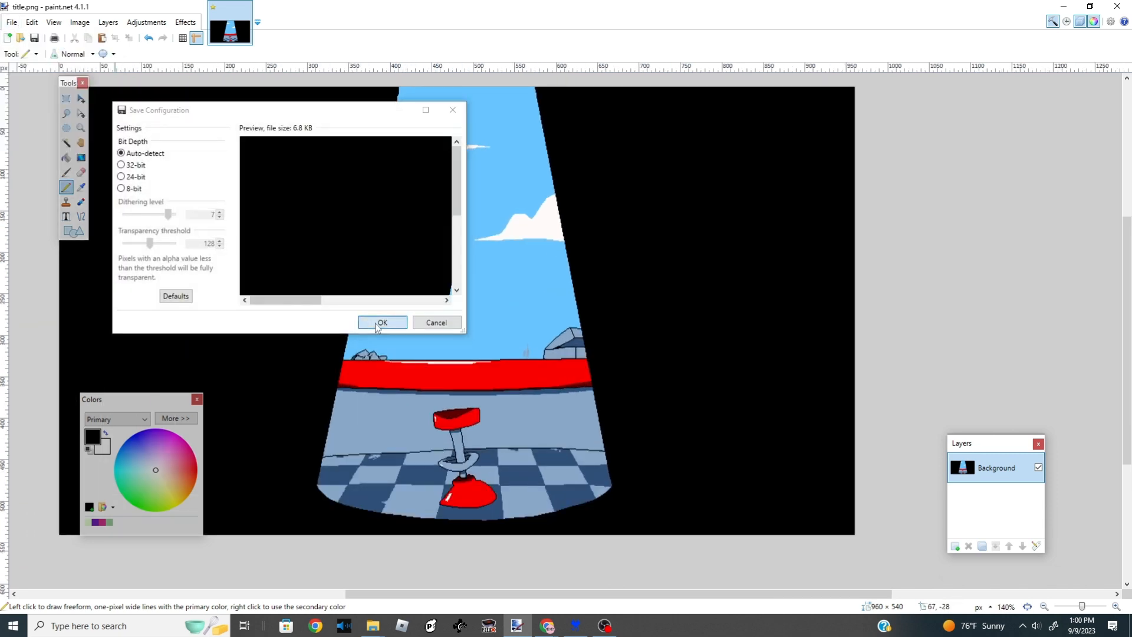
click(381, 323)
- Import the edited title.png into the title page item in UndertaleModTool
click(575, 627)
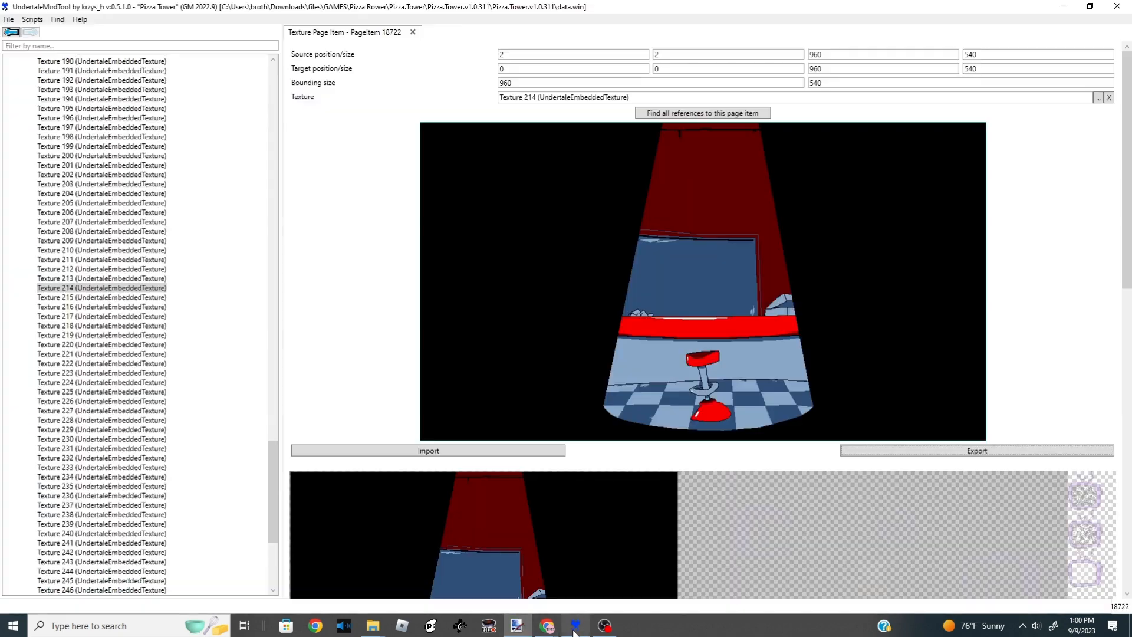
click(429, 451)
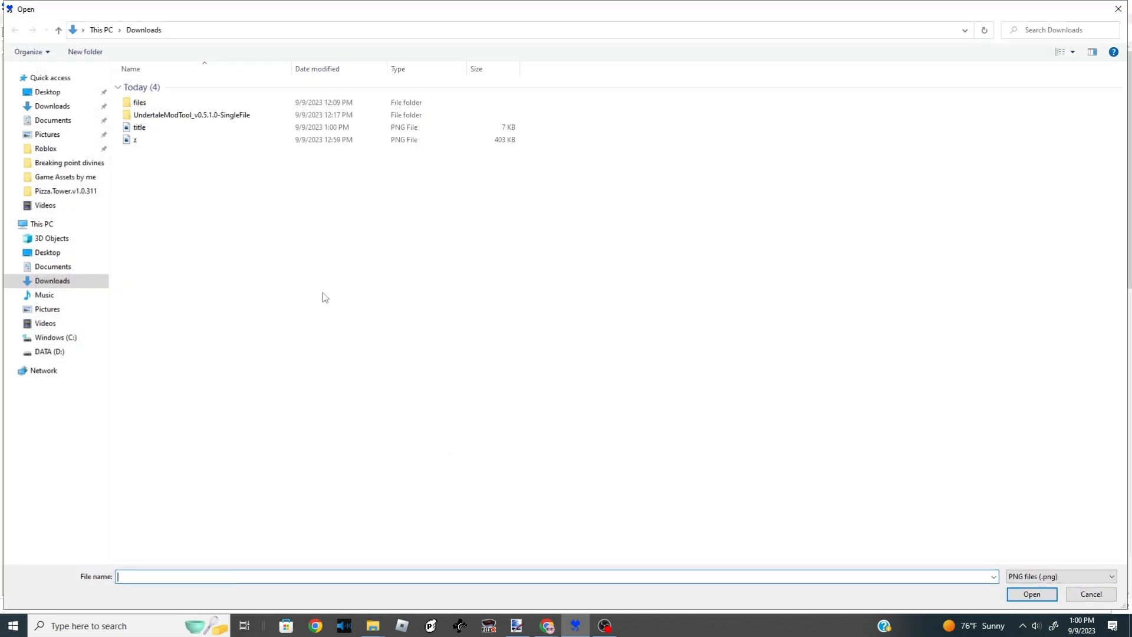
click(141, 128)
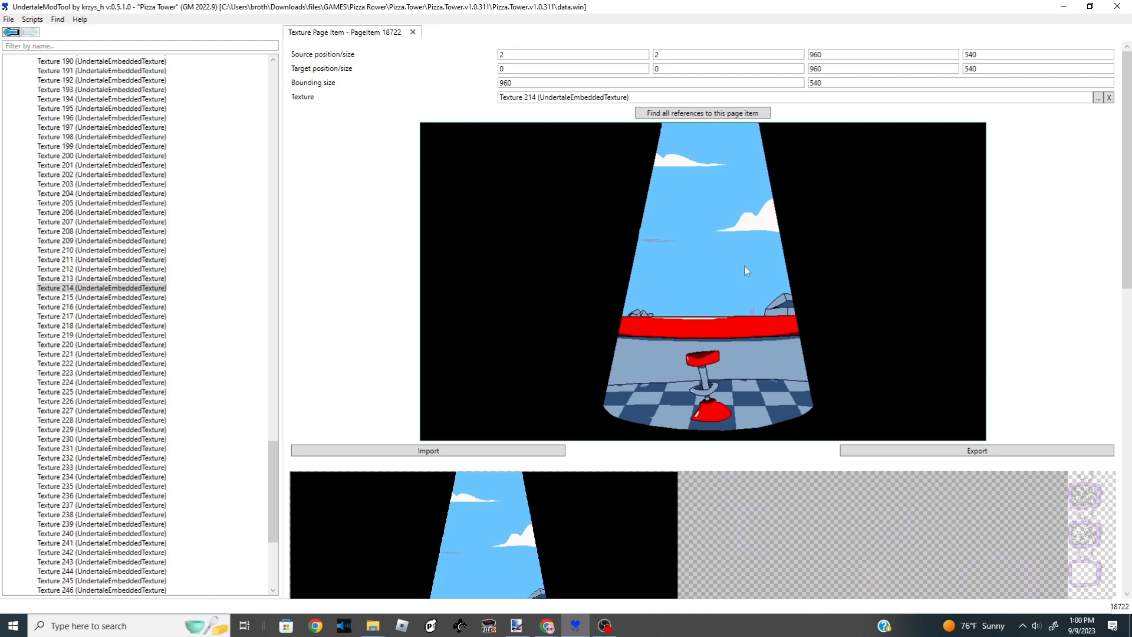
- Inspect the updated title image in the page item preview and in Texture 214's full texture sheet
scroll(745, 267, down, 5)
scroll(757, 426, down, 3)
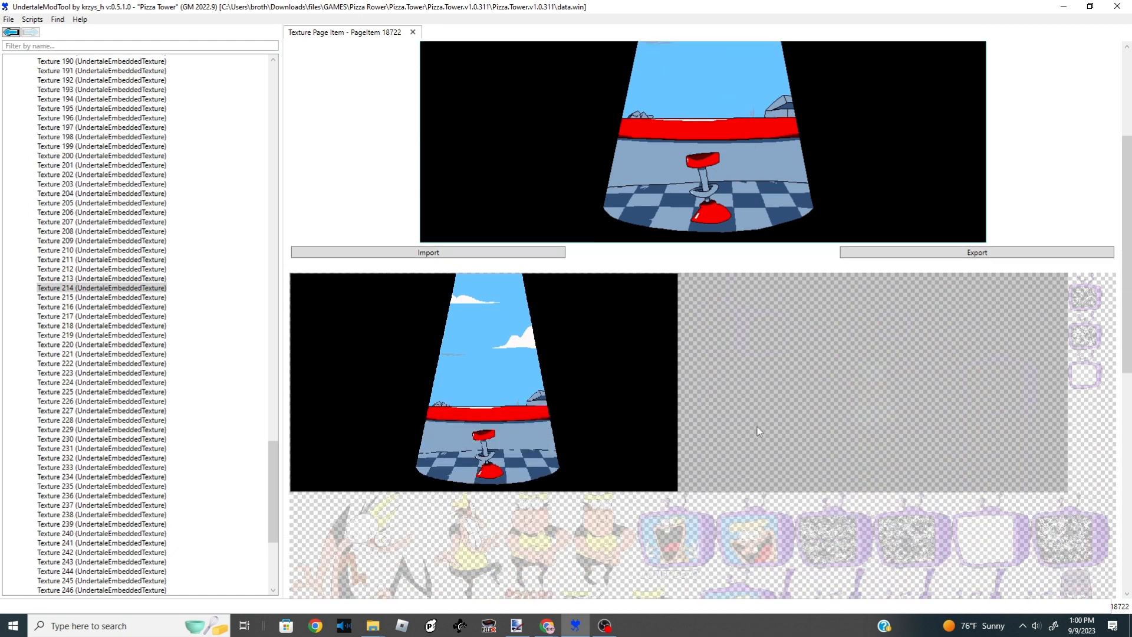
scroll(542, 354, up, 1)
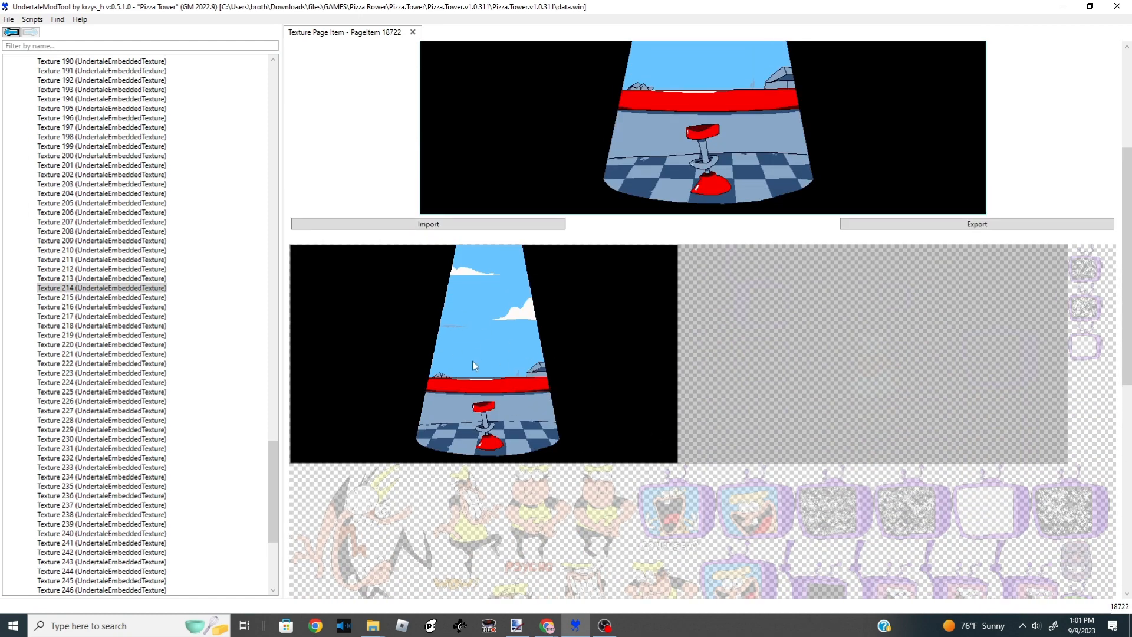
scroll(484, 368, up, 6)
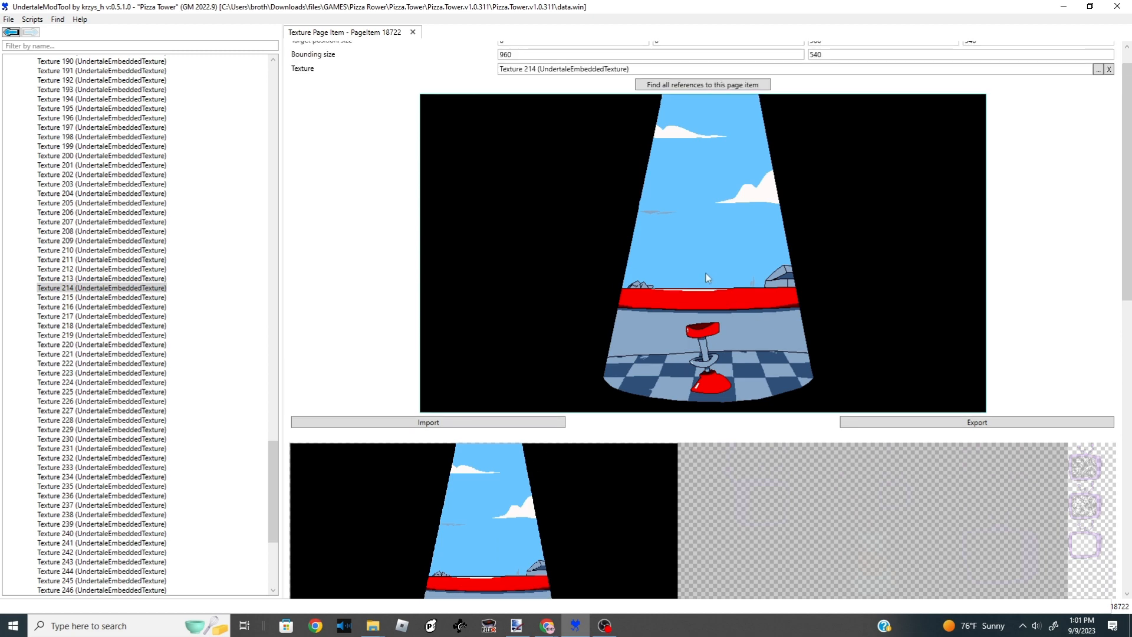
scroll(706, 273, down, 11)
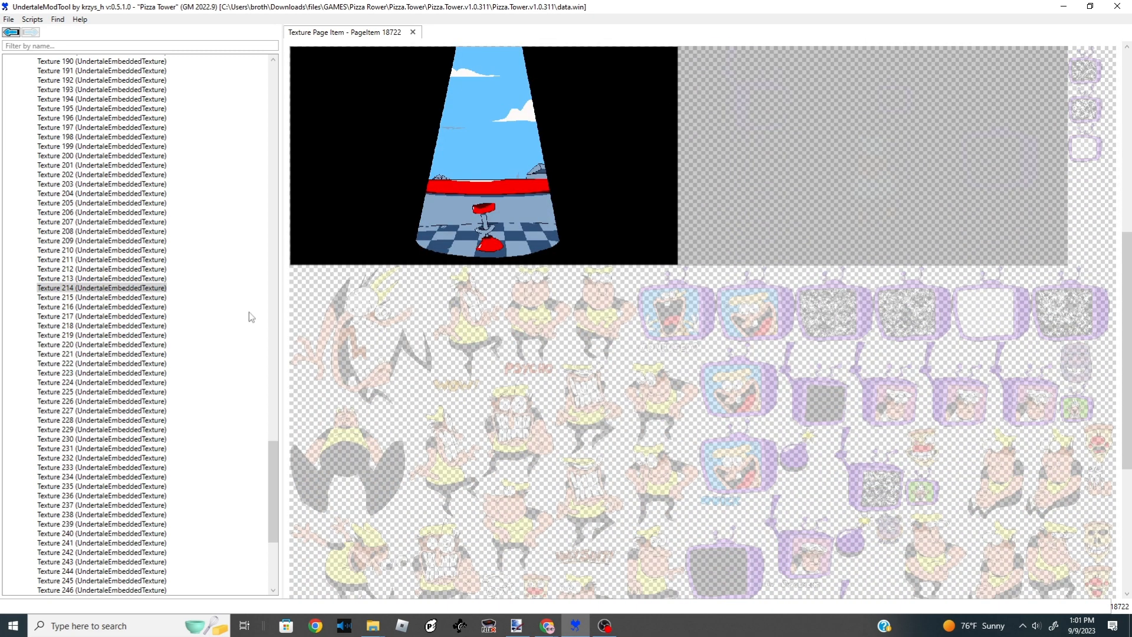
double_click(163, 289)
scroll(681, 268, down, 7)
scroll(738, 304, up, 4)
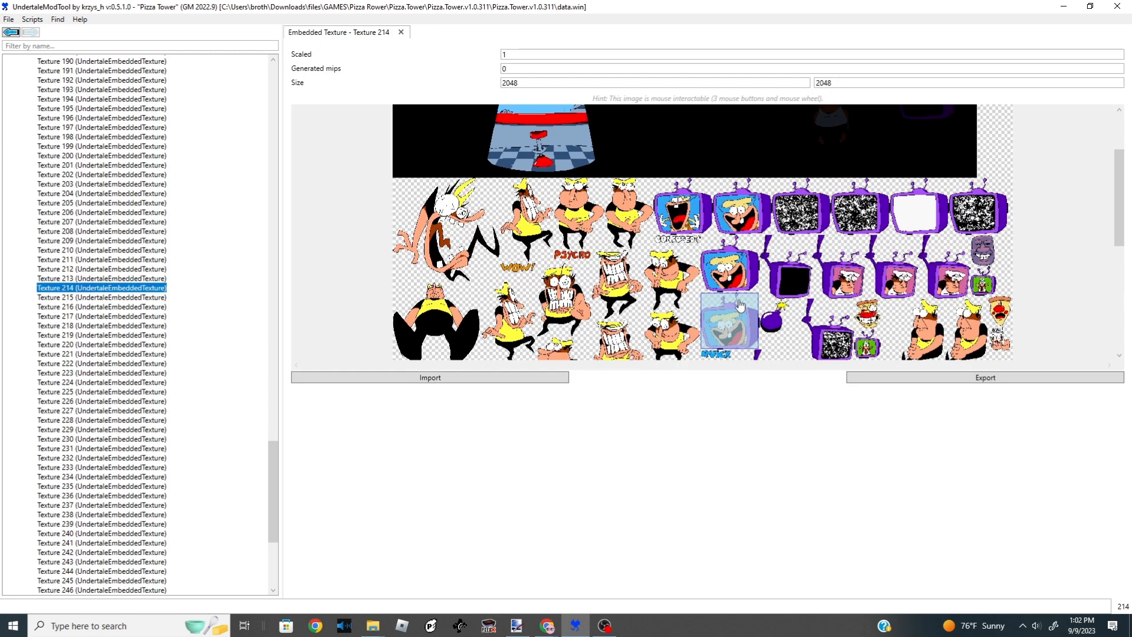
scroll(740, 304, up, 6)
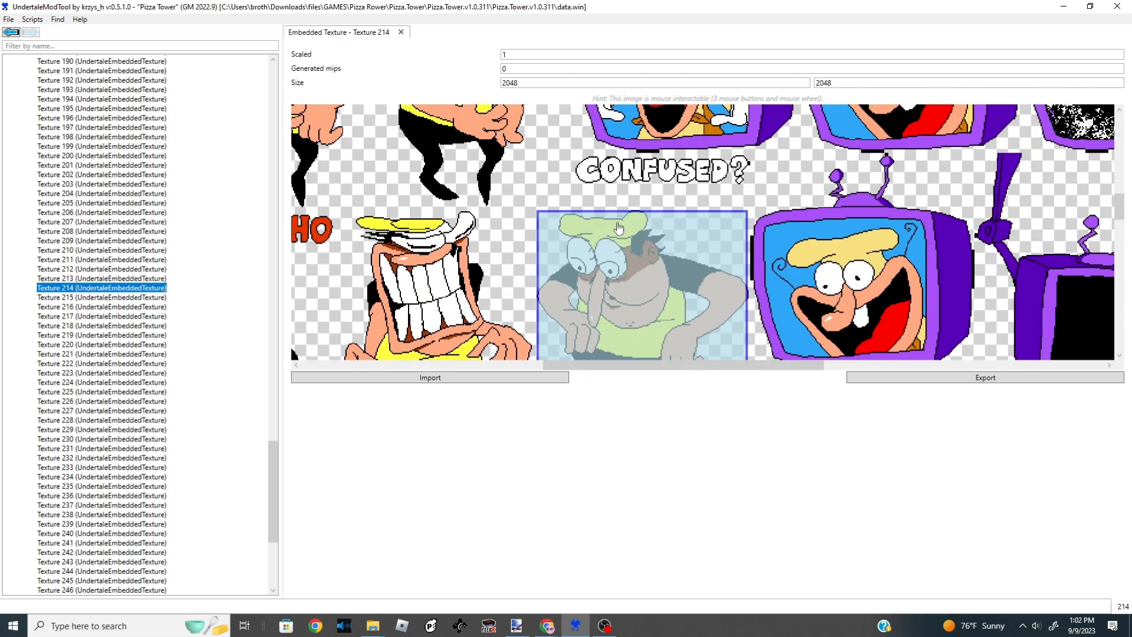
scroll(618, 228, up, 2)
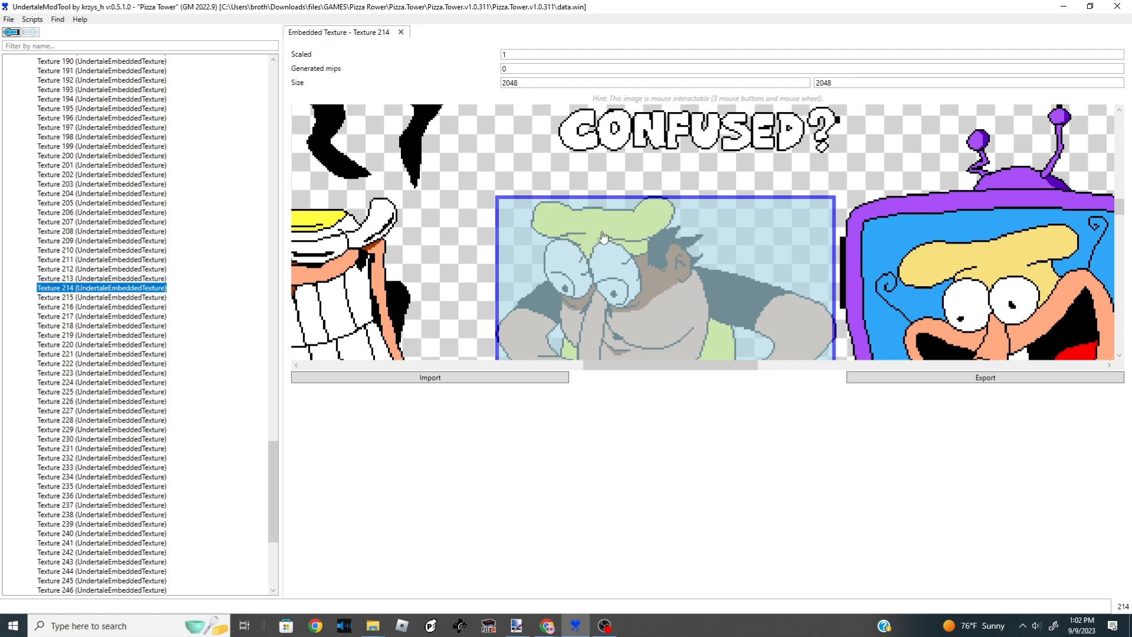
scroll(603, 237, down, 5)
scroll(493, 245, up, 3)
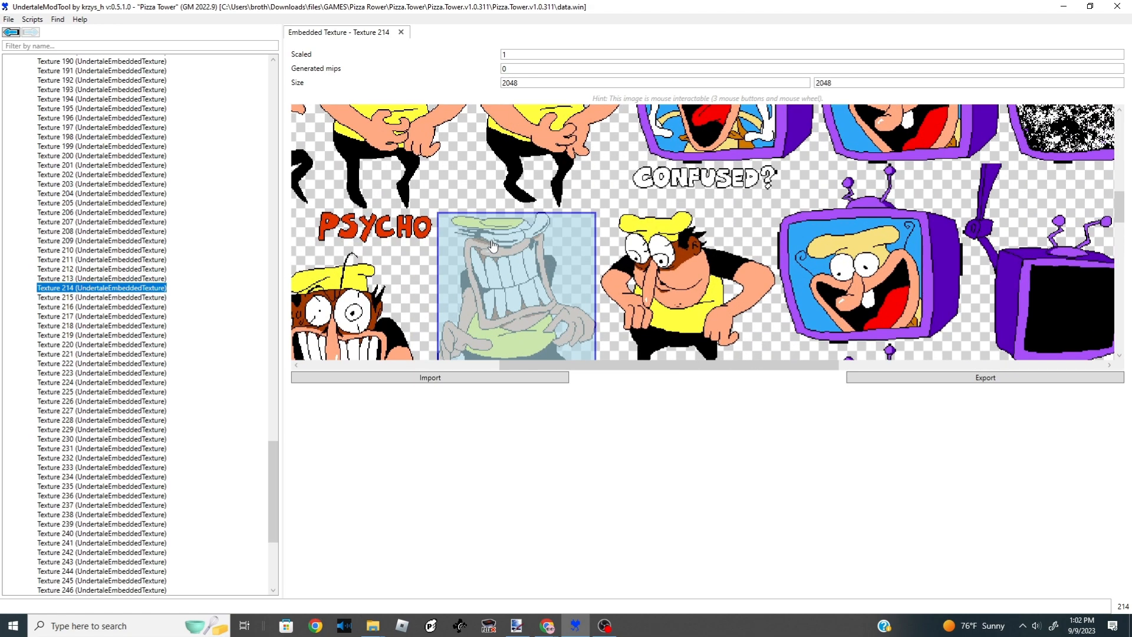
scroll(492, 245, up, 2)
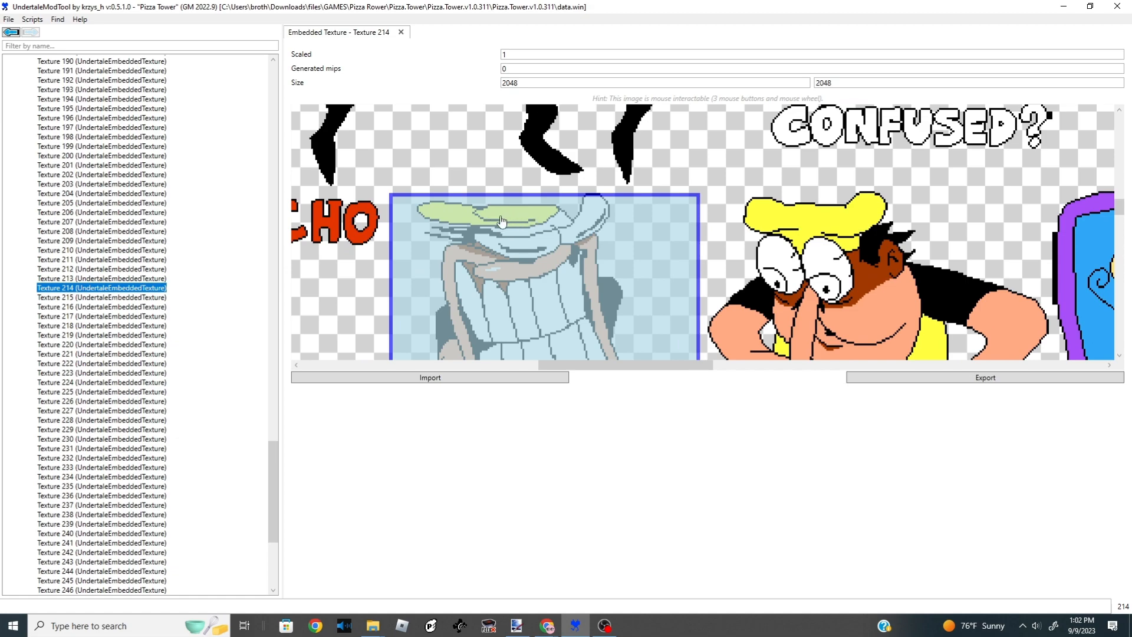
scroll(530, 221, down, 5)
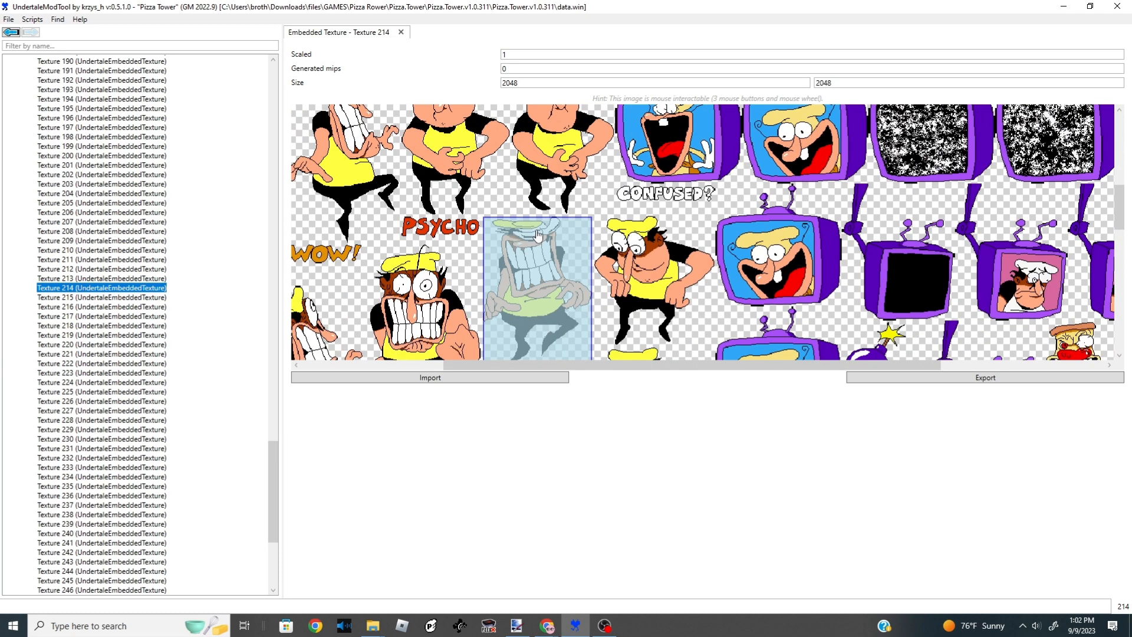
scroll(849, 253, up, 3)
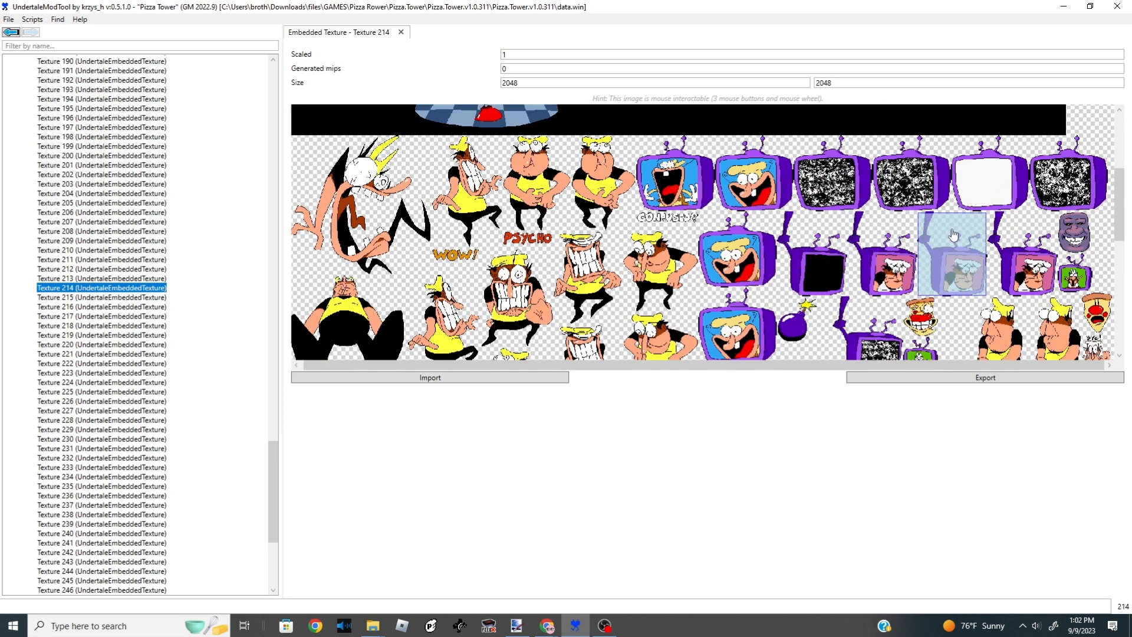
scroll(794, 276, down, 3)
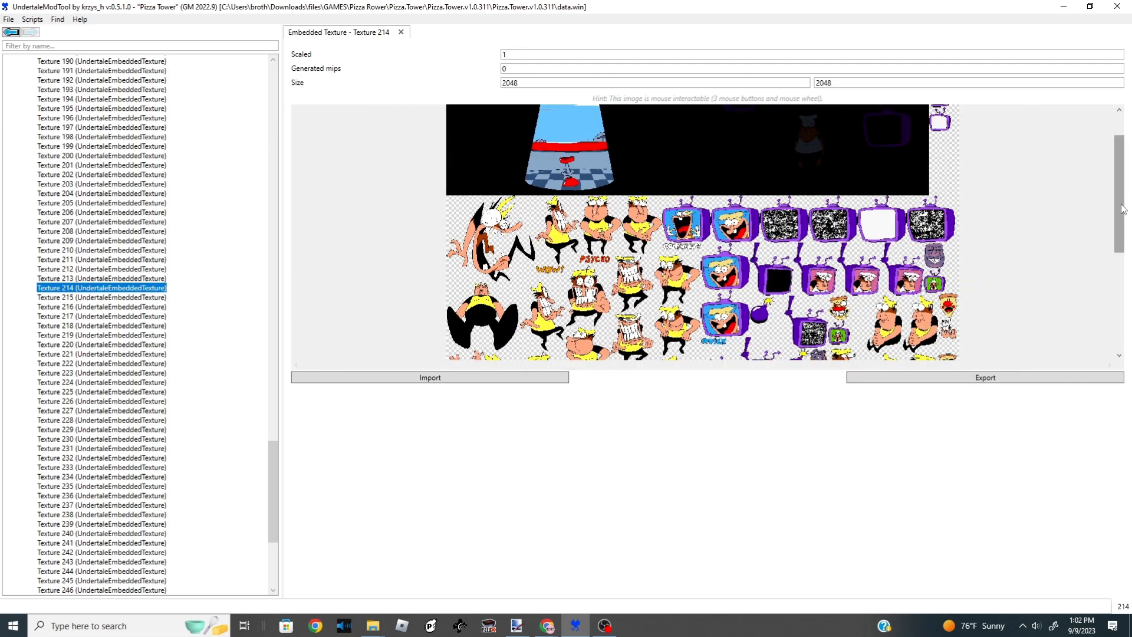
drag(1117, 248, 1082, 186)
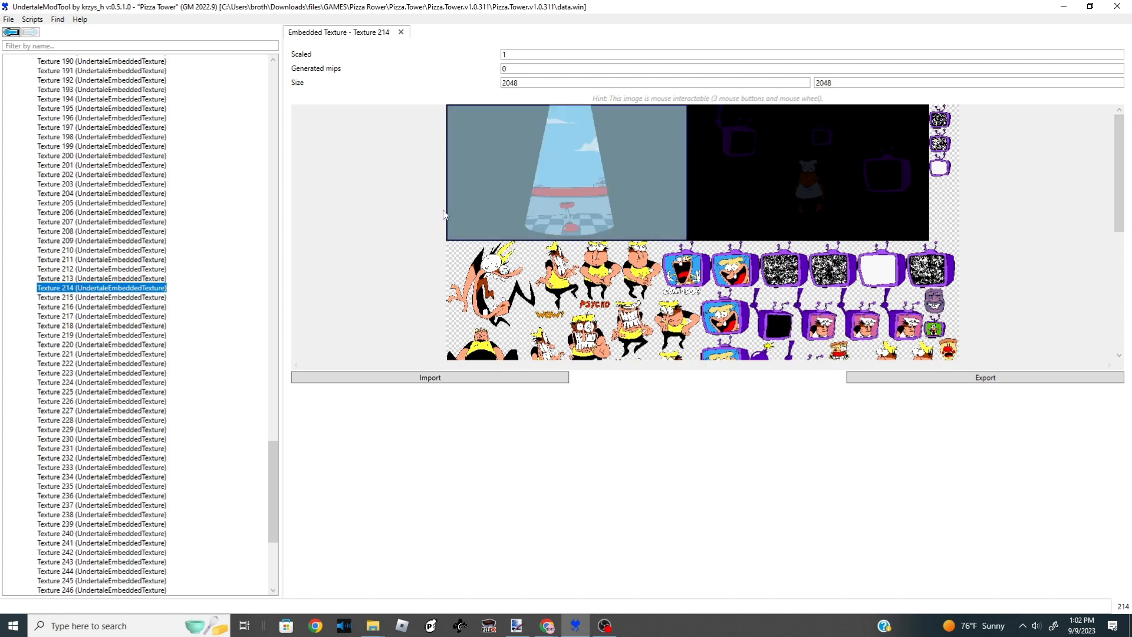
- Save the game data over the existing data.win file
click(9, 19)
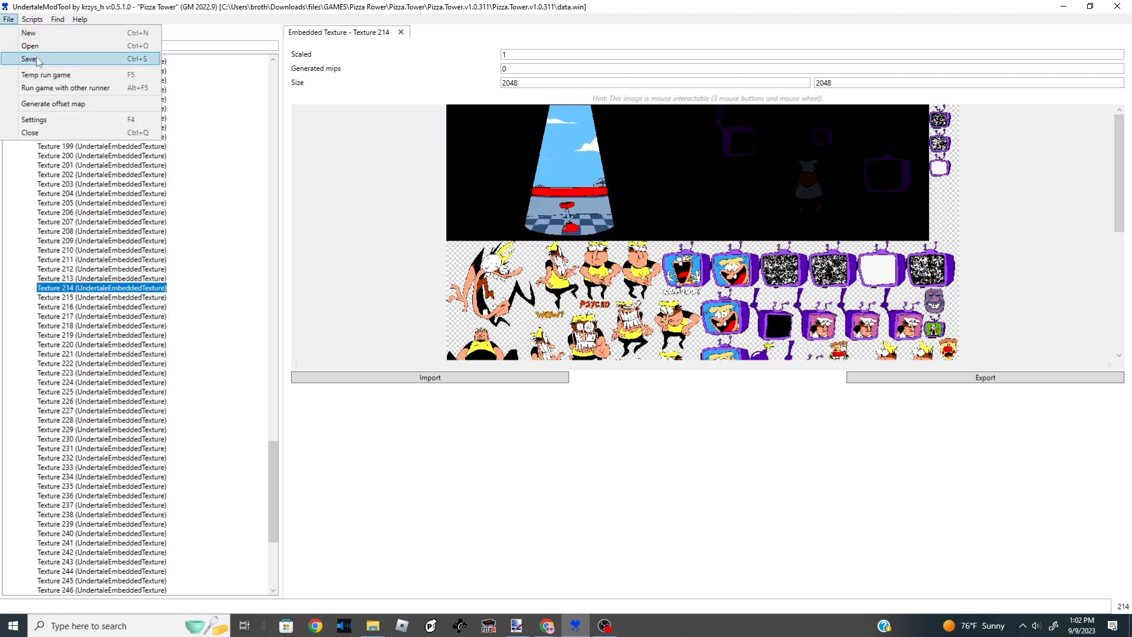
click(17, 63)
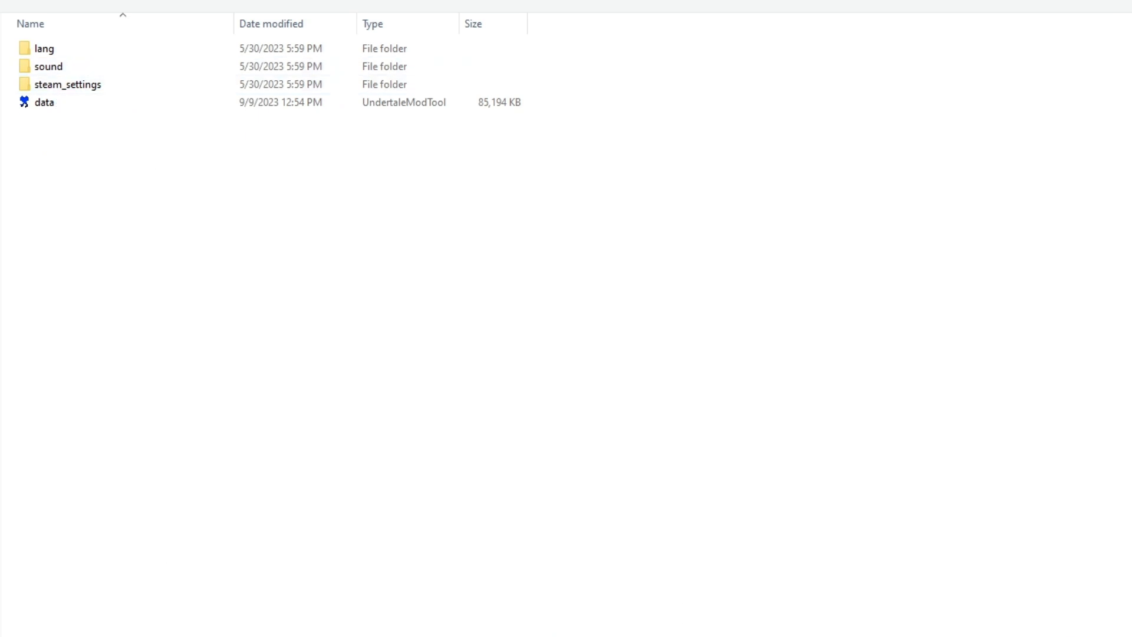
key(Return)
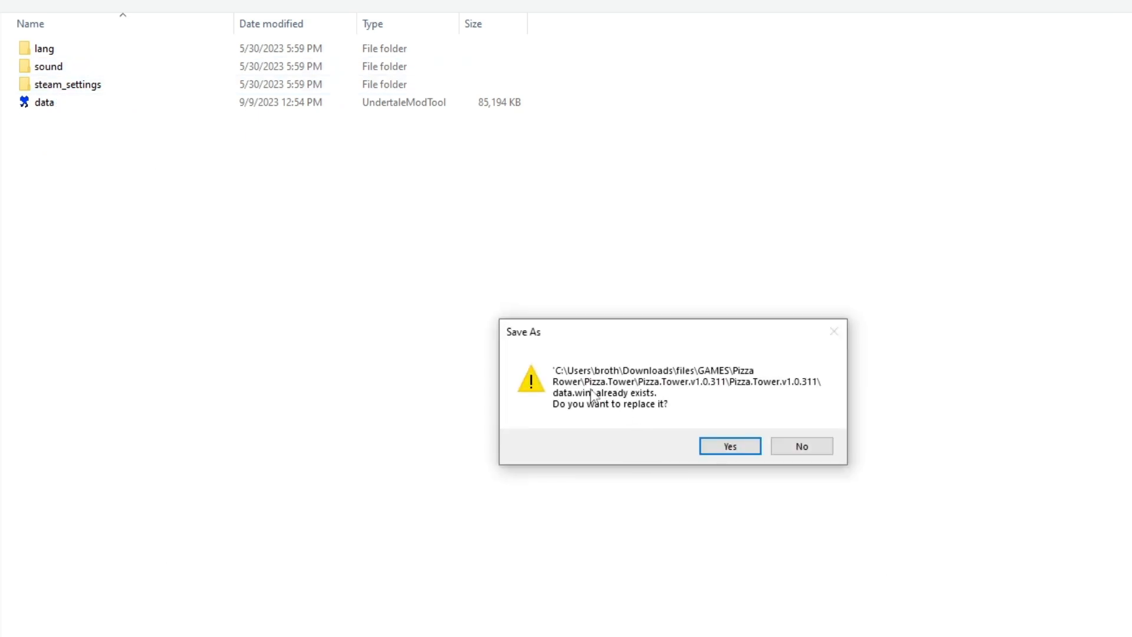
click(730, 446)
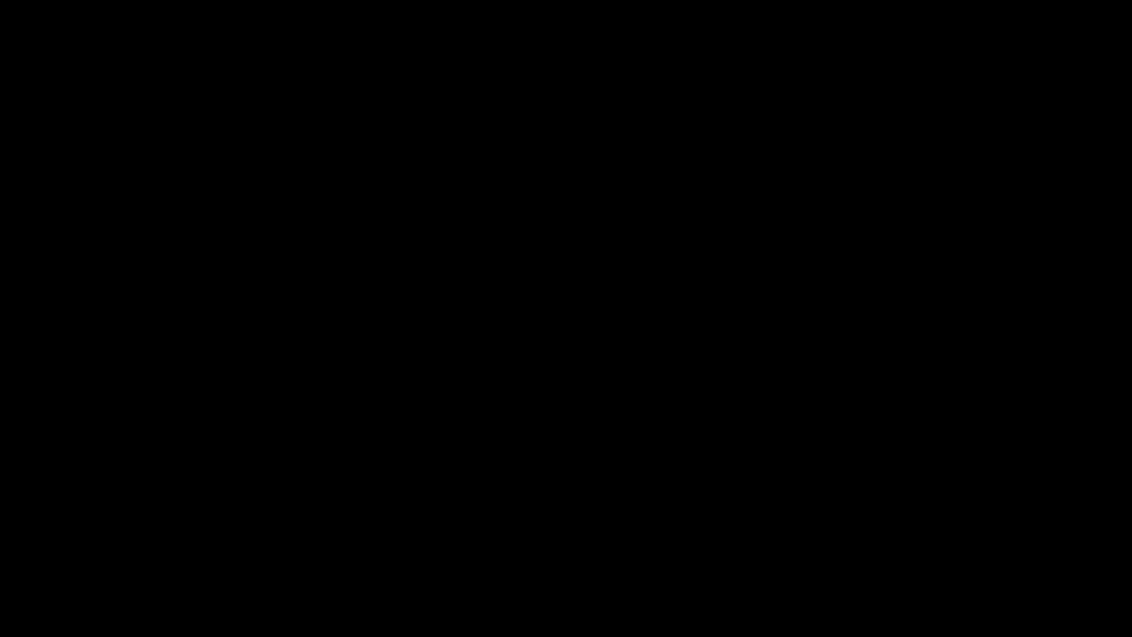
- Browse the embedded textures again, opening Texture 171
key(x)
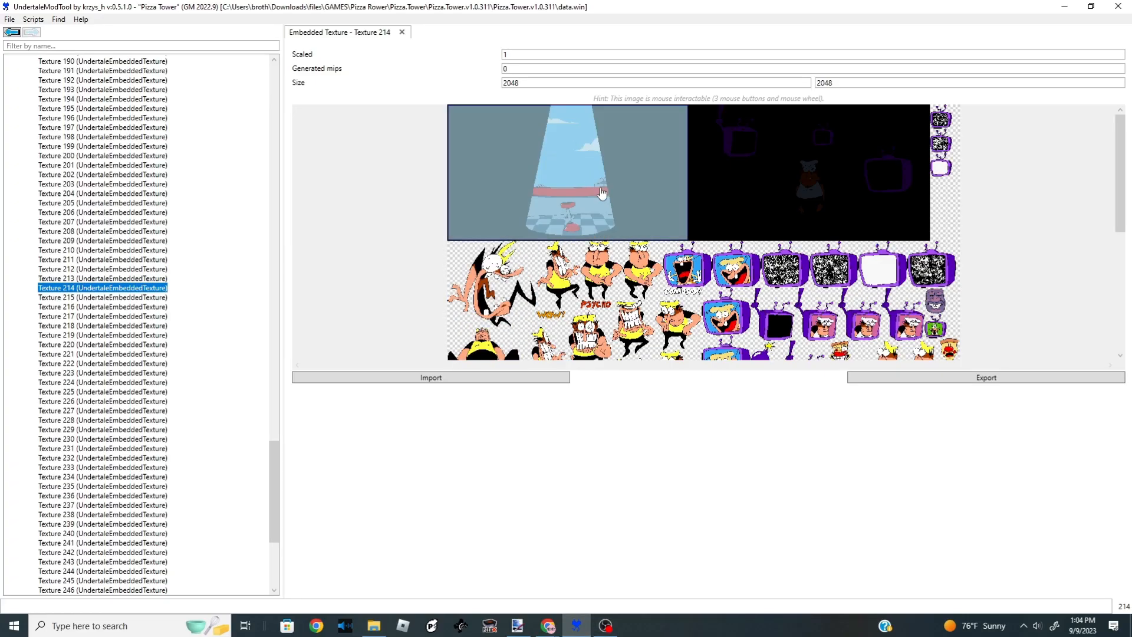
scroll(660, 237, down, 8)
scroll(661, 238, up, 5)
scroll(661, 237, up, 5)
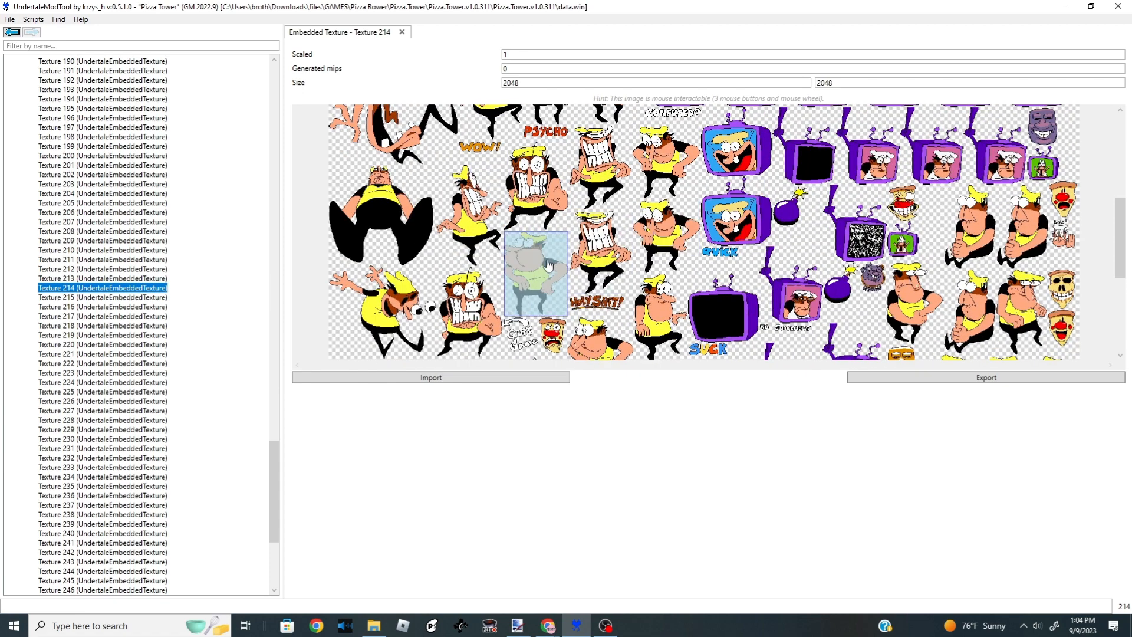
scroll(654, 238, down, 3)
scroll(658, 241, down, 3)
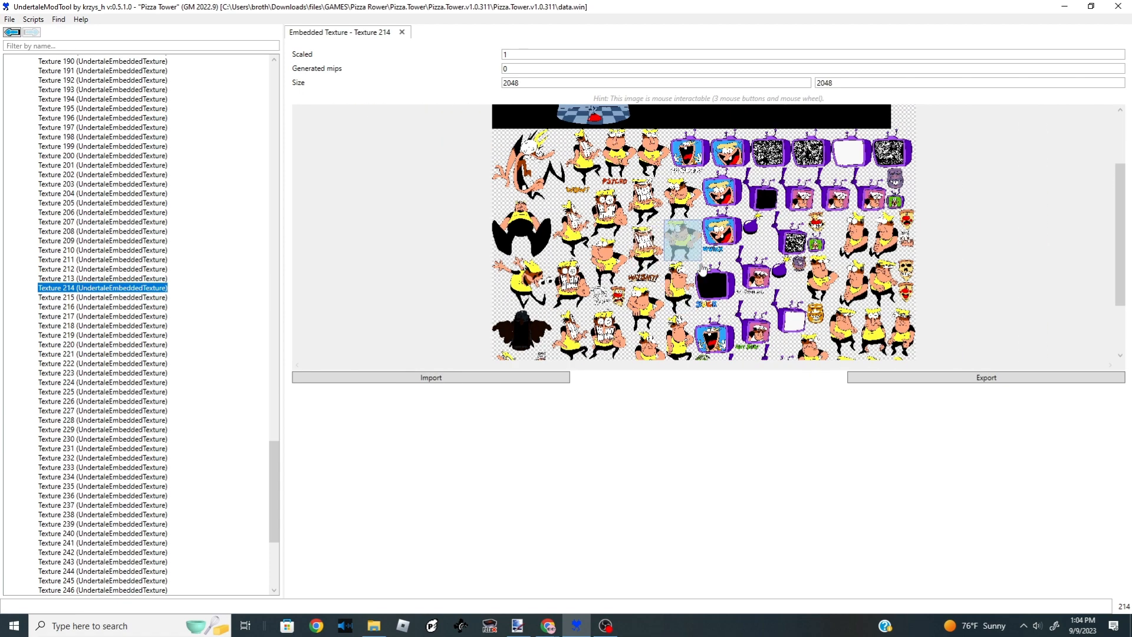
scroll(658, 242, up, 3)
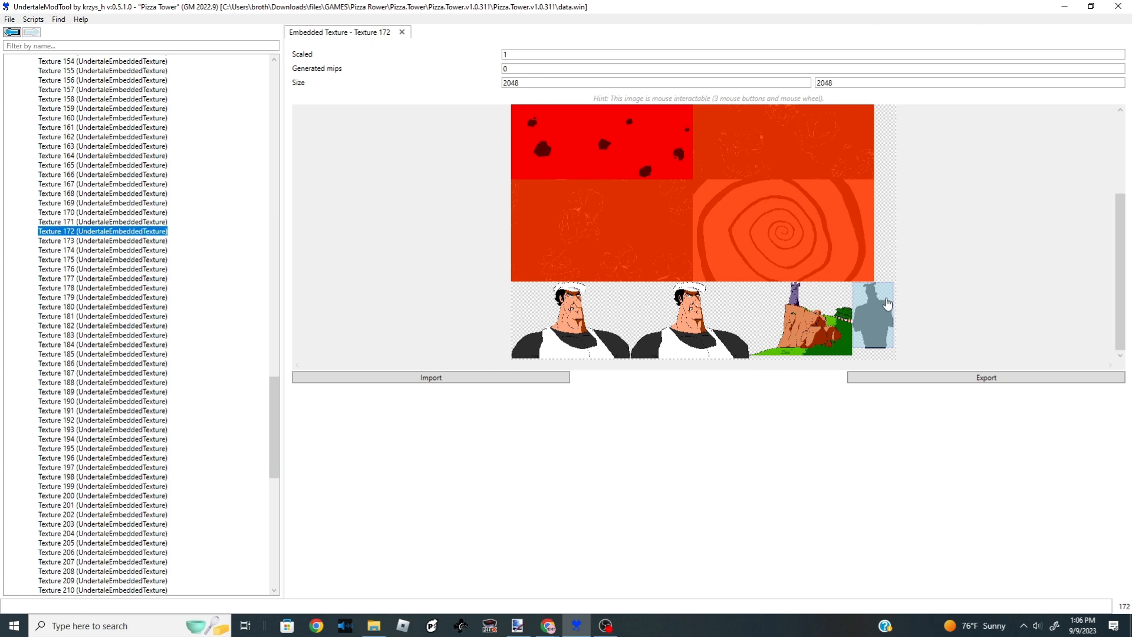
scroll(732, 265, up, 4)
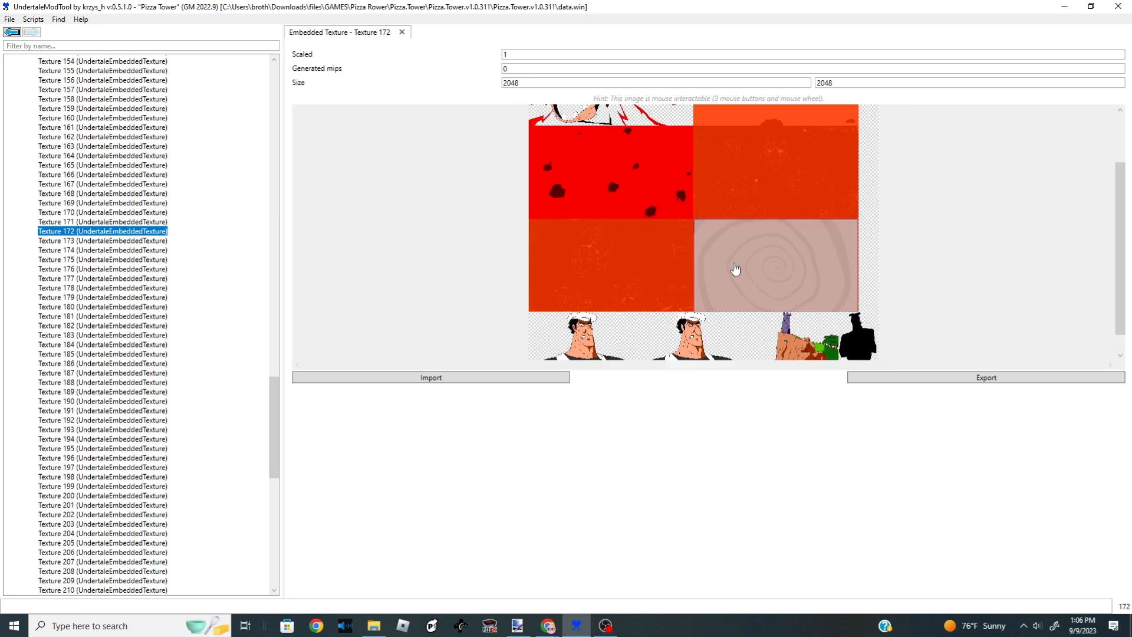
click(154, 222)
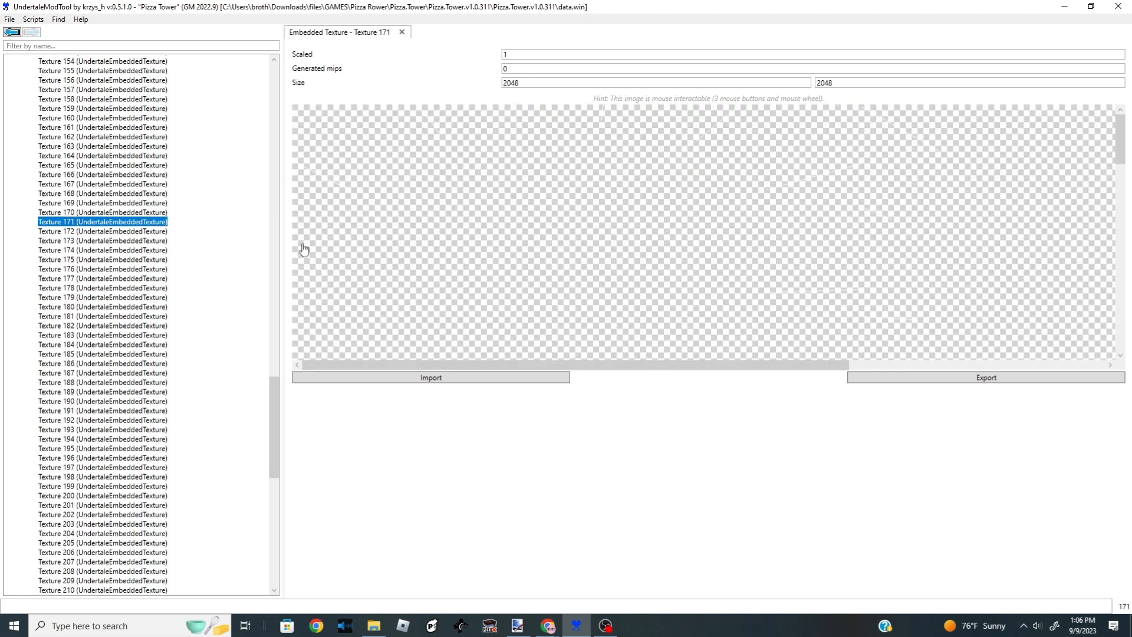
- Select Texture 170 and export its texture sheet as a PNG file named image
scroll(543, 273, down, 2)
drag(1120, 194, 1119, 288)
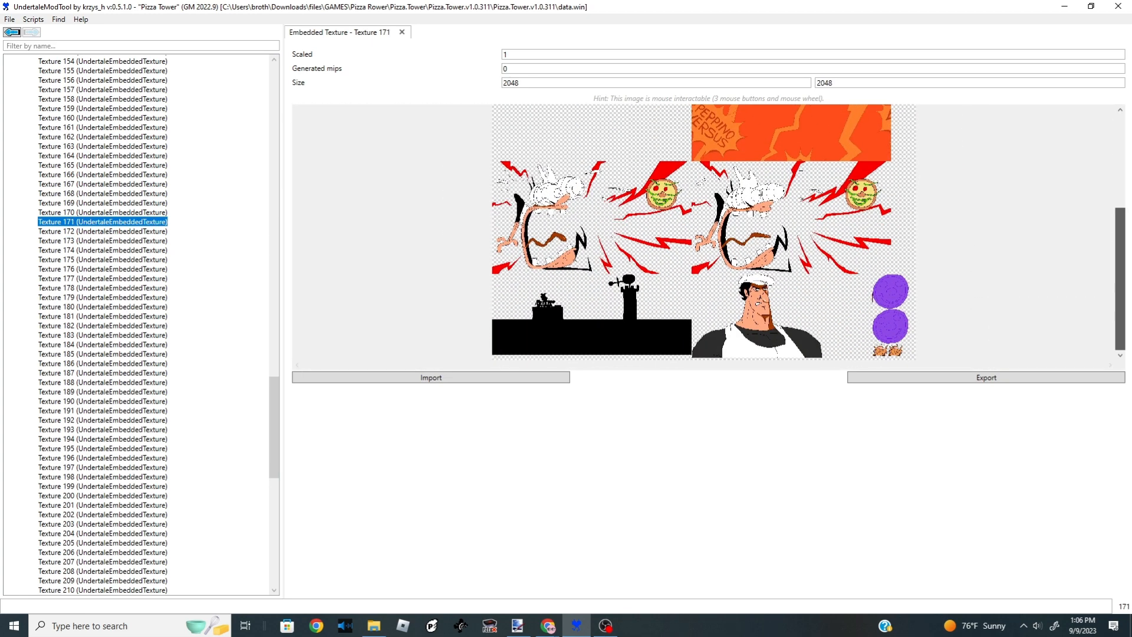
click(125, 213)
scroll(592, 298, down, 3)
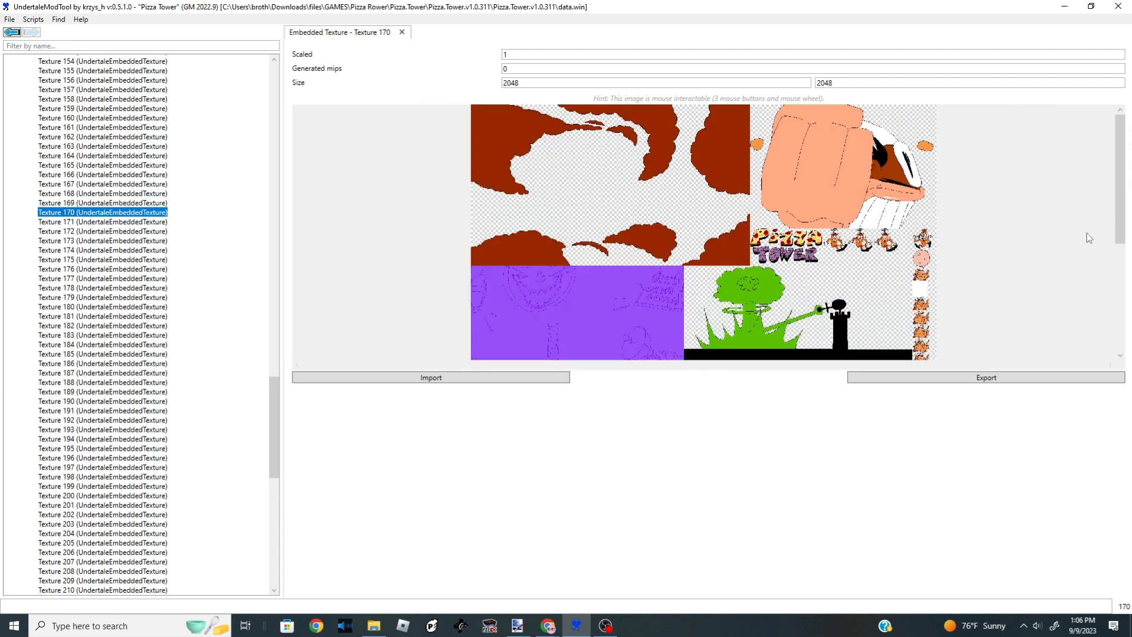
drag(1125, 221, 1077, 197)
click(870, 378)
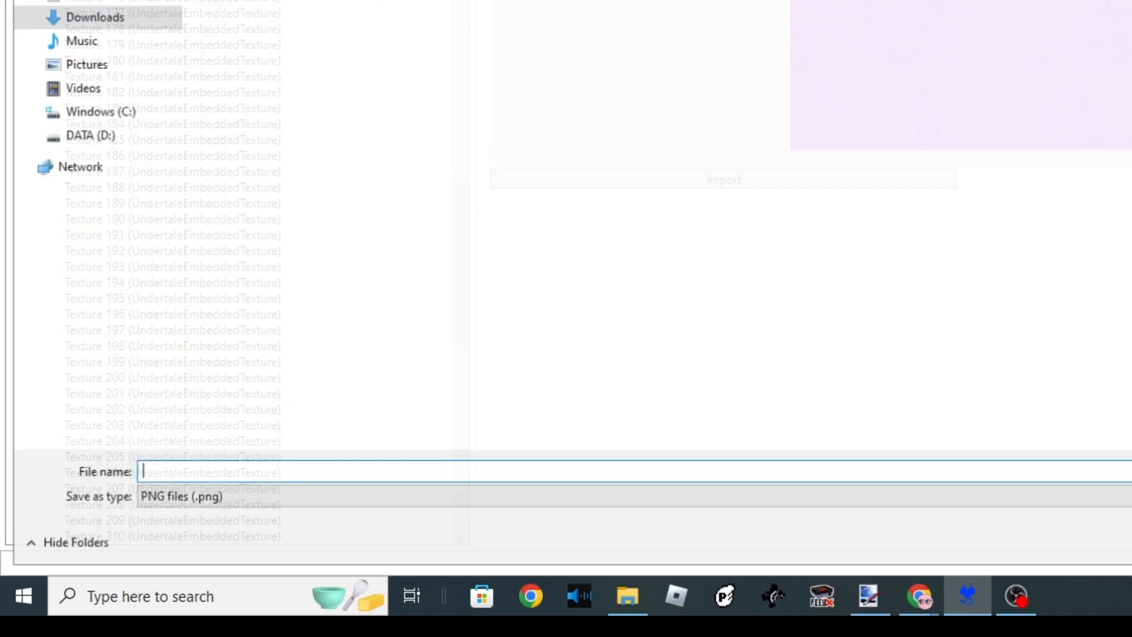
text(i)
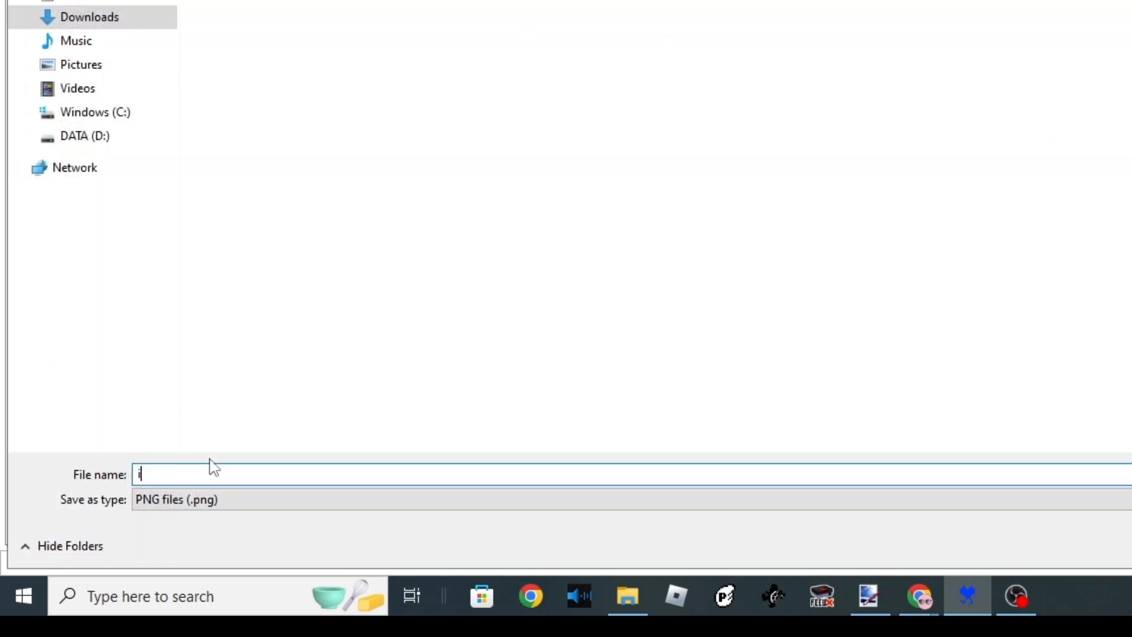
text(mage)
key(Return)
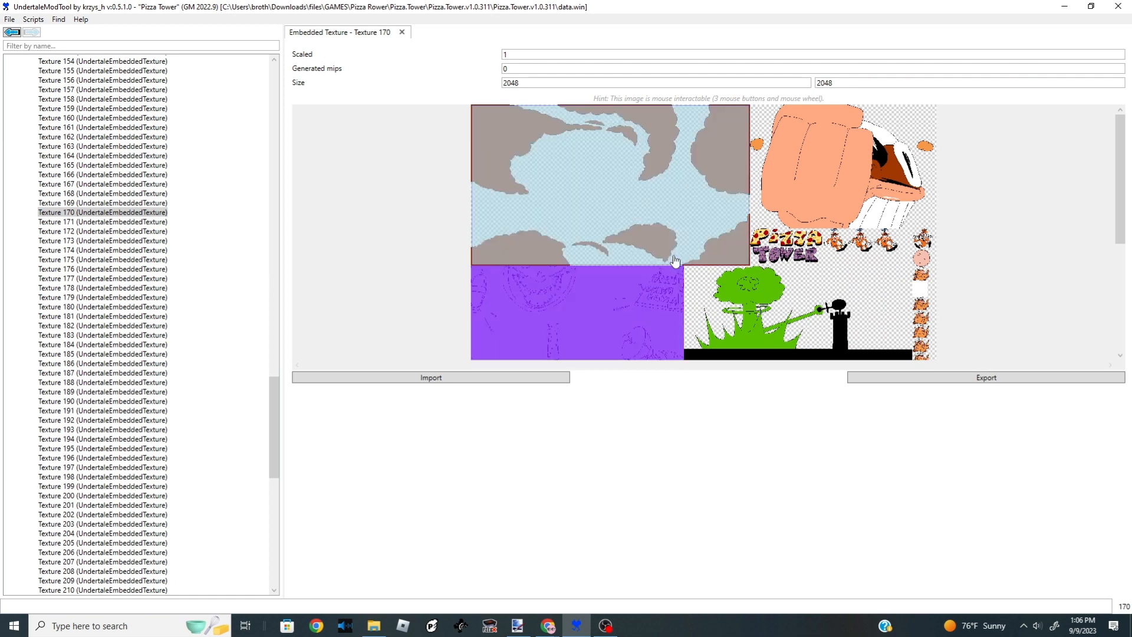
- In paint.net, delete part of the PIZZA lettering on the logo and move the selected letters across
click(517, 627)
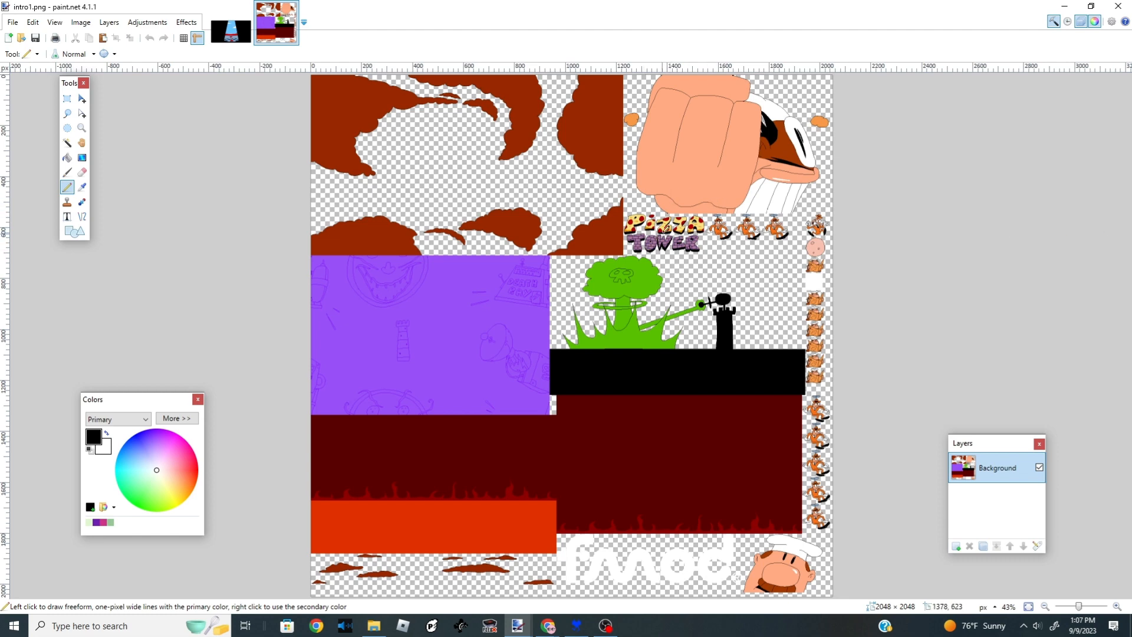
scroll(688, 214, up, 8)
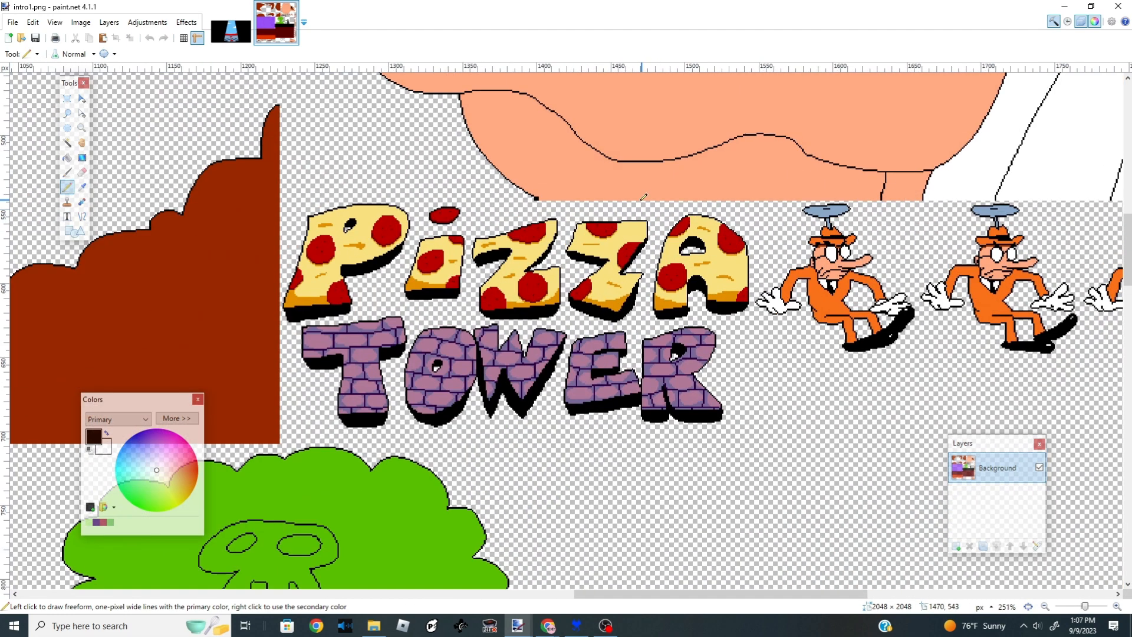
key(s)
drag(673, 221, 833, 397)
click(80, 22)
click(81, 22)
key(Delete)
mouse_move(379, 397)
mouse_down()
mouse_move(496, 270)
mouse_move(686, 227)
mouse_up()
click(82, 99)
drag(382, 314, 993, 319)
drag(867, 320, 549, 311)
scroll(548, 311, down, 3)
scroll(549, 311, down, 5)
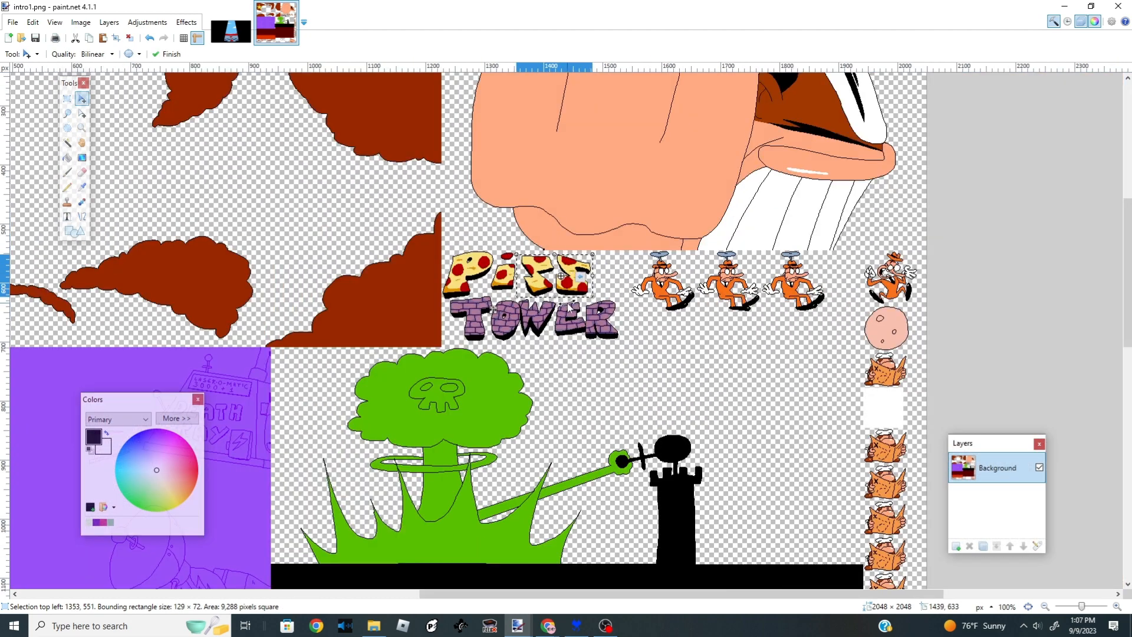
- Paste a chef portrait onto the texture sheet and move it into place
scroll(493, 586, down, 8)
drag(490, 593, 416, 589)
scroll(416, 590, down, 3)
key(ctrl+a)
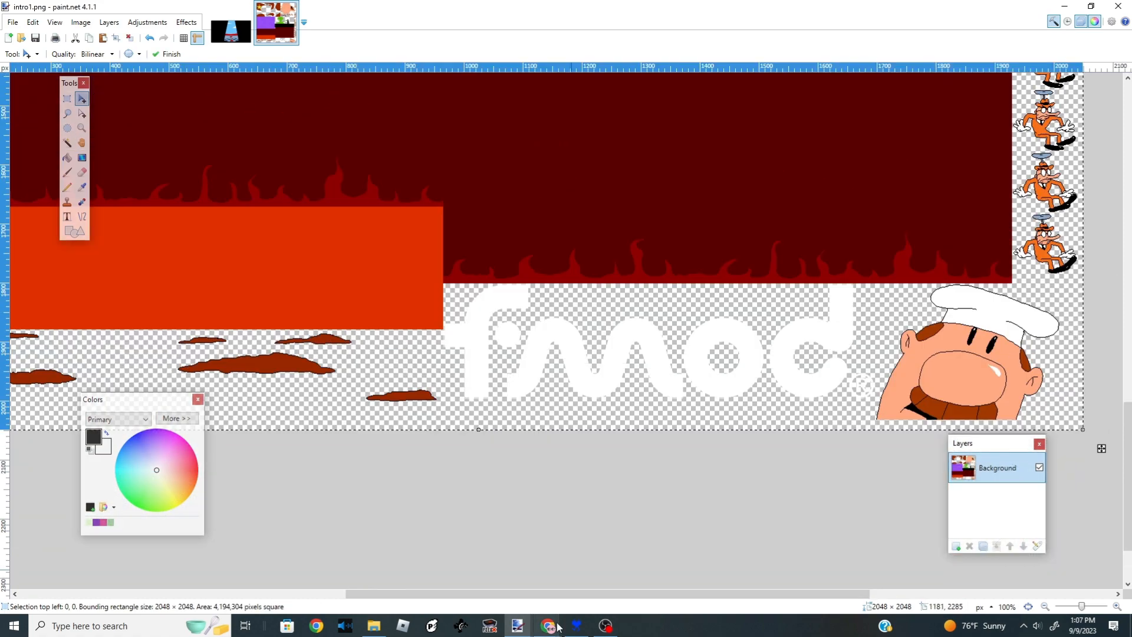
key(ctrl+d)
key(ctrl+v)
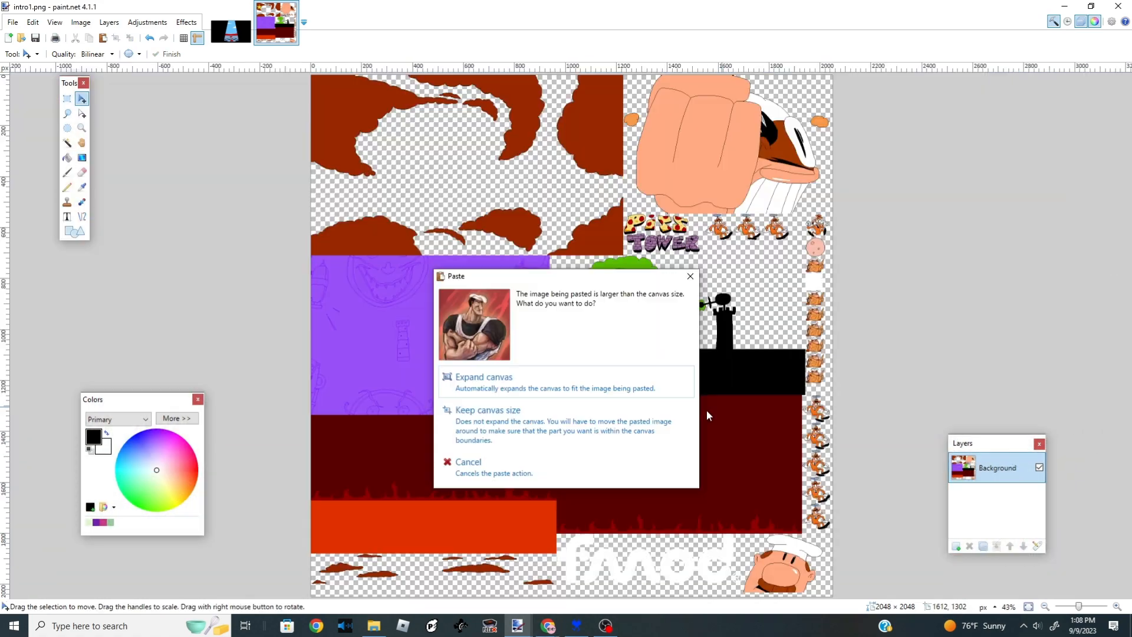
click(672, 414)
scroll(669, 334, down, 6)
scroll(713, 407, down, 1)
drag(850, 546, 699, 374)
scroll(700, 373, up, 3)
scroll(692, 413, up, 4)
drag(651, 167, 636, 320)
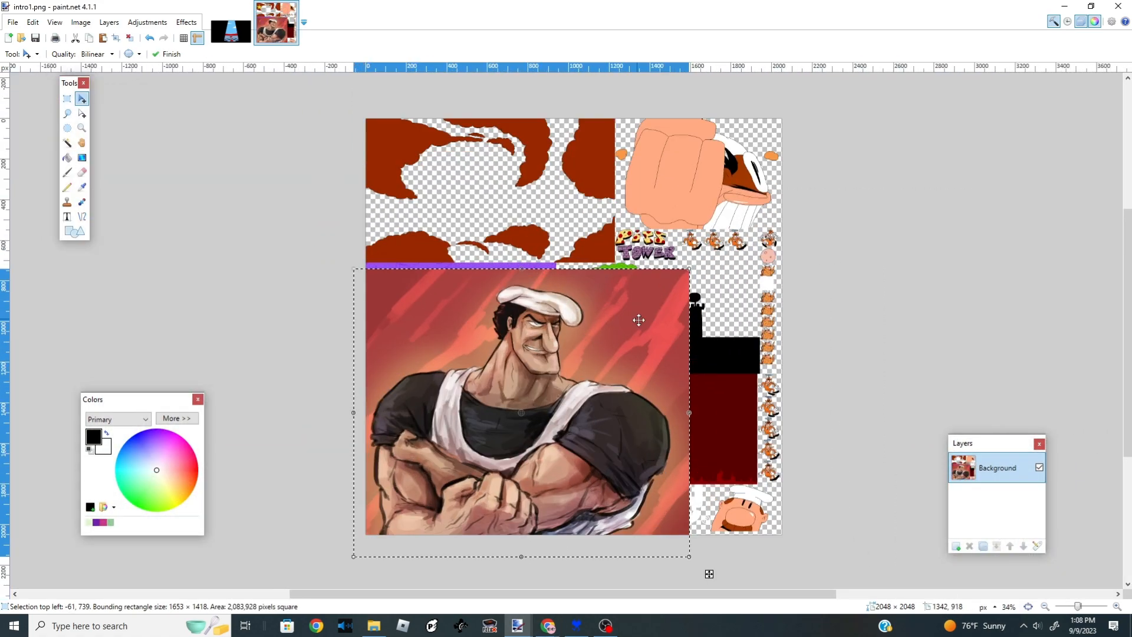
- Scale the pasted portrait down to about 1006 × 367 px beside the purple panel
drag(689, 270, 546, 417)
scroll(514, 457, up, 2)
drag(524, 475, 882, 375)
scroll(535, 244, up, 1)
scroll(876, 377, up, 3)
scroll(866, 318, down, 5)
scroll(862, 276, up, 3)
drag(861, 280, 859, 311)
scroll(859, 311, up, 3)
drag(897, 354, 879, 296)
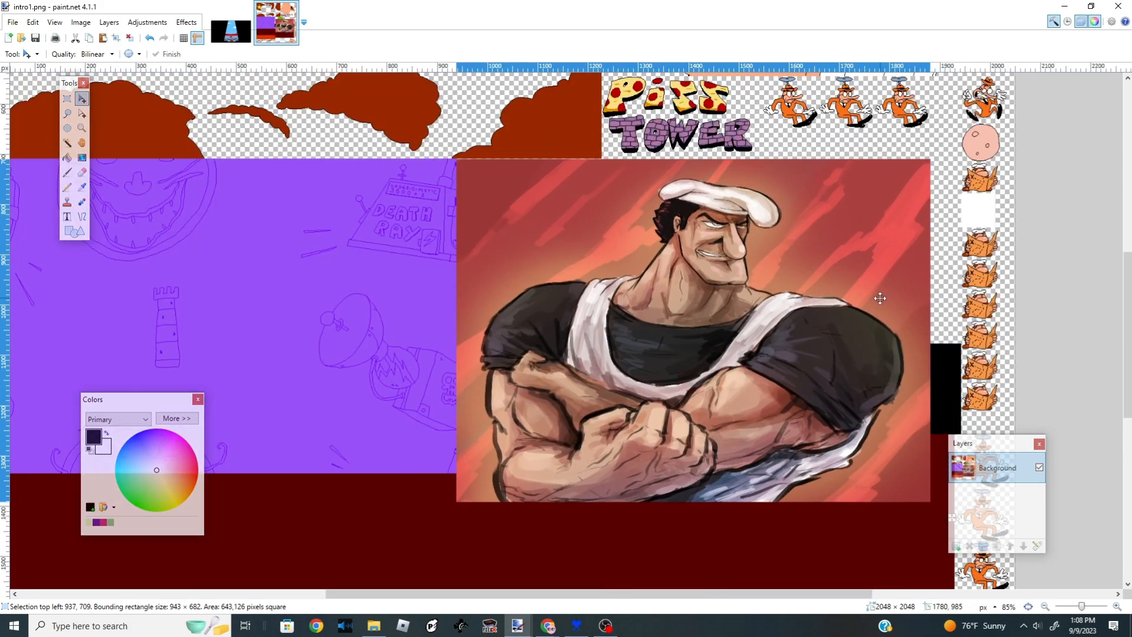
drag(929, 501, 958, 343)
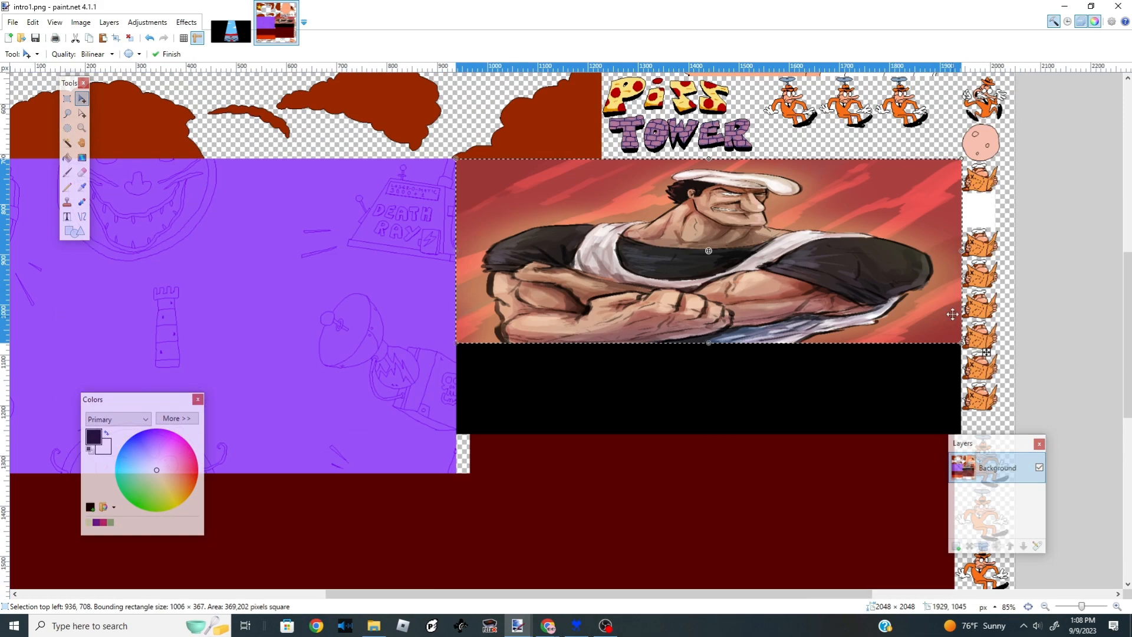
- Undo the pasted and scaled portrait
scroll(956, 252, up, 5)
drag(868, 184, 873, 184)
scroll(303, 331, down, 3)
scroll(295, 365, up, 6)
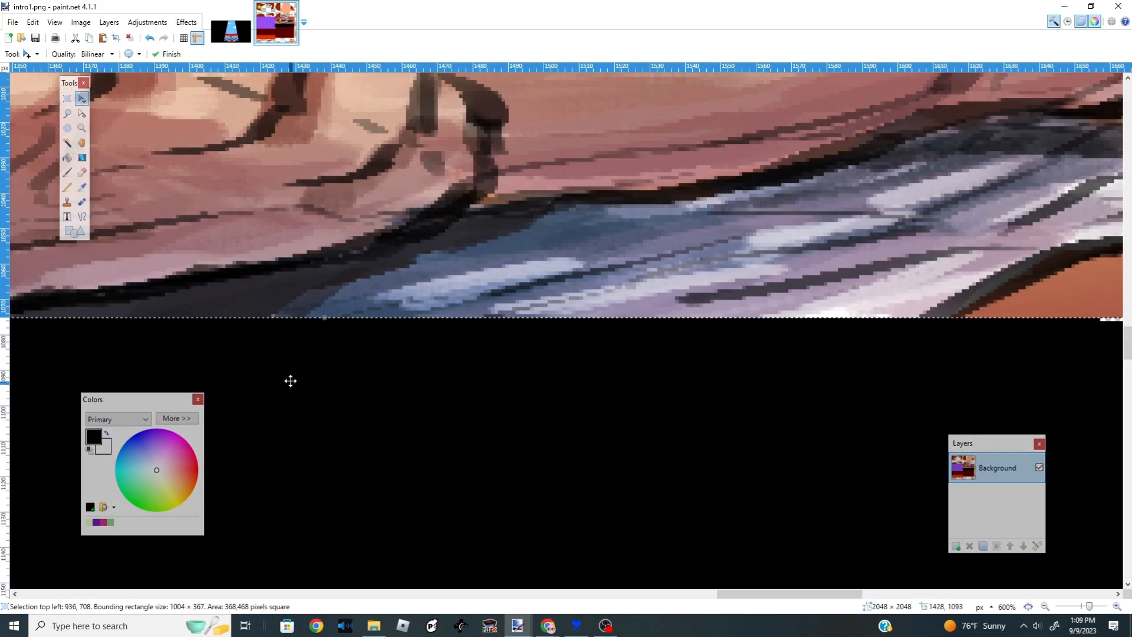
drag(326, 324, 327, 323)
key(ctrl+z)
scroll(327, 323, down, 15)
scroll(197, 182, up, 8)
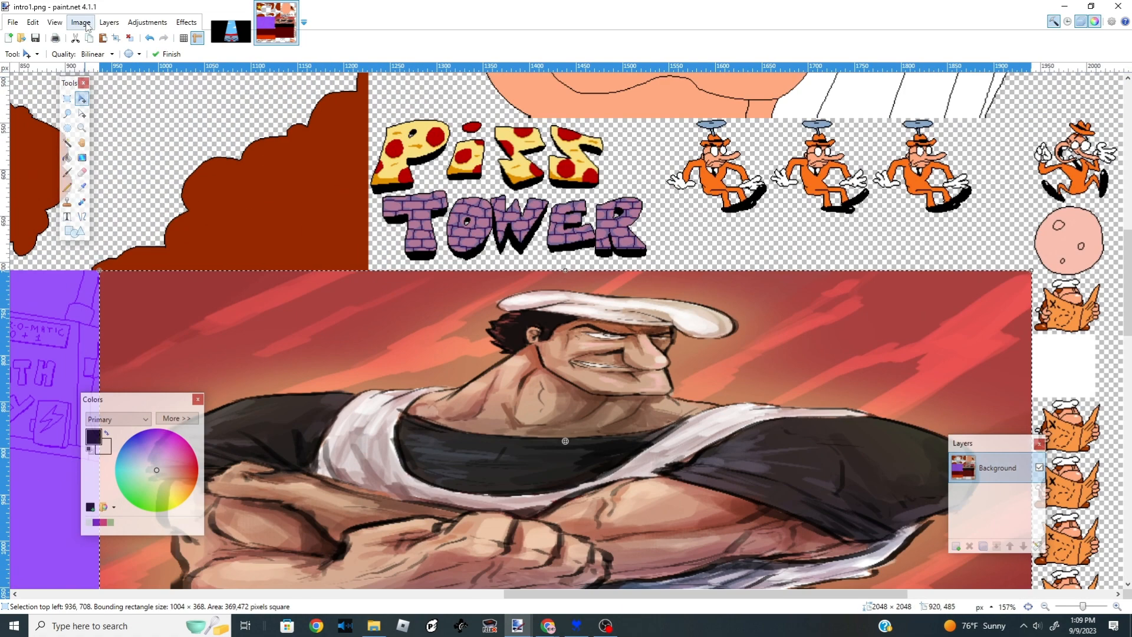
click(148, 23)
click(1008, 549)
key(ctrl+z)
key(ctrl+z)
key(ctrl+z)
key(ctrl+z)
key(ctrl+z)
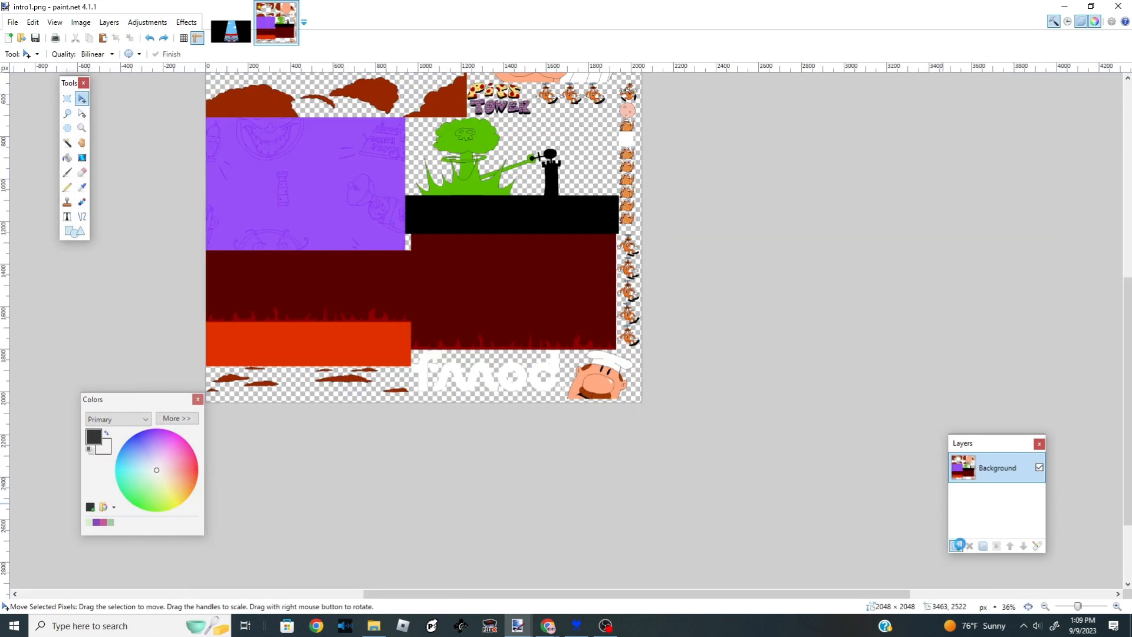
- Add a new layer, paste the portrait into it and lower the layer's opacity
click(956, 546)
key(ctrl+v)
click(1037, 546)
drag(639, 334, 611, 335)
click(563, 358)
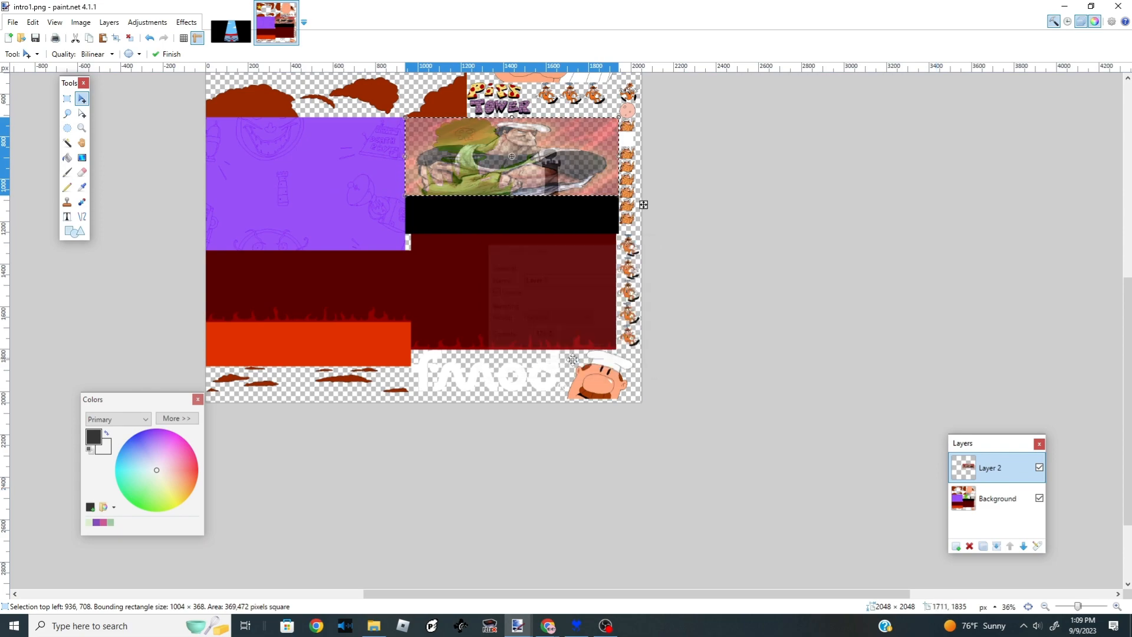
- Deselect and undo the new layer with its pasted portrait
key(ctrl+d)
scroll(501, 192, down, 3)
scroll(501, 191, up, 14)
scroll(575, 228, down, 11)
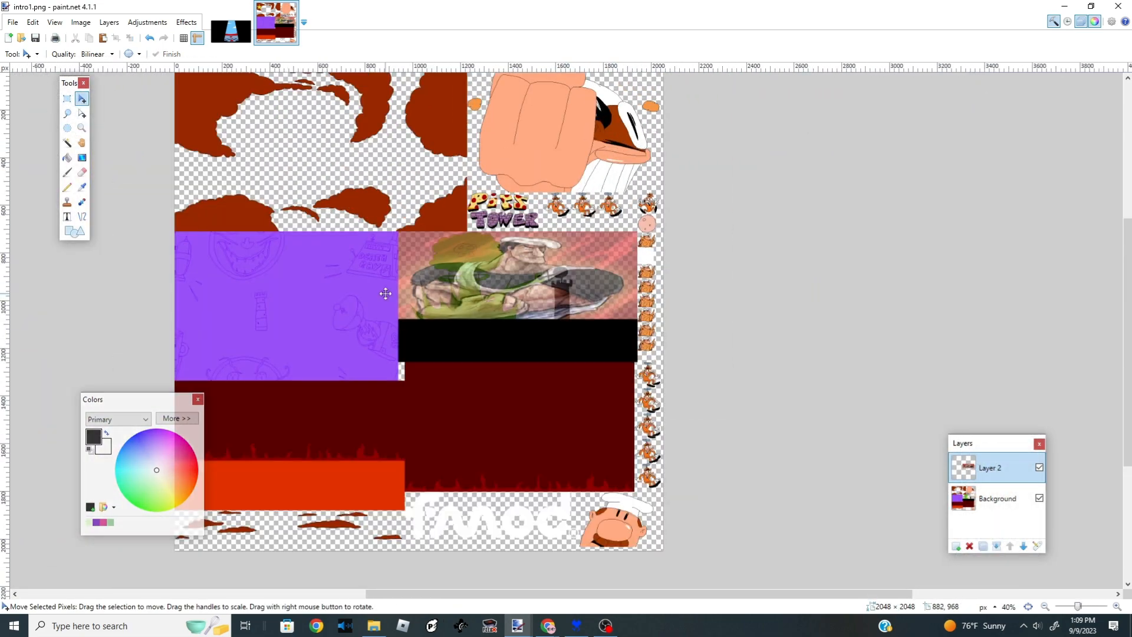
scroll(387, 291, up, 9)
key(ctrl+z)
key(ctrl+z)
key(ctrl+z)
key(ctrl+z)
key(ctrl+z)
key(ctrl+z)
- Redo and paste the portrait again, trying to lower the layer opacity before undoing the added layer
scroll(589, 225, down, 11)
scroll(682, 232, up, 13)
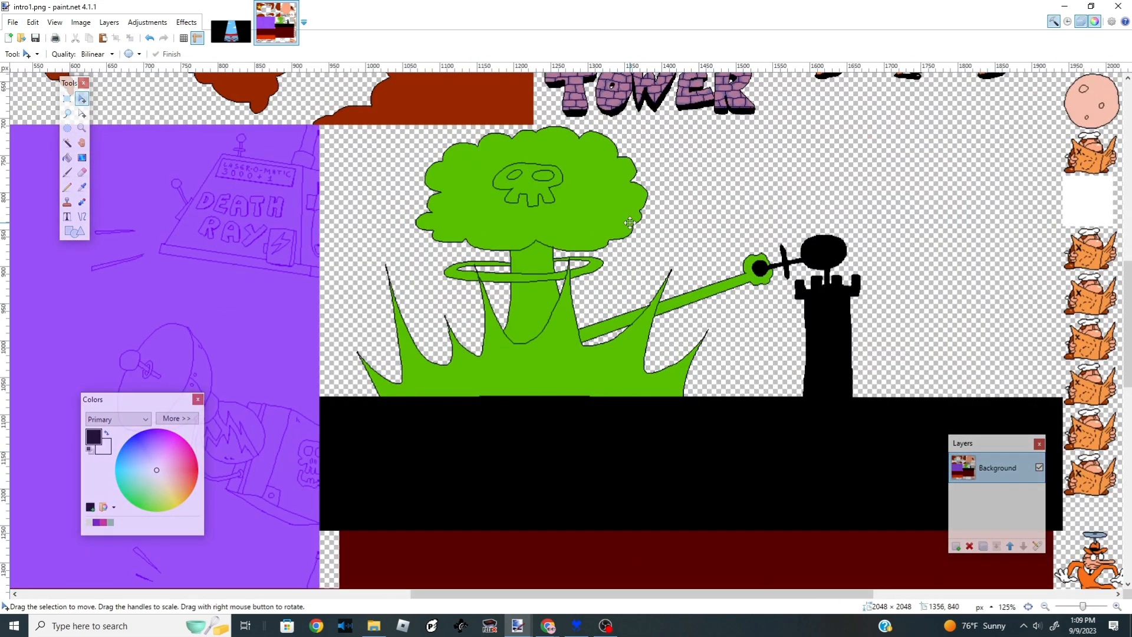
scroll(712, 229, up, 5)
scroll(520, 283, down, 13)
scroll(515, 361, up, 5)
click(152, 39)
key(ctrl+v)
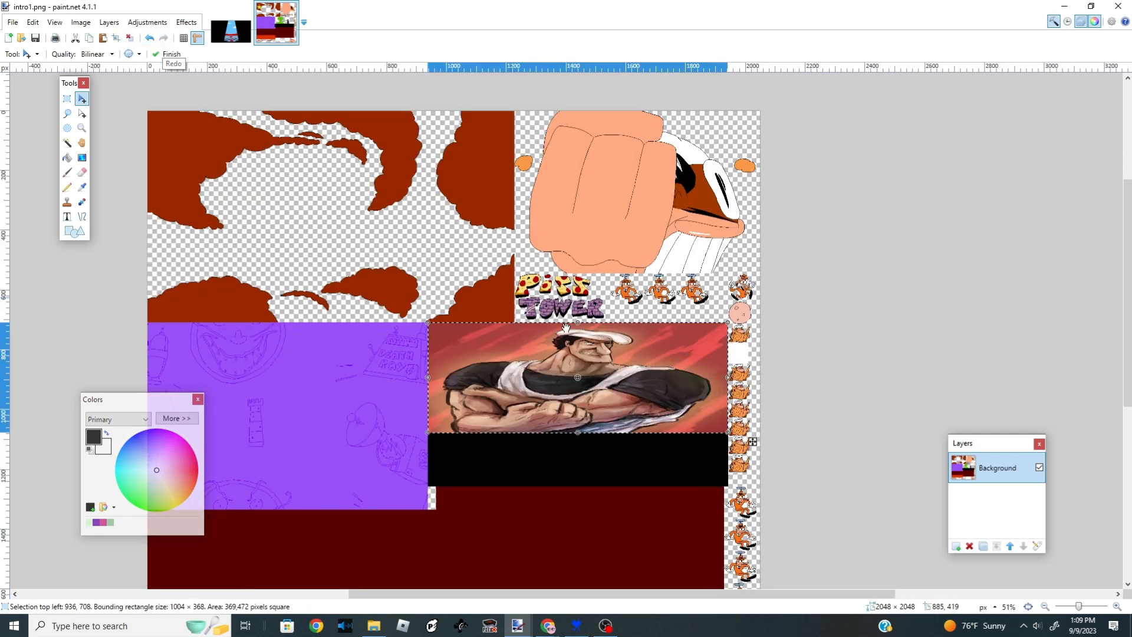
click(1037, 546)
click(619, 358)
drag(639, 334, 612, 334)
click(955, 546)
key(ctrl+z)
key(ctrl+z)
- Paste the portrait onto a new layer at reduced opacity and deselect it
click(956, 546)
key(ctrl+v)
click(1037, 545)
click(562, 357)
key(ctrl+d)
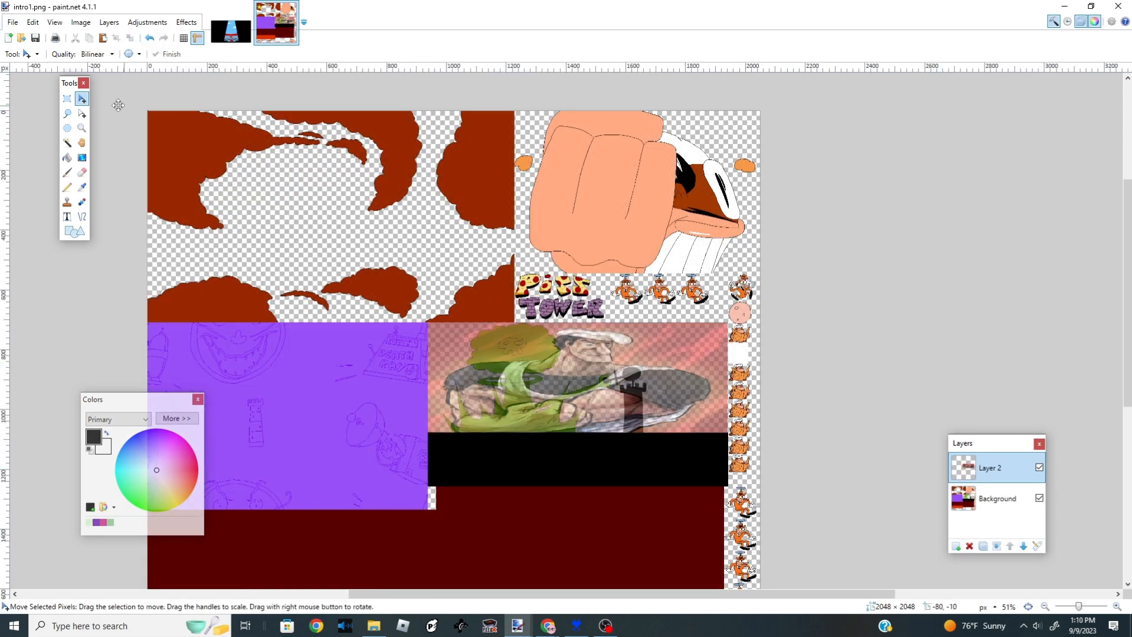
- Save the edited texture image
scroll(548, 366, down, 2)
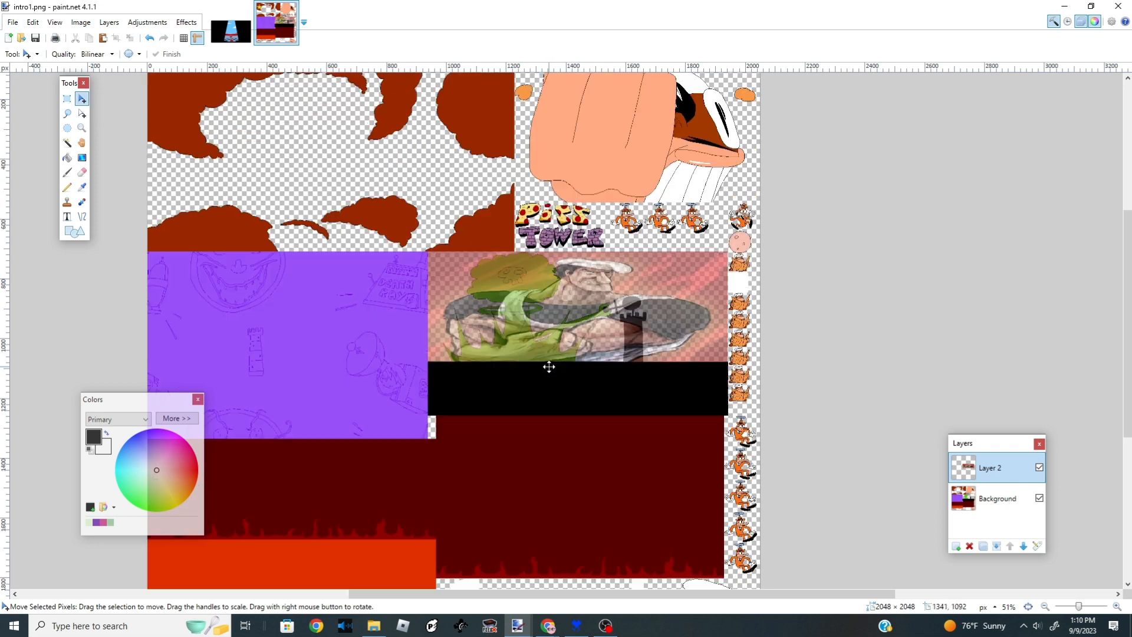
scroll(649, 158, up, 6)
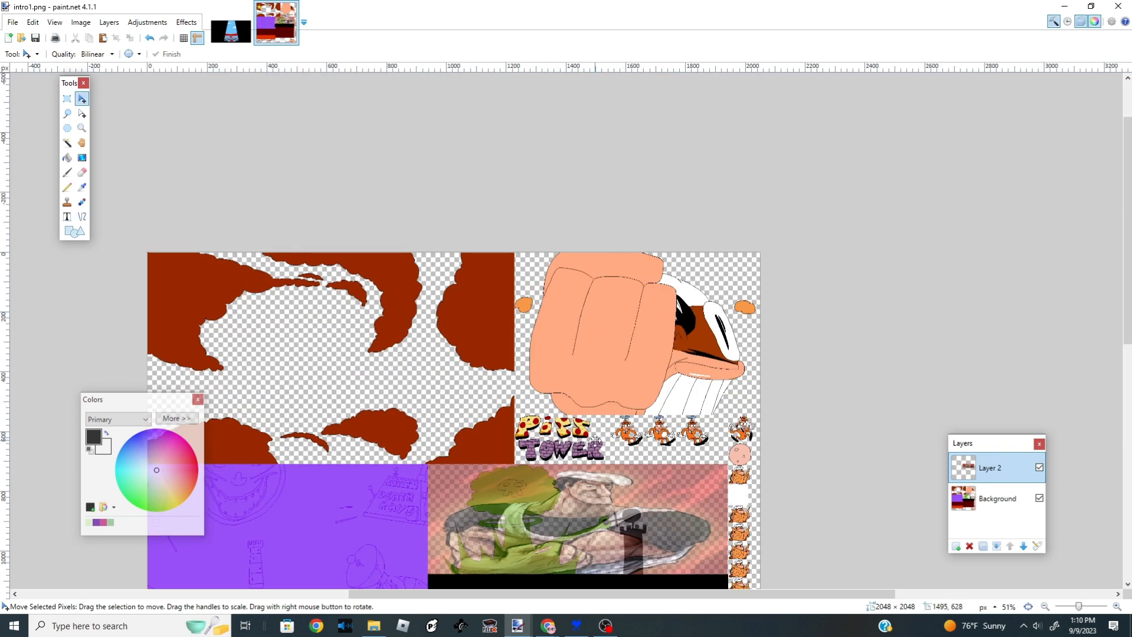
scroll(594, 435, up, 2)
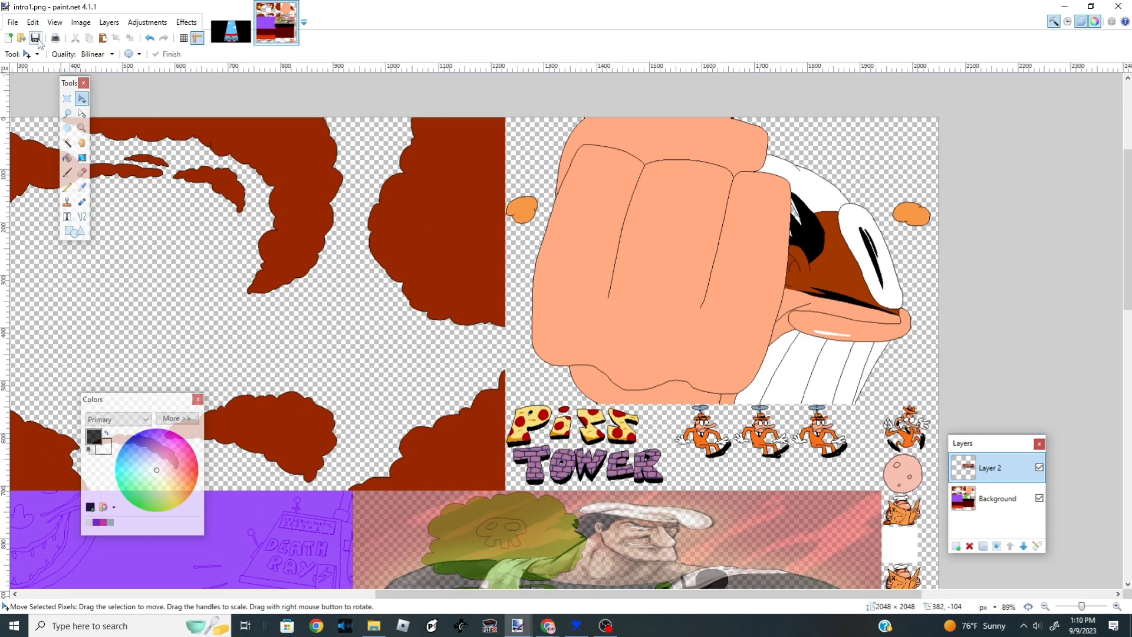
click(12, 23)
click(33, 112)
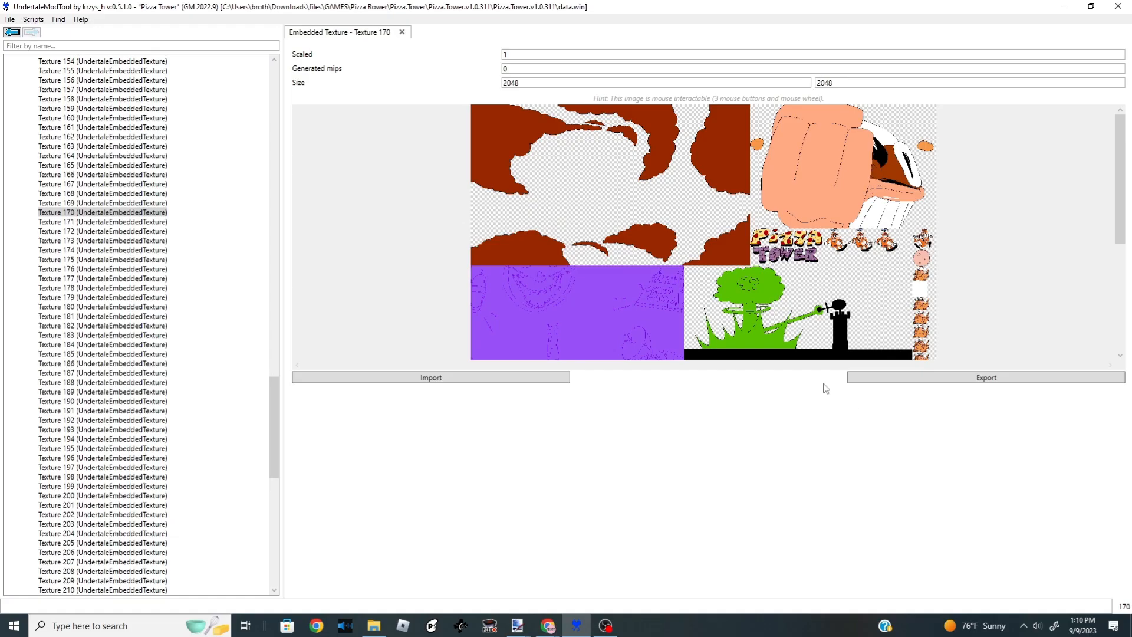
- Import intro1.png into Texture 170 in UndertaleModTool
click(463, 376)
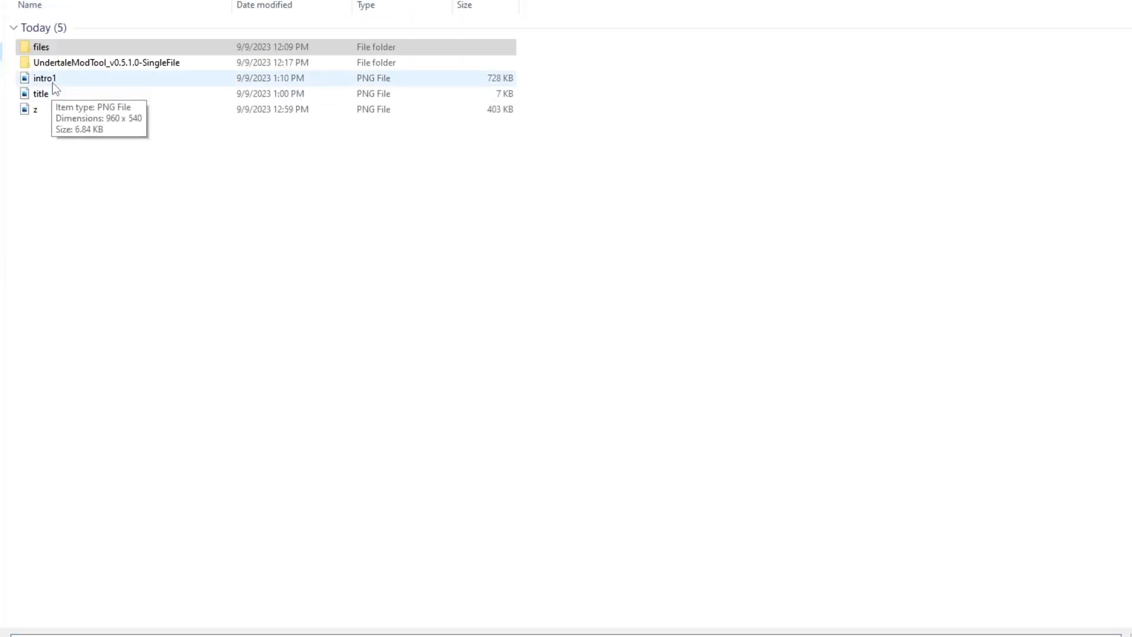
double_click(47, 79)
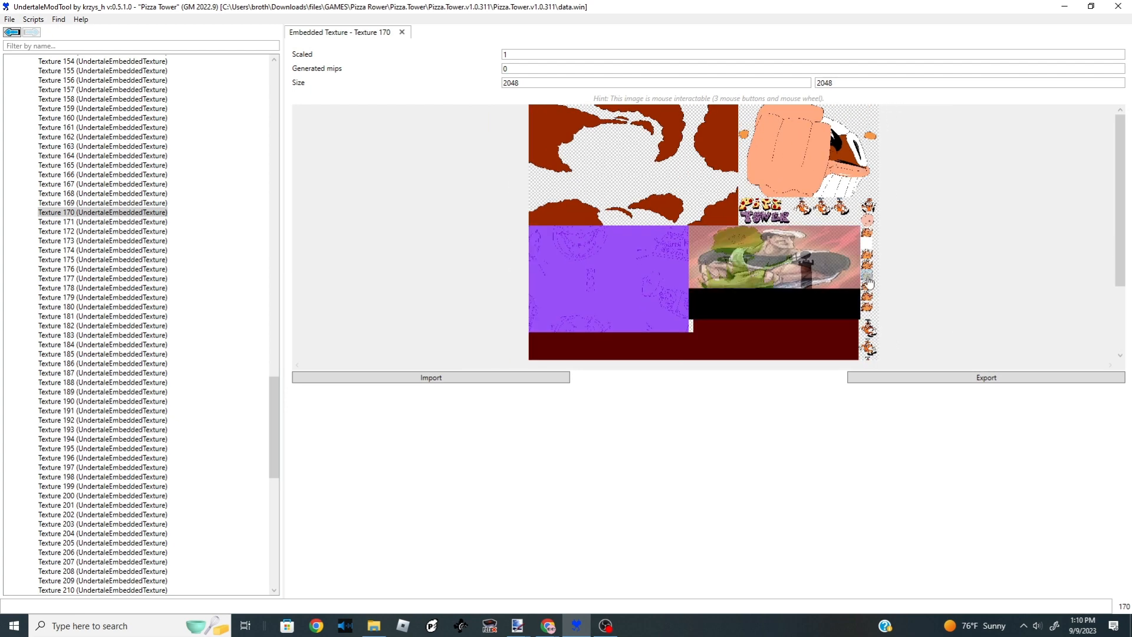
drag(1121, 215, 1114, 282)
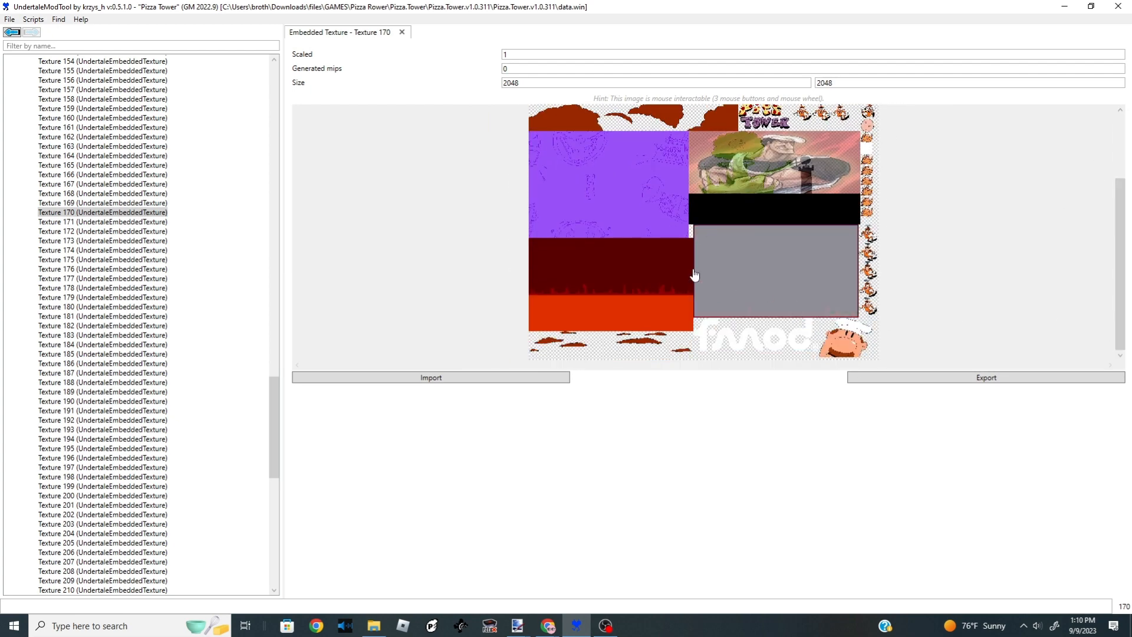
- Expand the Rooms list and browse the level rooms' previews
click(9, 19)
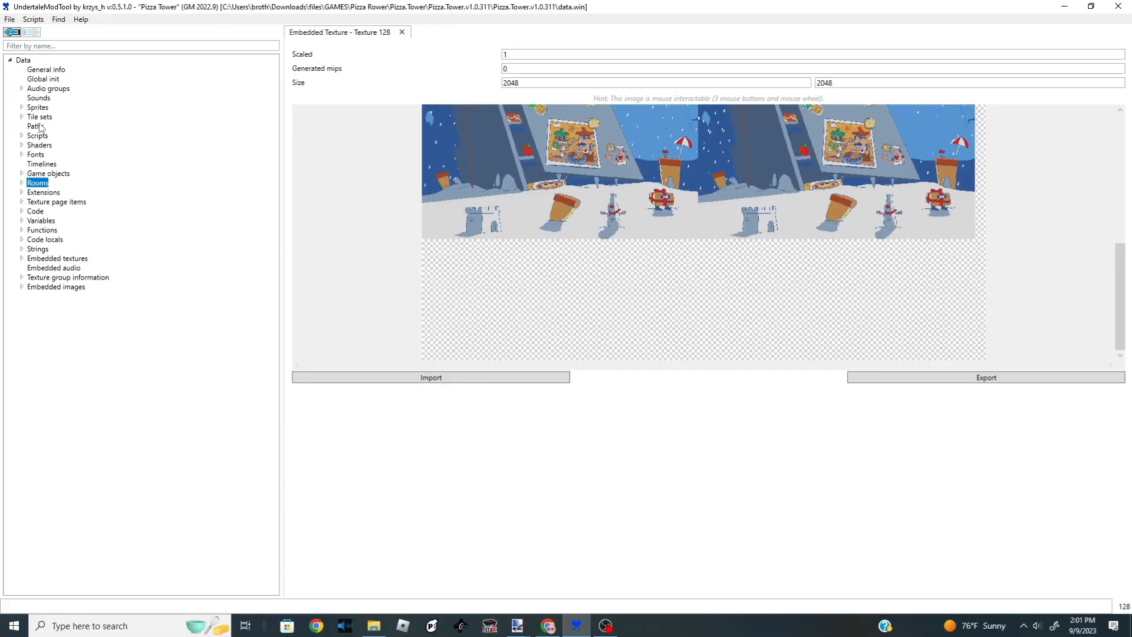
double_click(26, 184)
scroll(72, 286, down, 1)
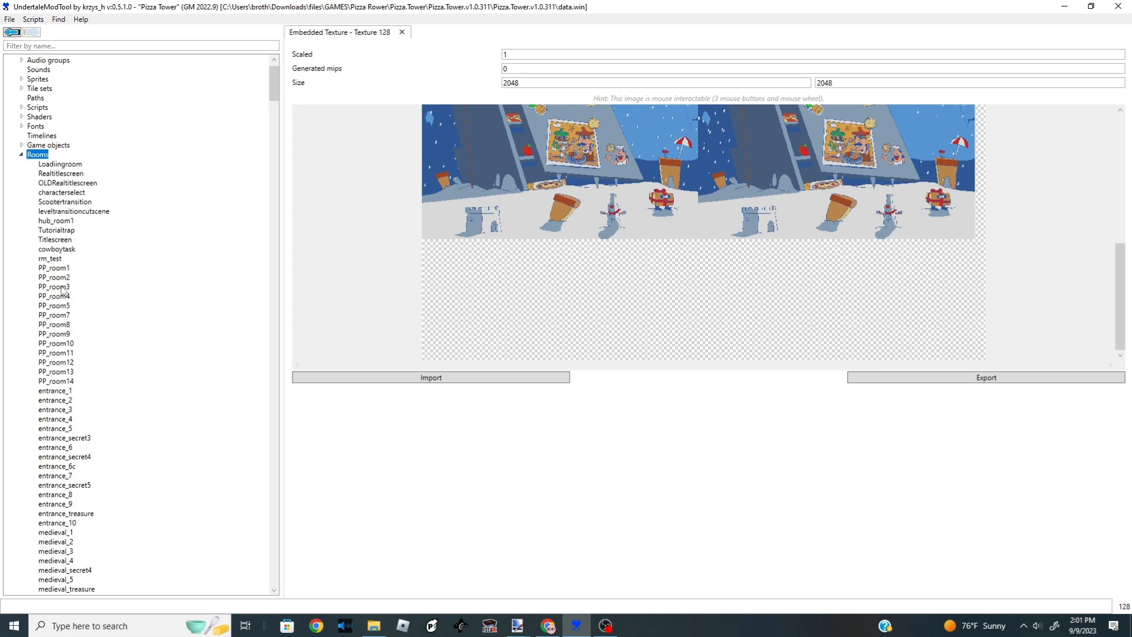
scroll(58, 293, down, 4)
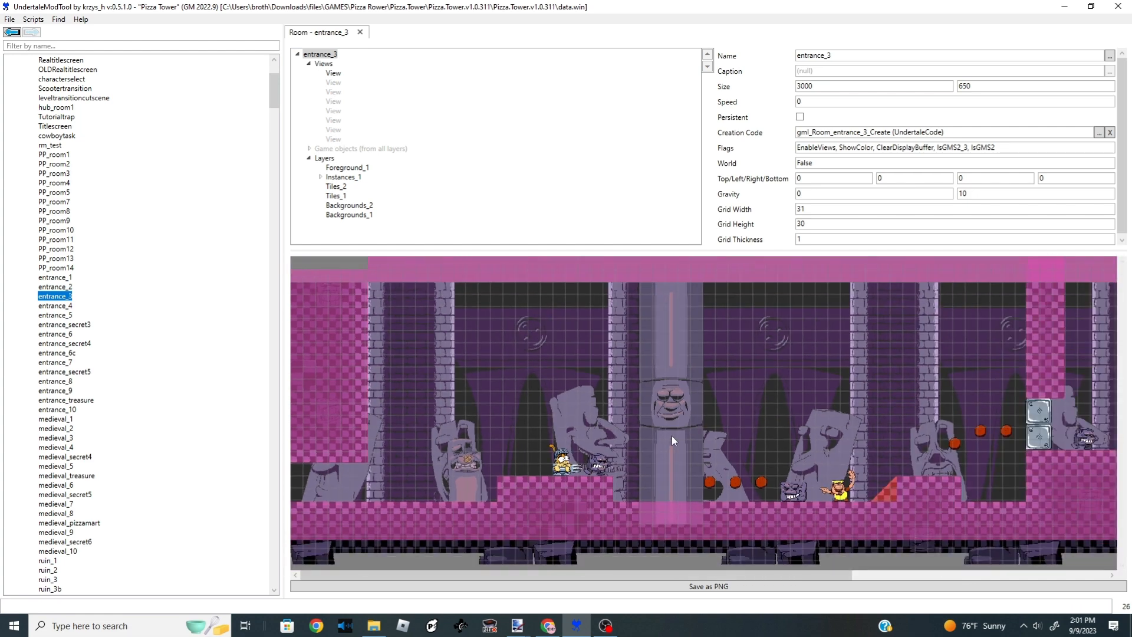
scroll(1042, 443, up, 2)
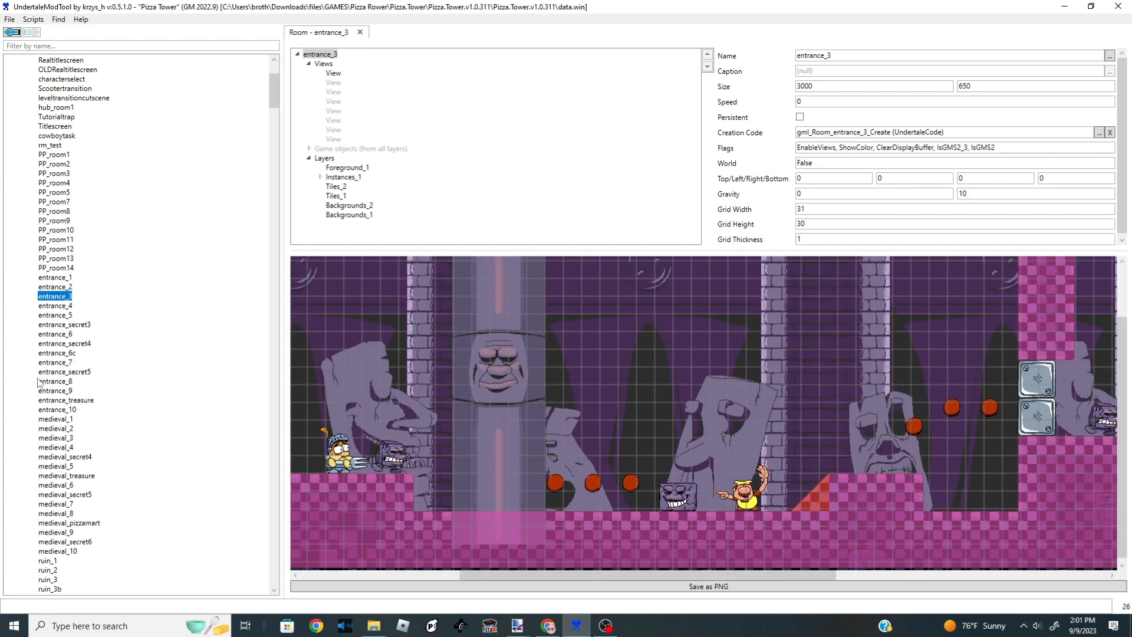
scroll(54, 348, down, 3)
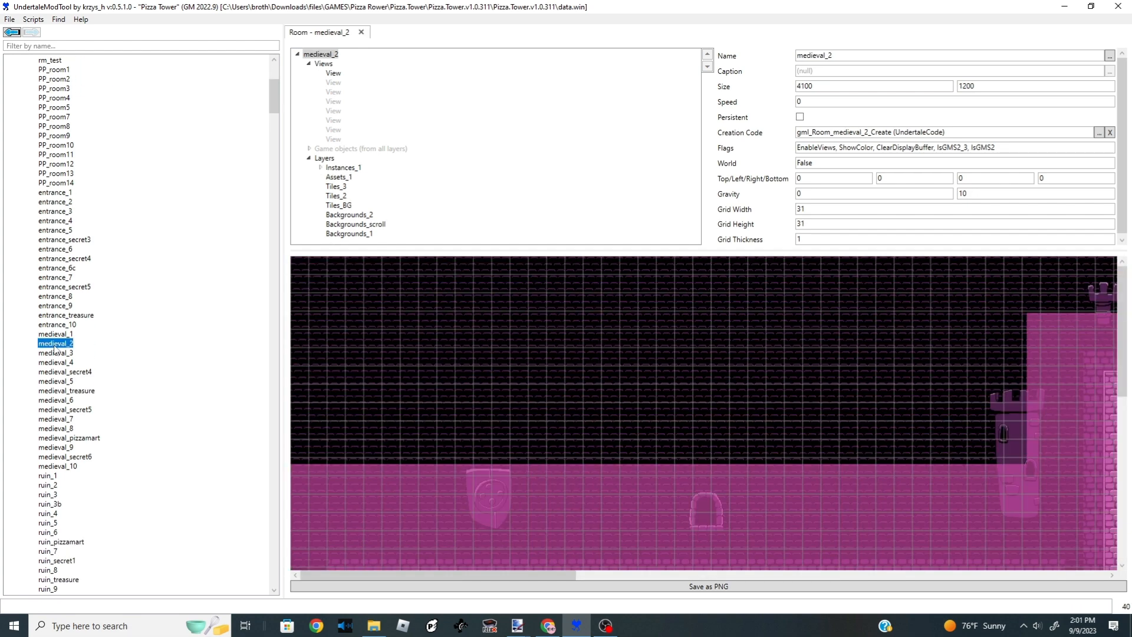
scroll(55, 349, up, 1)
scroll(516, 456, down, 11)
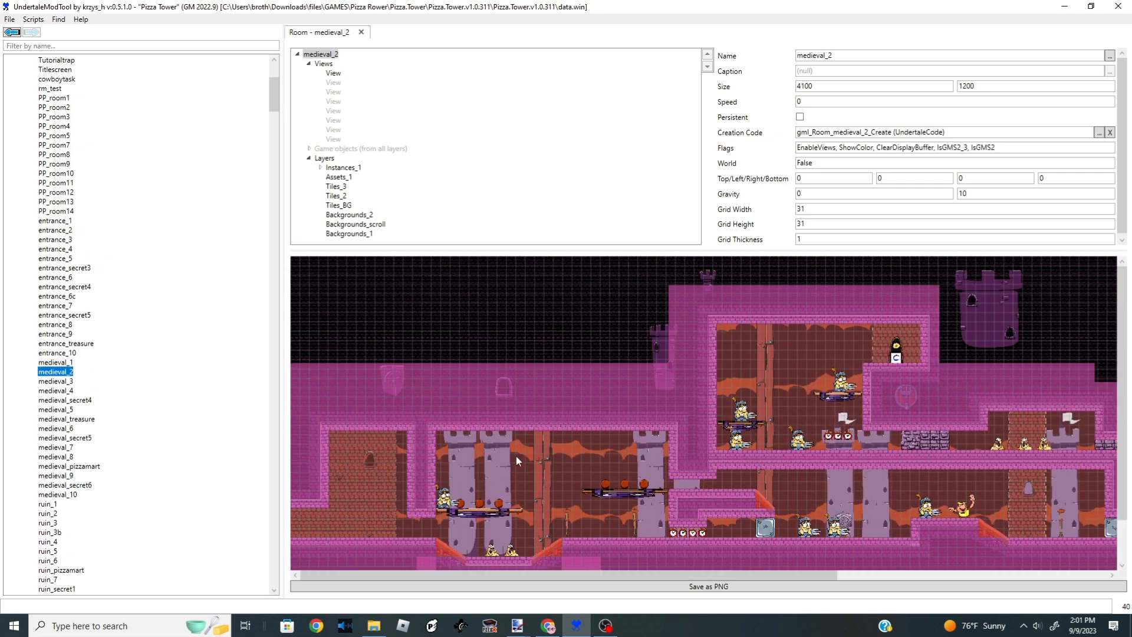
scroll(788, 423, up, 8)
scroll(911, 419, down, 1)
scroll(911, 419, down, 3)
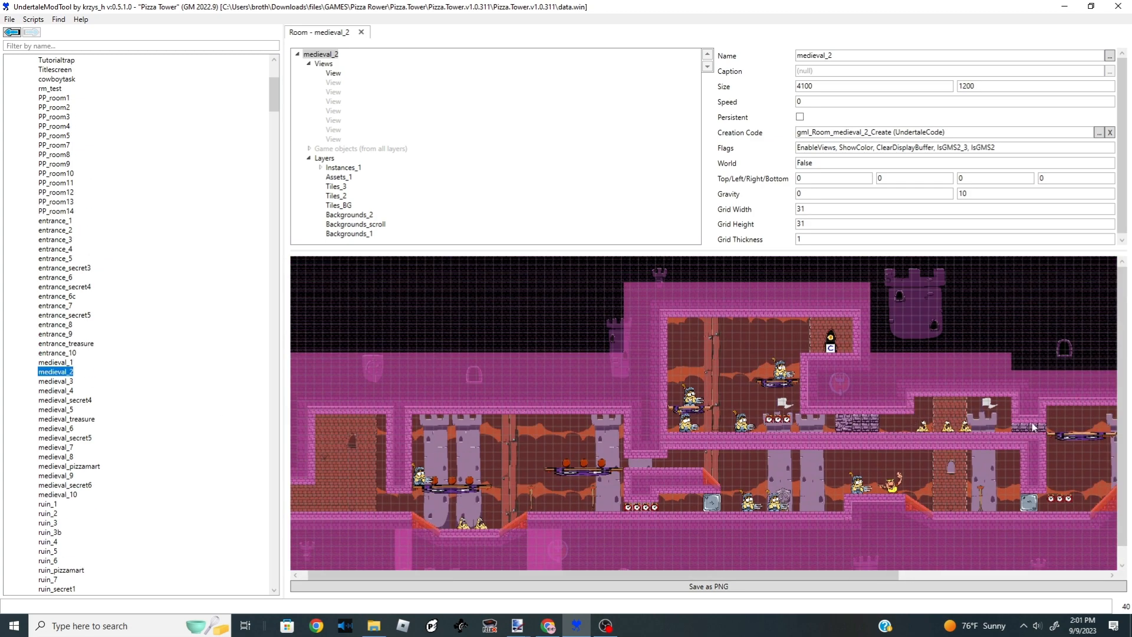
scroll(1044, 447, up, 2)
scroll(74, 308, up, 2)
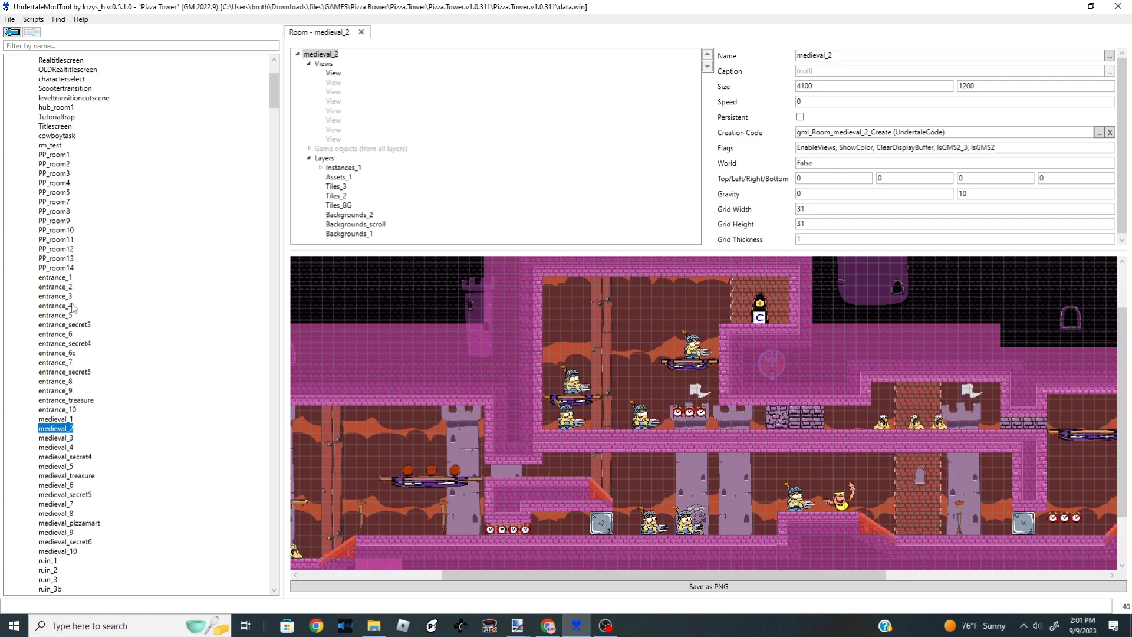
- Open the entrance_1 room and paste a copy of the cheese slime onto the raised platform beside the original
double_click(61, 278)
scroll(487, 442, down, 4)
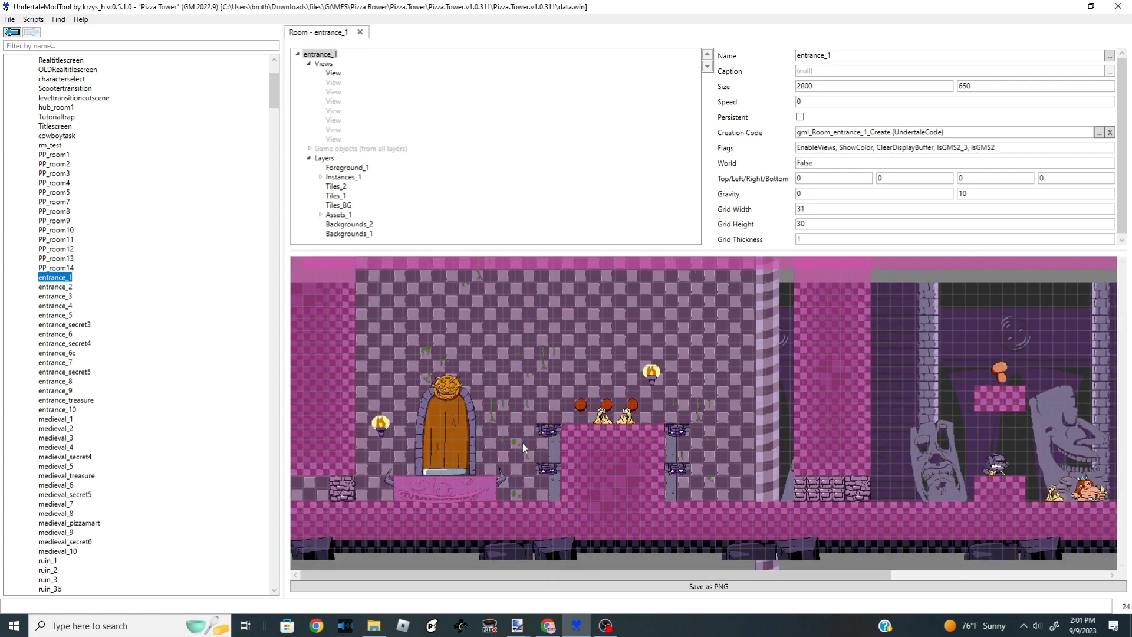
scroll(606, 422, up, 3)
scroll(607, 419, up, 3)
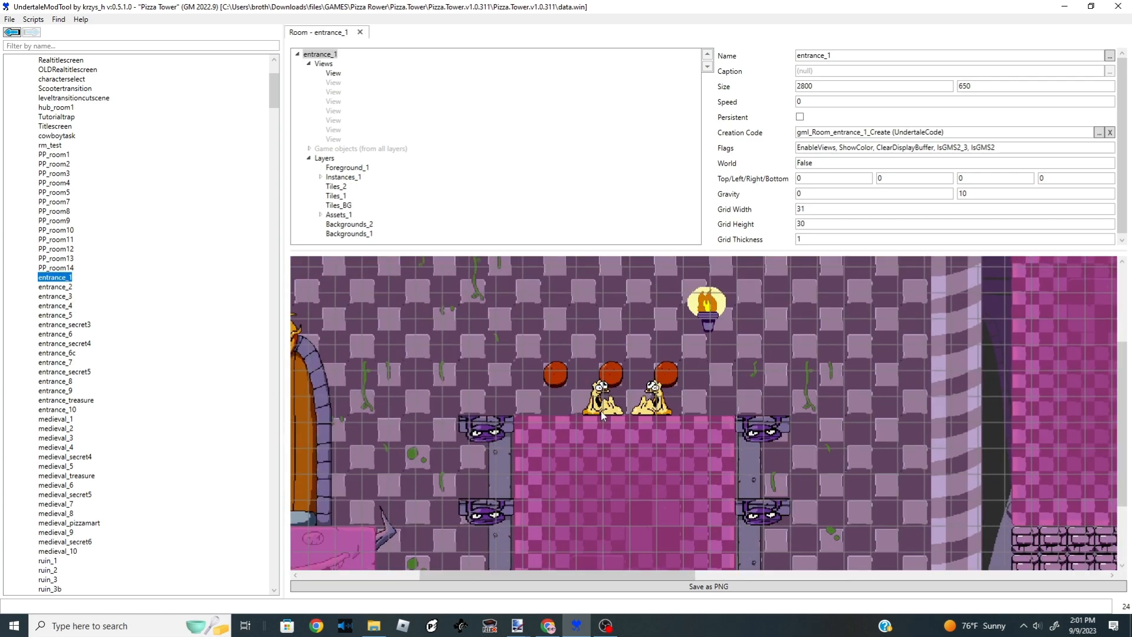
click(602, 415)
scroll(619, 418, up, 2)
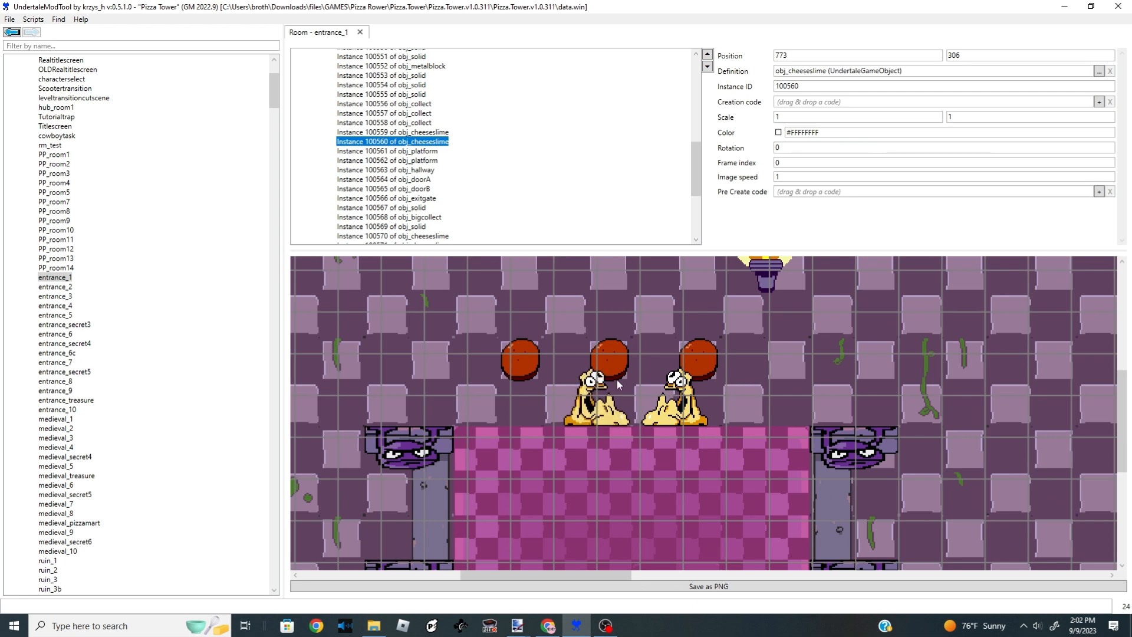
scroll(604, 407, up, 2)
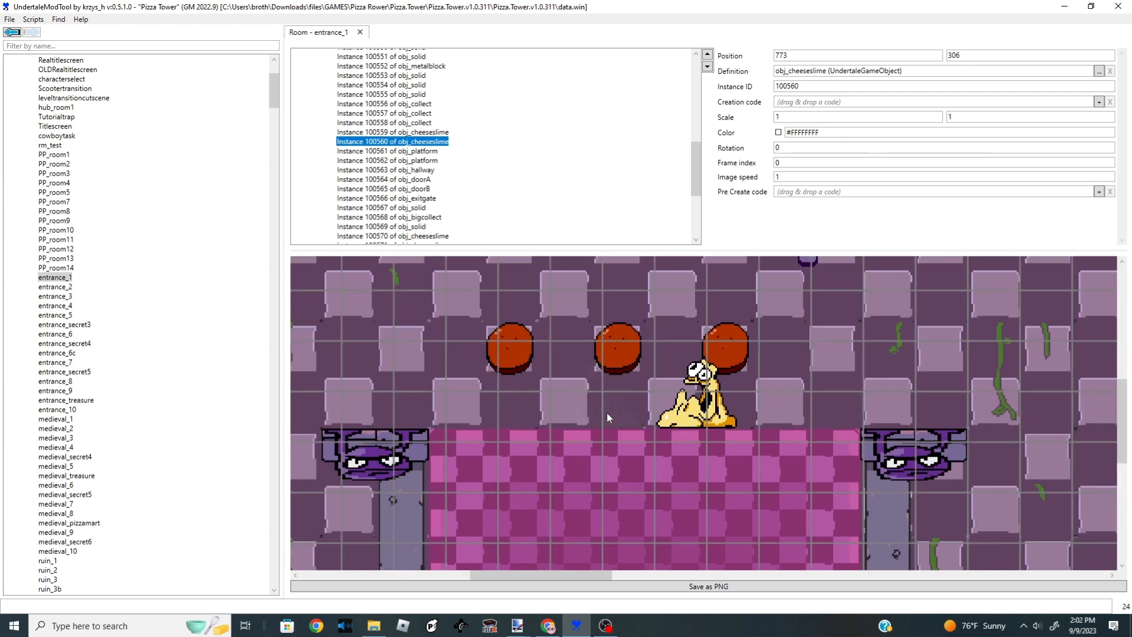
key(ctrl+v)
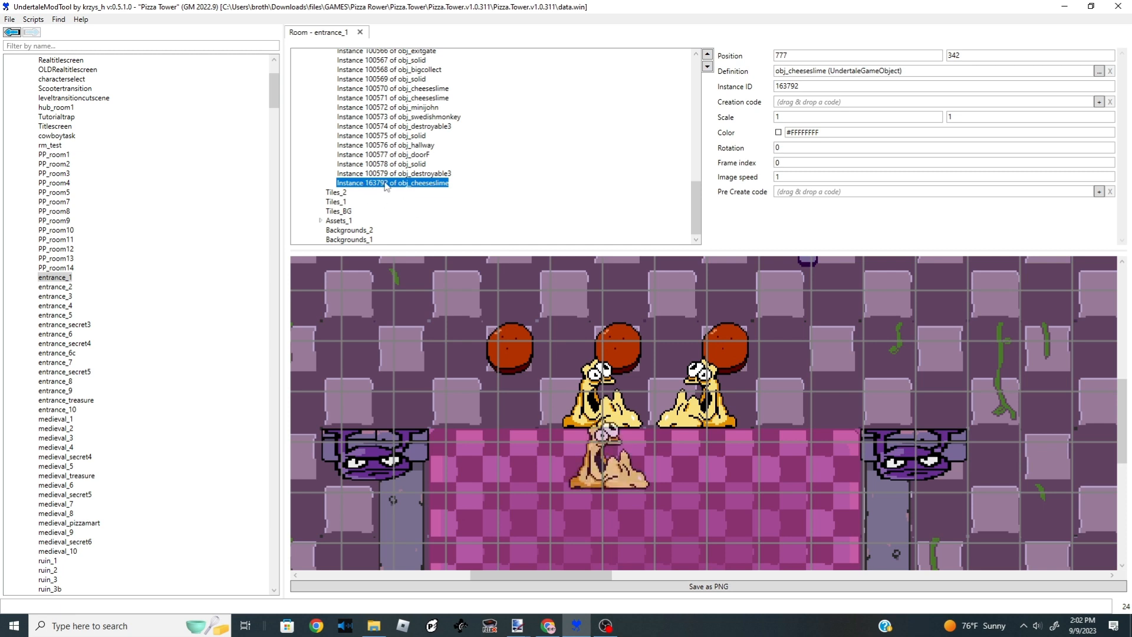
drag(613, 469, 464, 395)
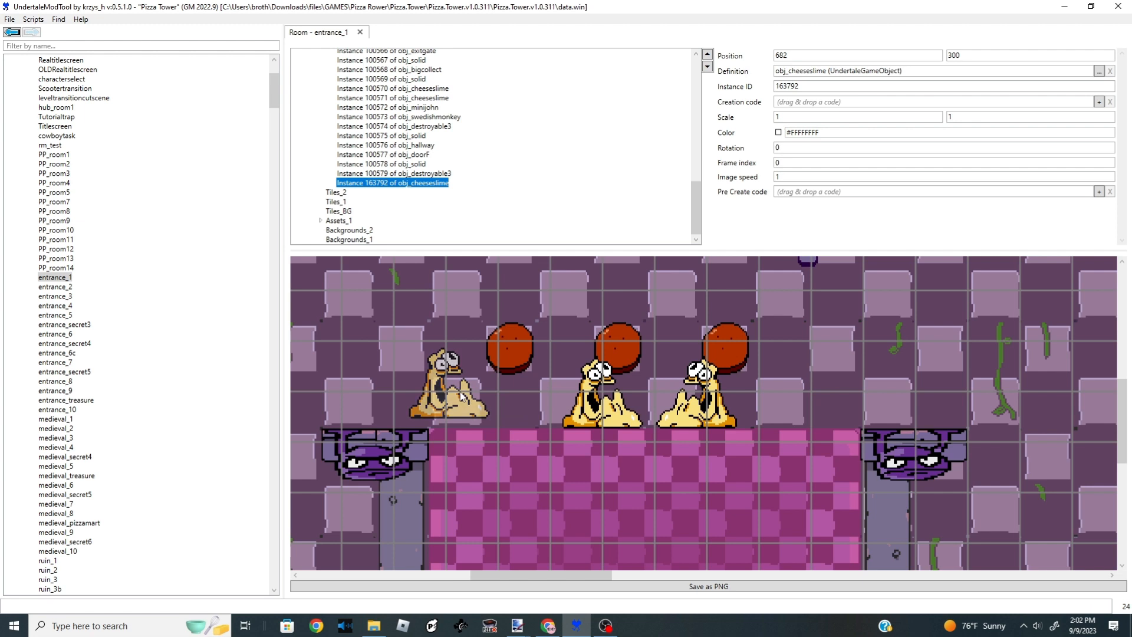
- Paste several more cheese slimes and line them up along the top of the same platform
key(ctrl+v)
drag(476, 450, 512, 396)
key(ctrl+v)
drag(505, 458, 657, 401)
key(ctrl+v)
key(ctrl+v)
key(ctrl+v)
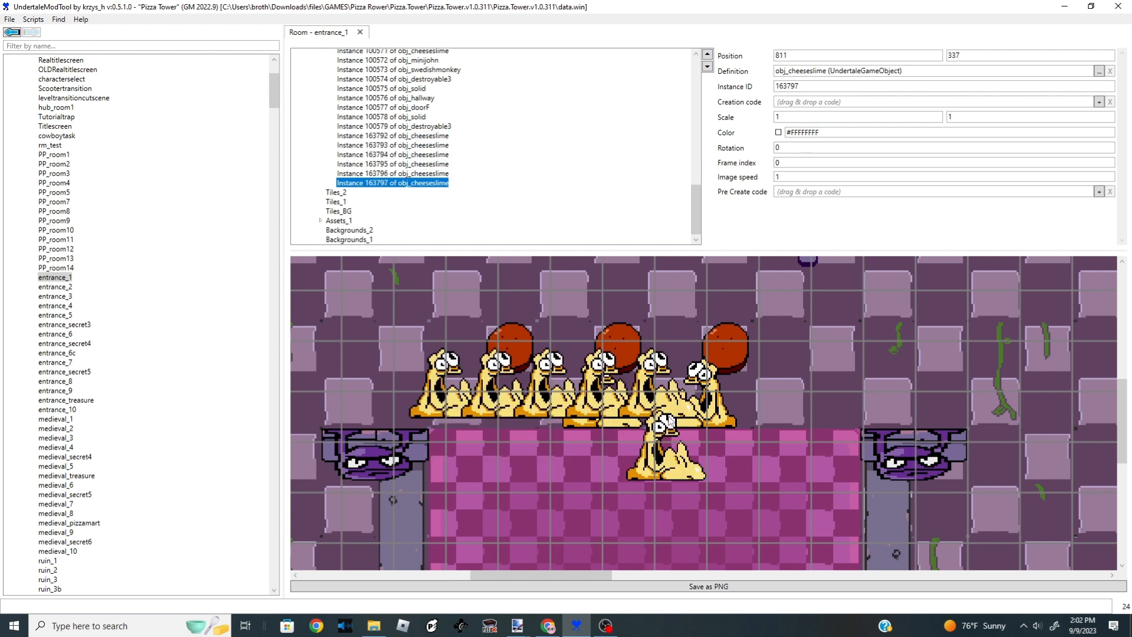
drag(675, 451, 757, 396)
key(ctrl+v)
key(ctrl+v)
drag(747, 434, 804, 396)
- Move a mushroom collectible down to the floor beside the brick blocks near the entrance
scroll(804, 396, down, 13)
scroll(567, 377, down, 3)
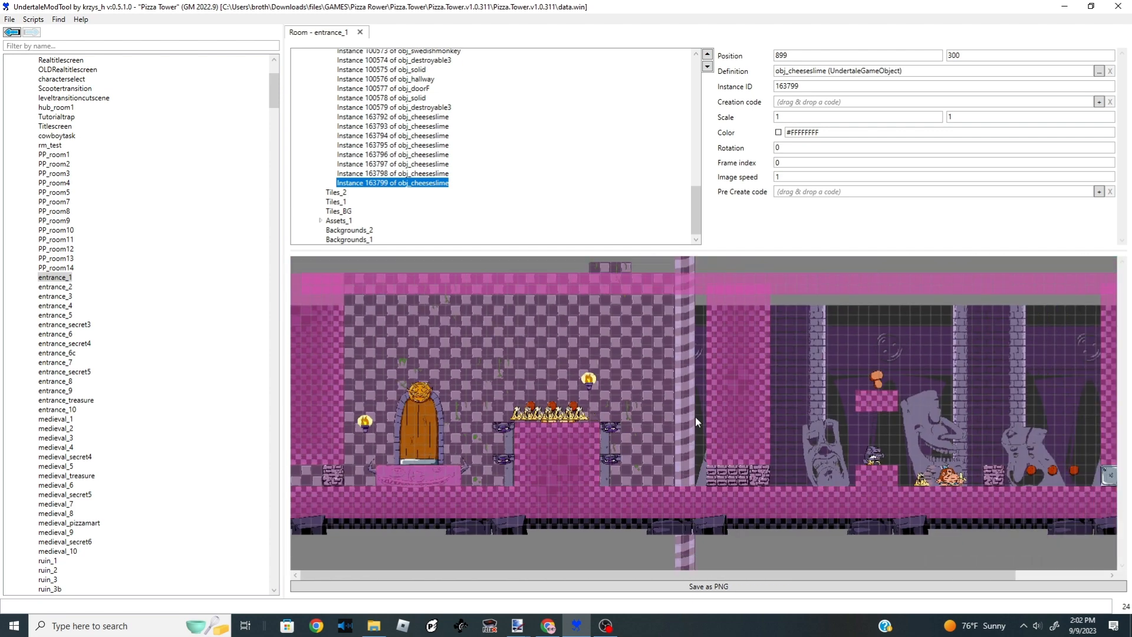
scroll(695, 416, down, 3)
scroll(688, 440, up, 8)
click(614, 475)
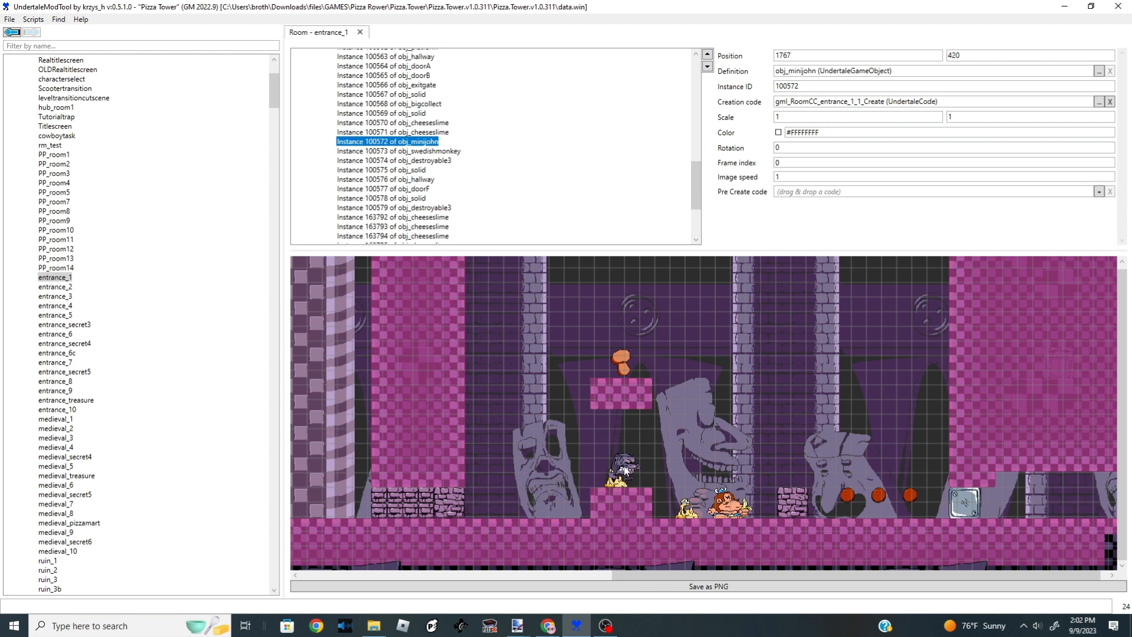
scroll(669, 457, down, 3)
scroll(843, 516, up, 4)
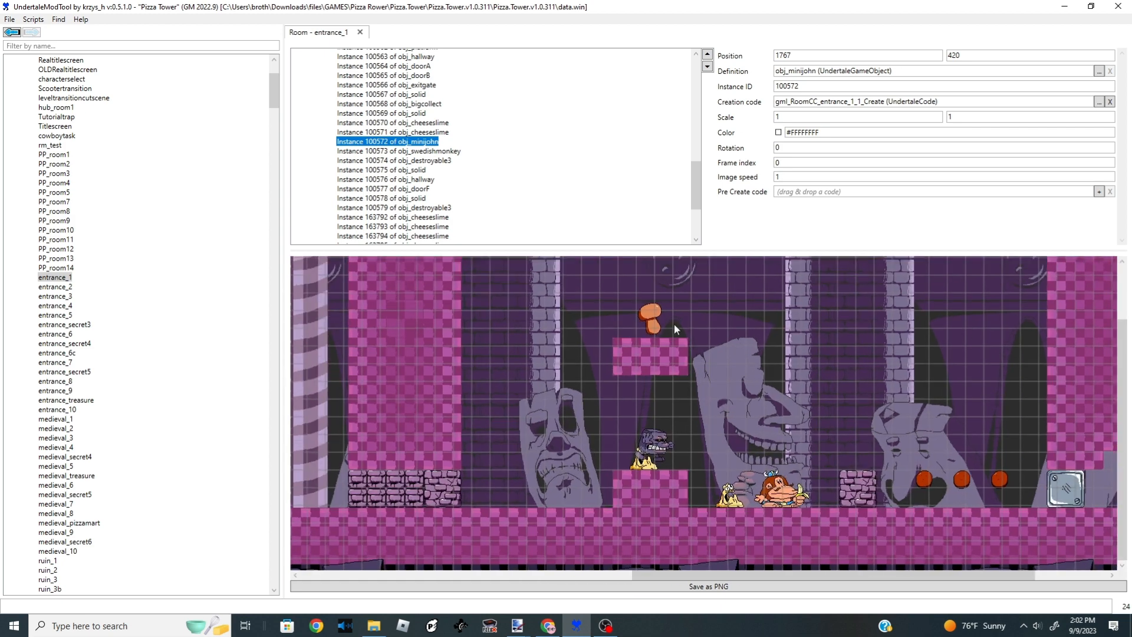
scroll(674, 323, down, 2)
scroll(592, 324, up, 4)
scroll(593, 326, up, 2)
drag(730, 385, 588, 455)
scroll(588, 455, down, 3)
scroll(588, 455, down, 2)
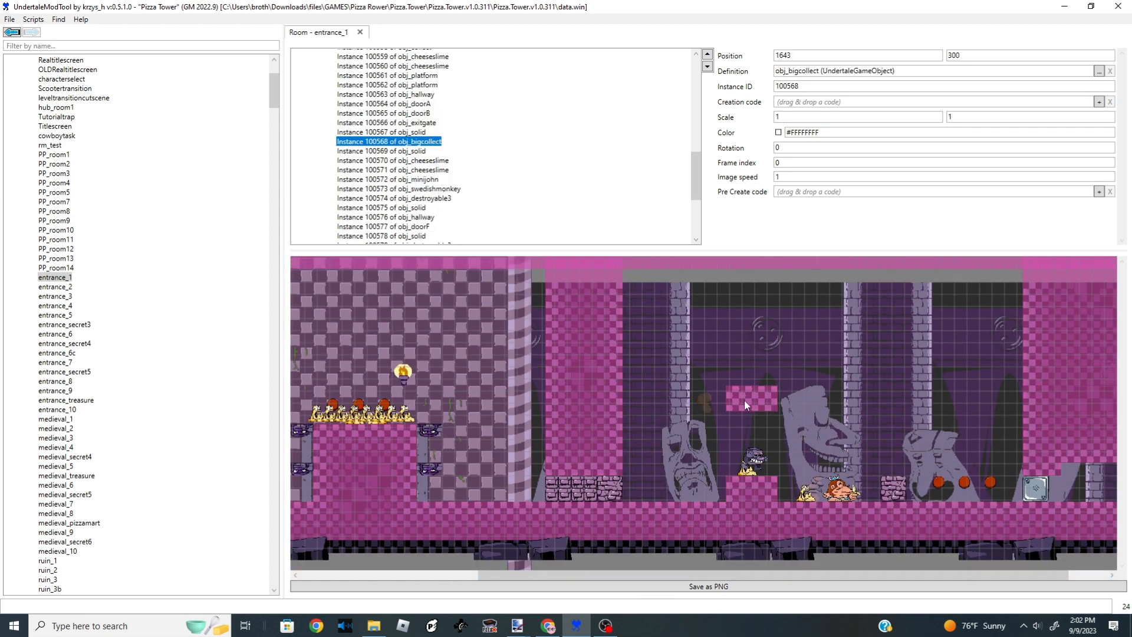
scroll(493, 490, up, 3)
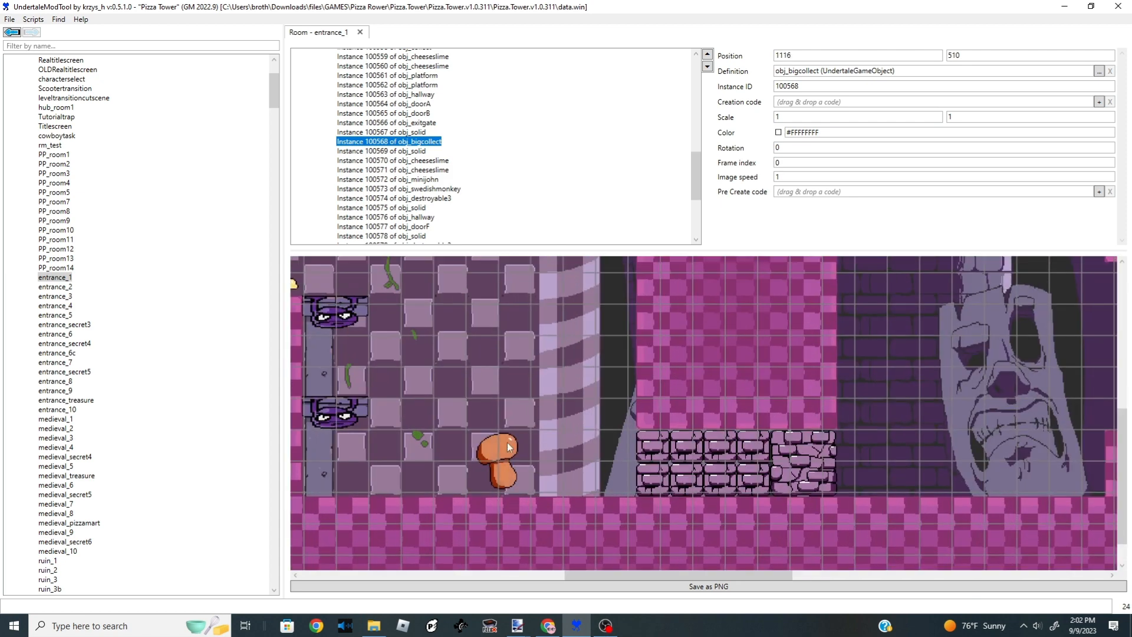
- Add a row of pasted mushroom collectibles along the floor next to the first one
click(518, 450)
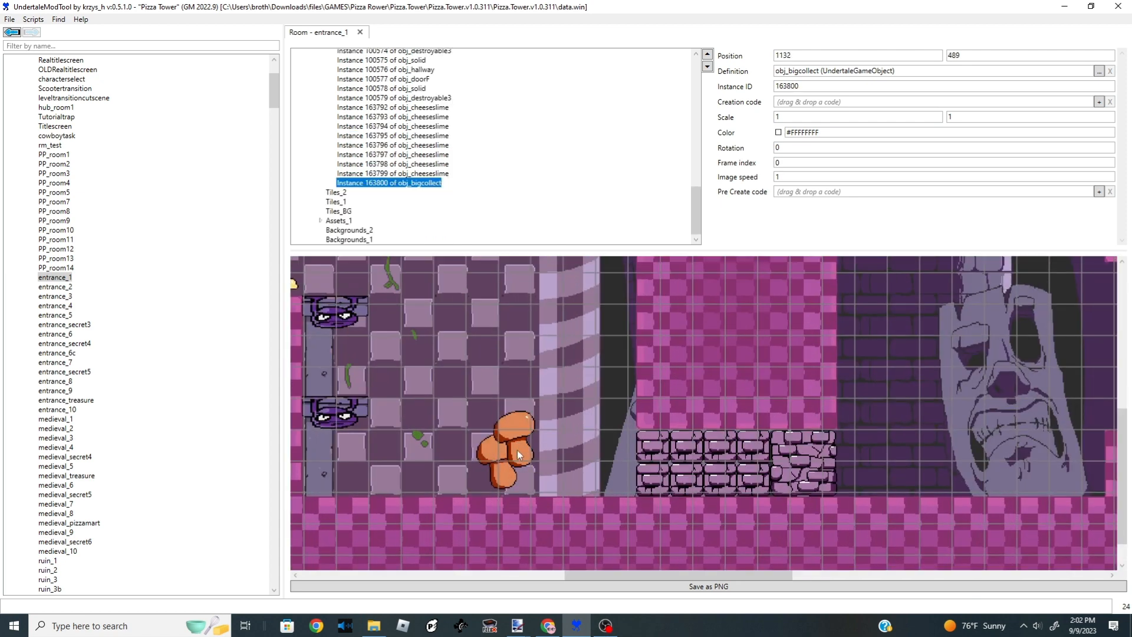
click(551, 462)
click(475, 465)
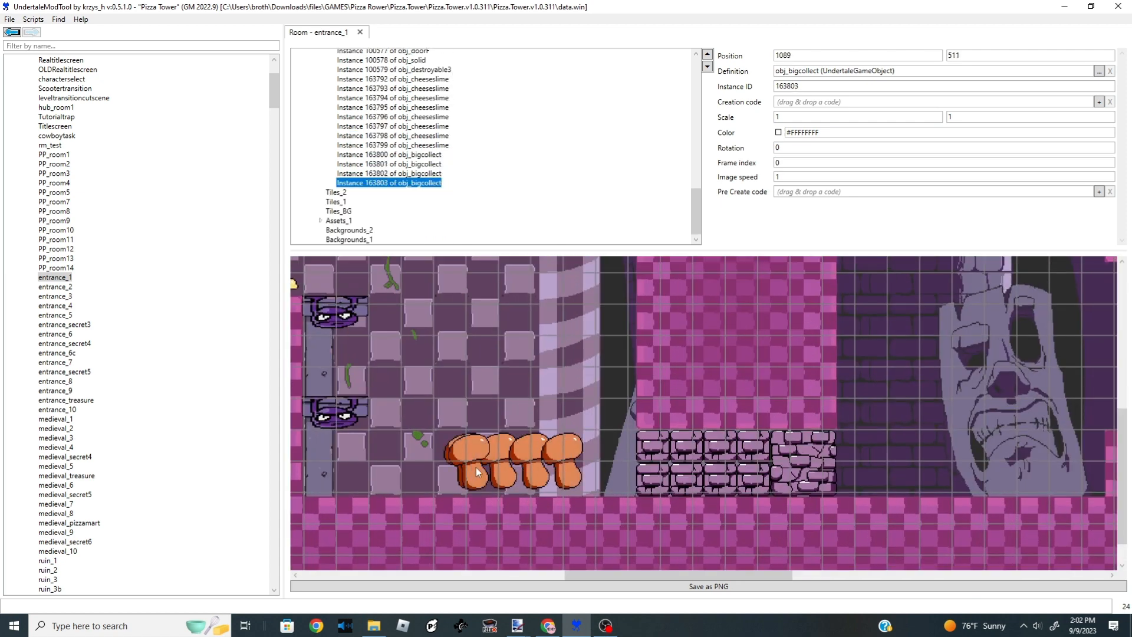
click(436, 461)
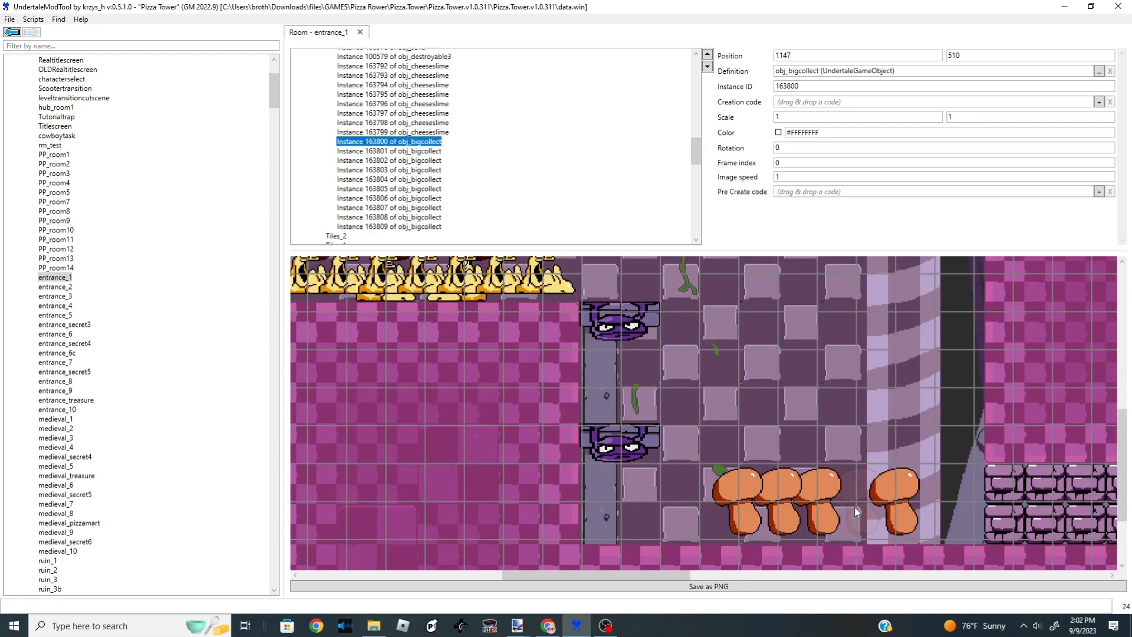
click(854, 512)
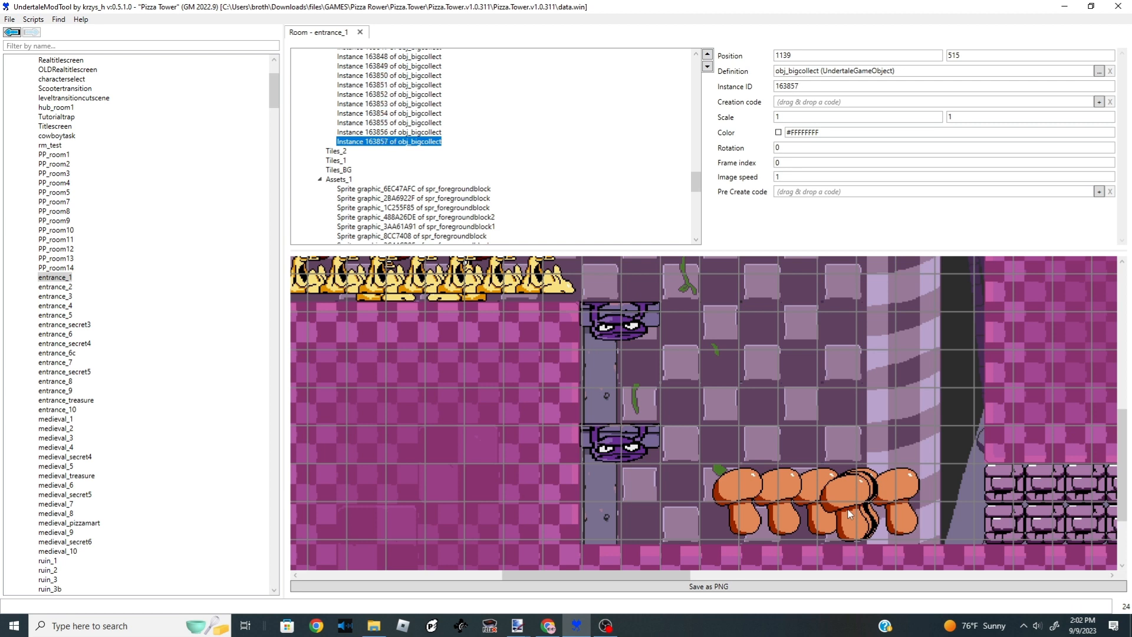
key(ctrl+v)
key(ctrl+v)
scroll(737, 466, down, 9)
scroll(555, 373, up, 12)
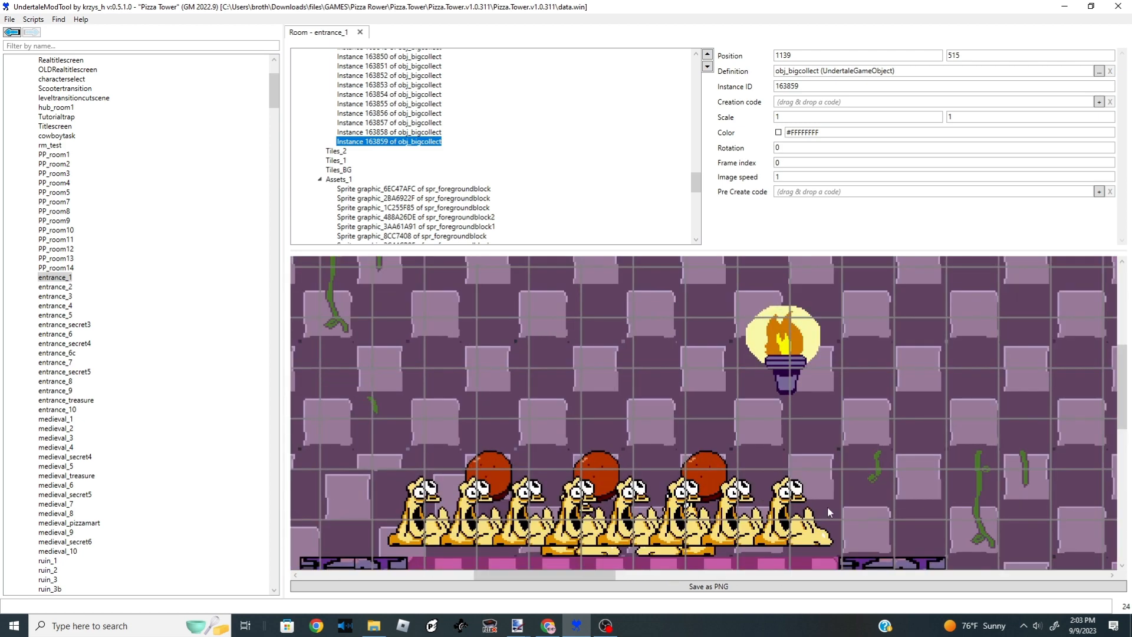
- Paste two more cheese slimes at the end of the row on the platform
click(826, 507)
scroll(801, 512, down, 1)
key(ctrl+v)
scroll(802, 523, down, 1)
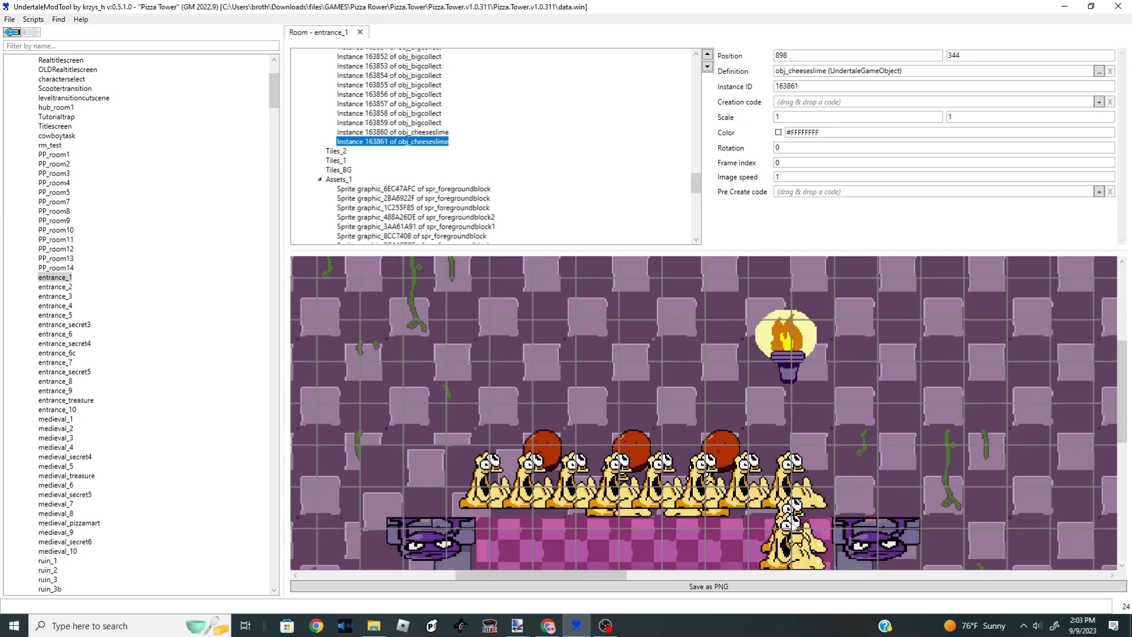
drag(779, 514, 777, 484)
scroll(741, 479, down, 8)
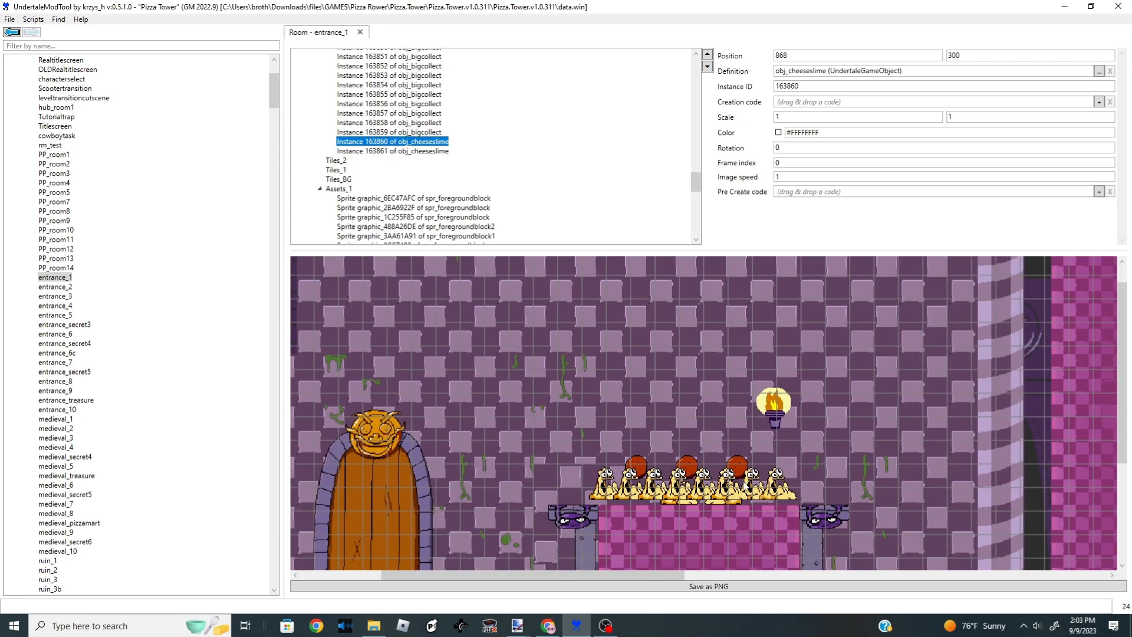
- Copy the destructible block beside the door and place a copy on top of it
scroll(439, 444, down, 2)
scroll(439, 444, up, 4)
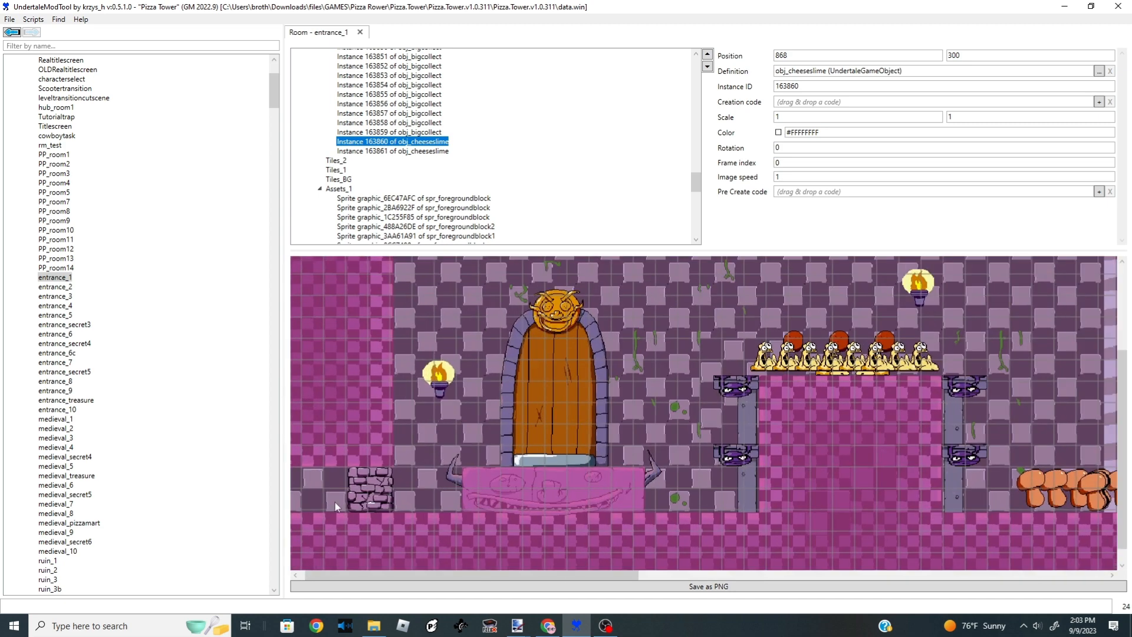
click(373, 507)
key(ctrl+c)
key(ctrl+v)
drag(418, 527, 423, 483)
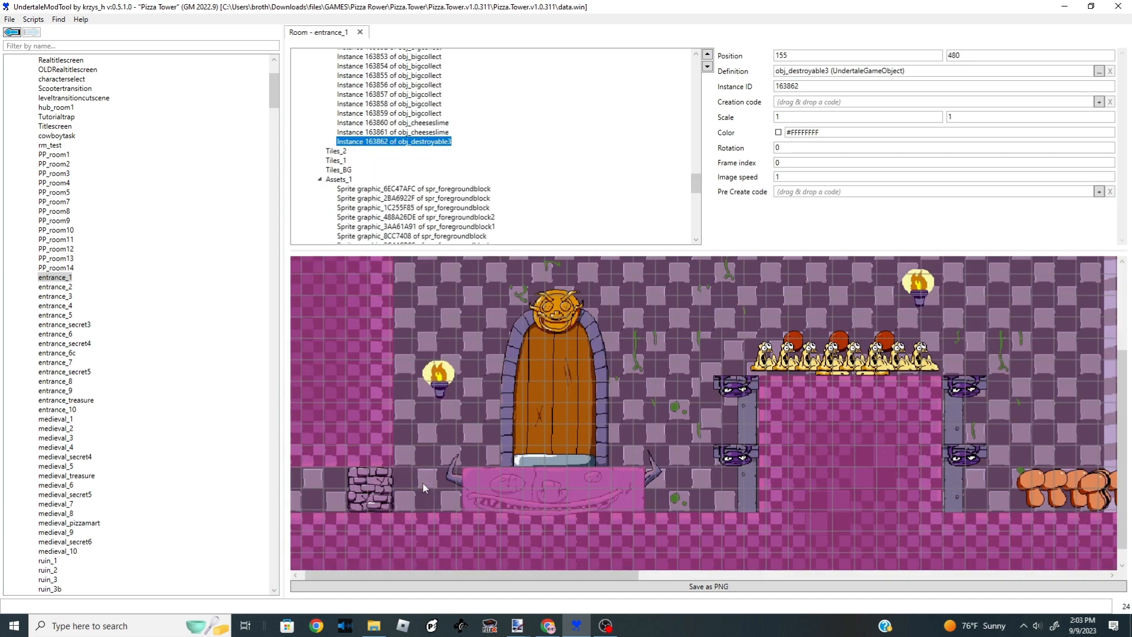
- Paste more destructible blocks, stacking them beside the door and further along the room
key(ctrl+v)
key(ctrl+v)
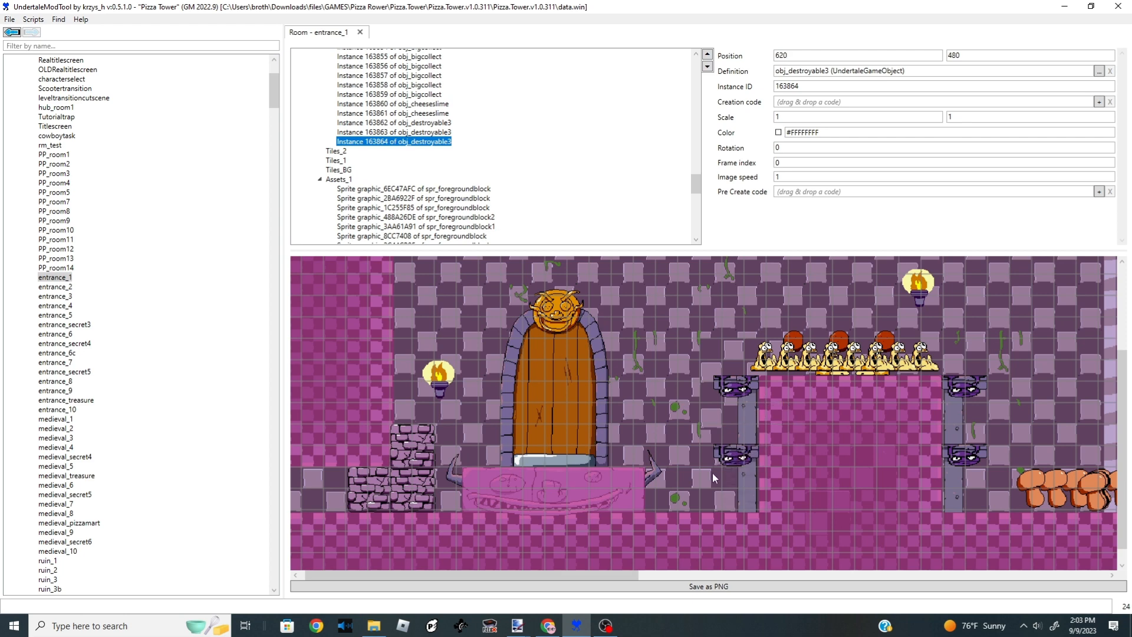
drag(703, 483, 708, 480)
key(ctrl+v)
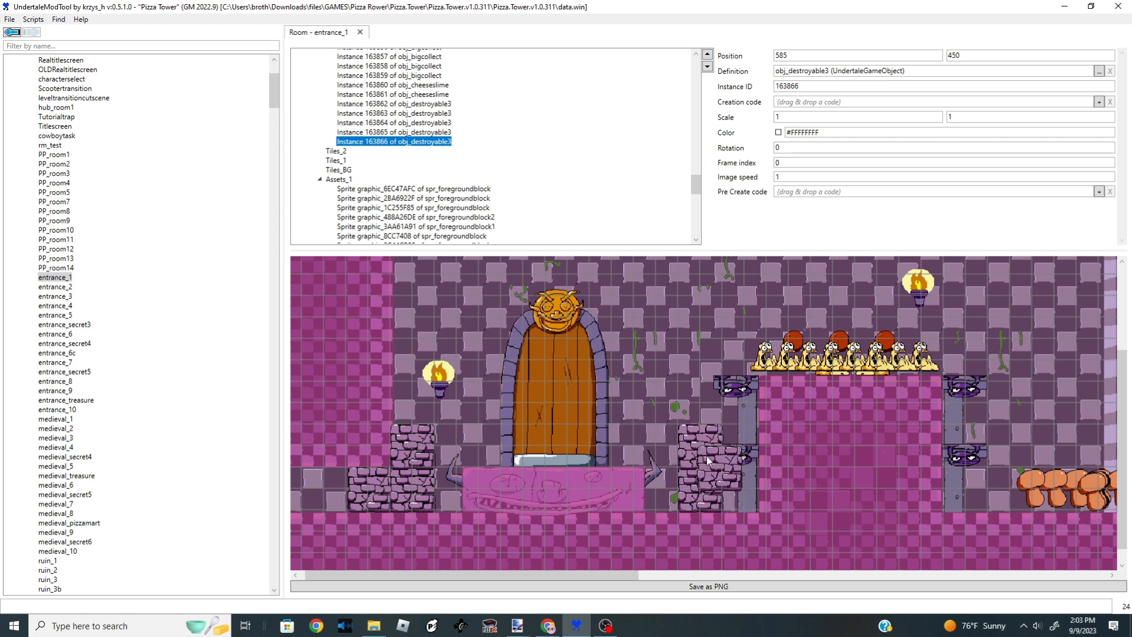
key(ctrl+v)
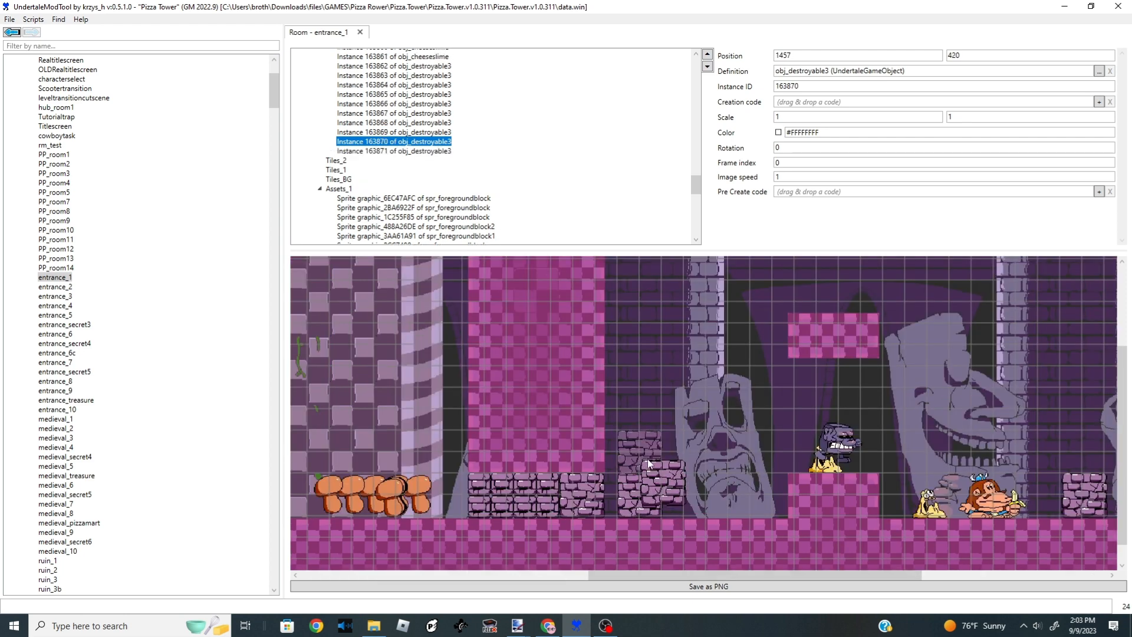
drag(663, 475, 648, 414)
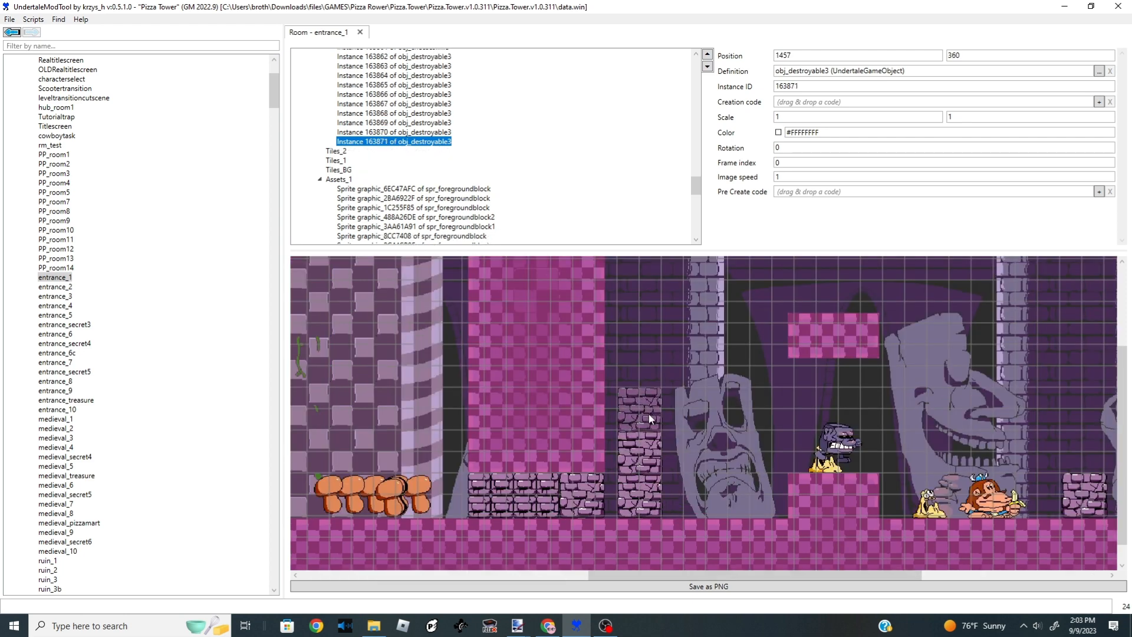
- Browse other level rooms such as the dungeon, freezer and war rooms in the room list
scroll(663, 427, down, 1)
scroll(144, 348, down, 13)
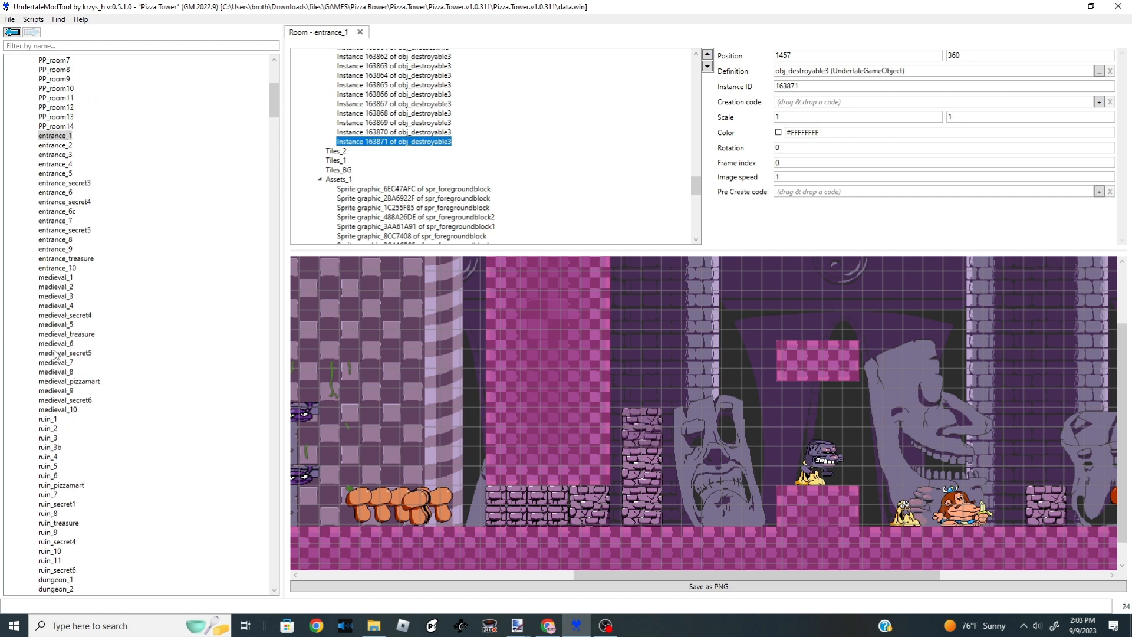
click(56, 372)
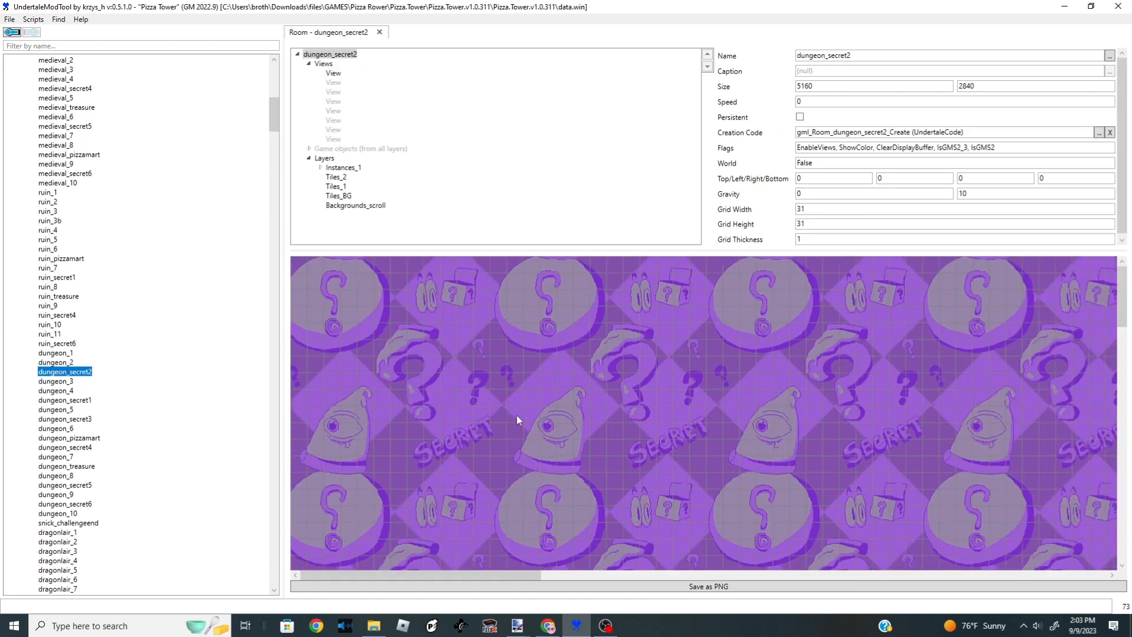
scroll(70, 401, down, 4)
click(70, 400)
scroll(70, 400, down, 1)
scroll(118, 354, down, 12)
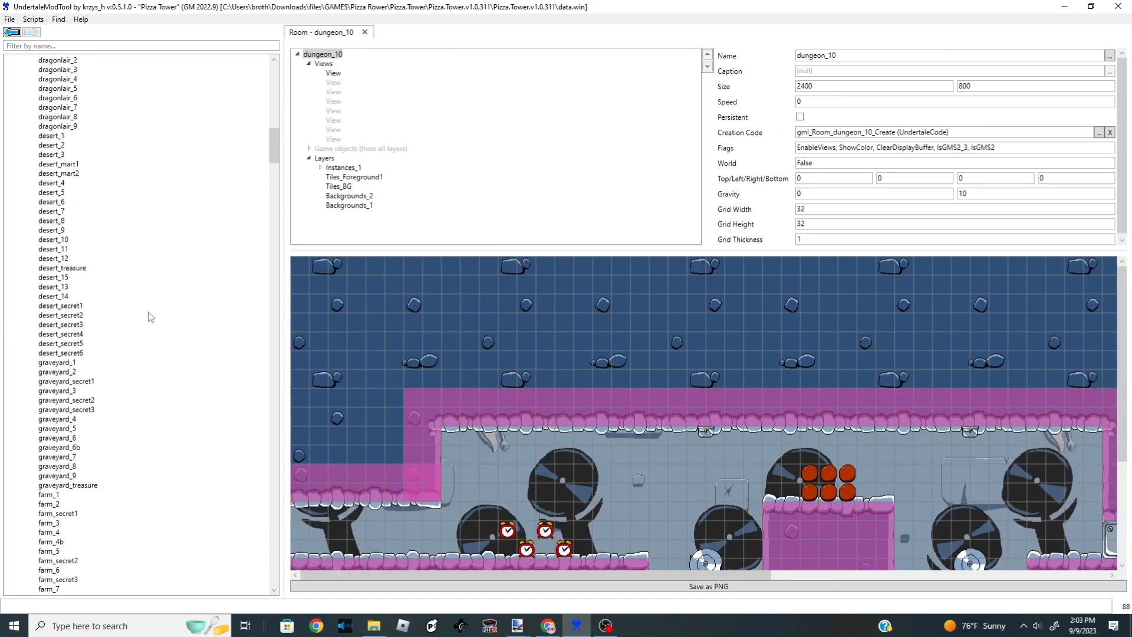
drag(271, 137, 257, 333)
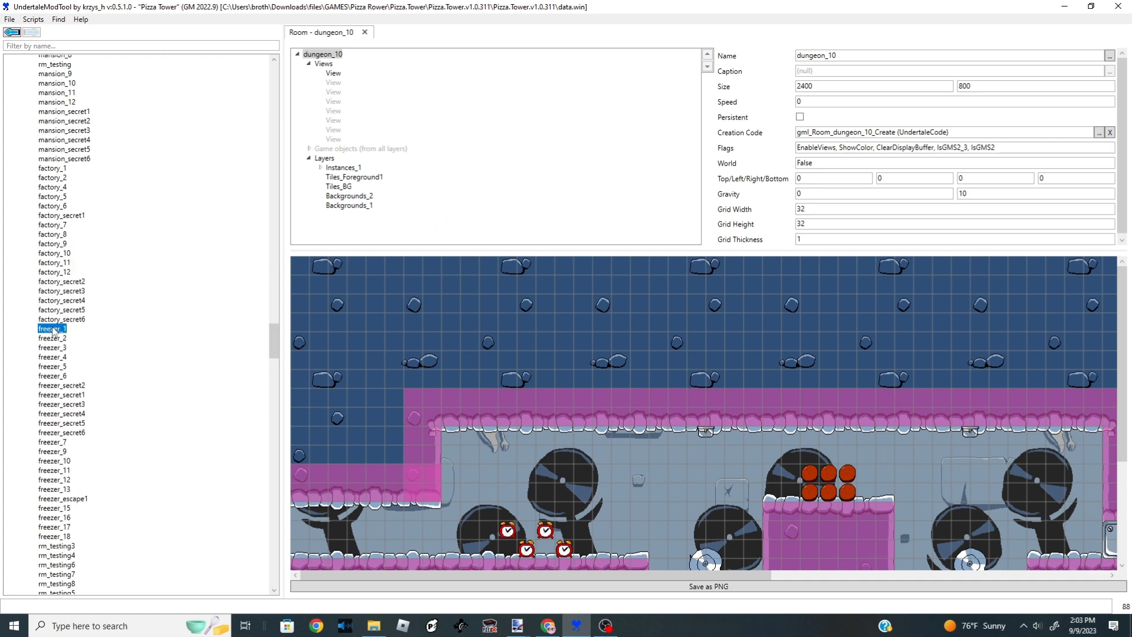
scroll(568, 414, right, 5)
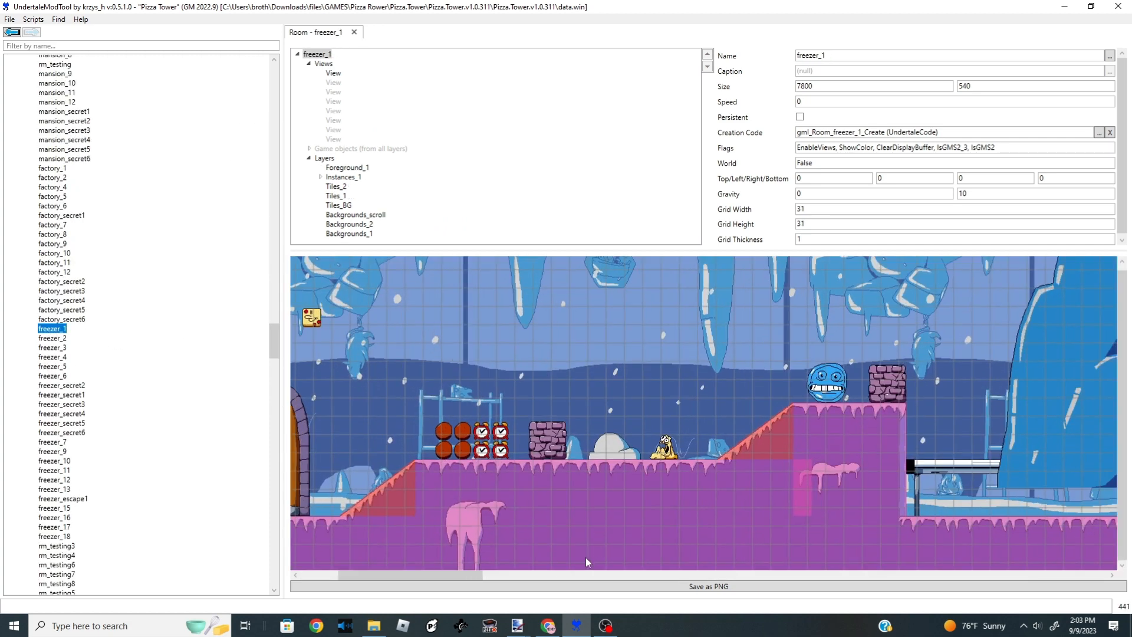
drag(474, 575, 605, 577)
drag(678, 586, 1001, 589)
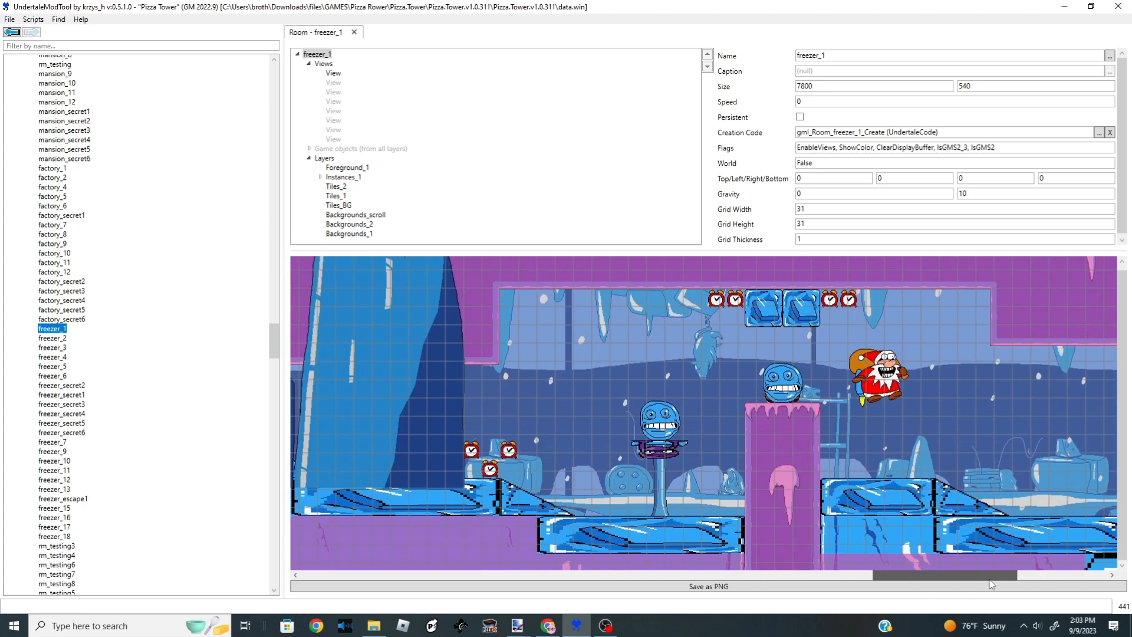
scroll(78, 342, down, 11)
drag(273, 360, 265, 585)
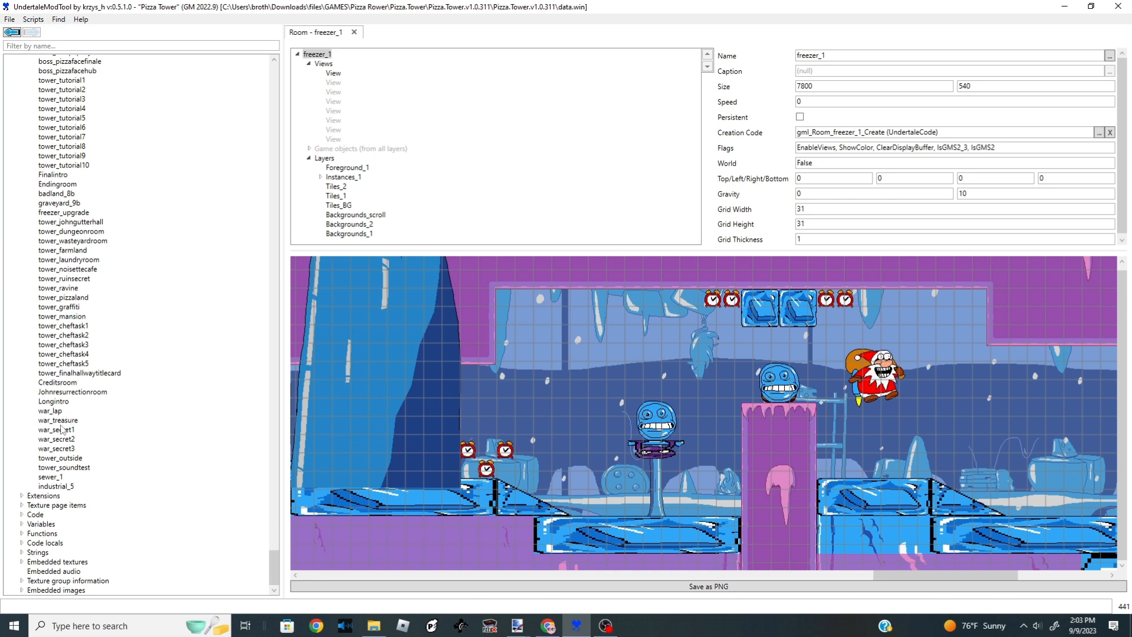
scroll(64, 353, up, 14)
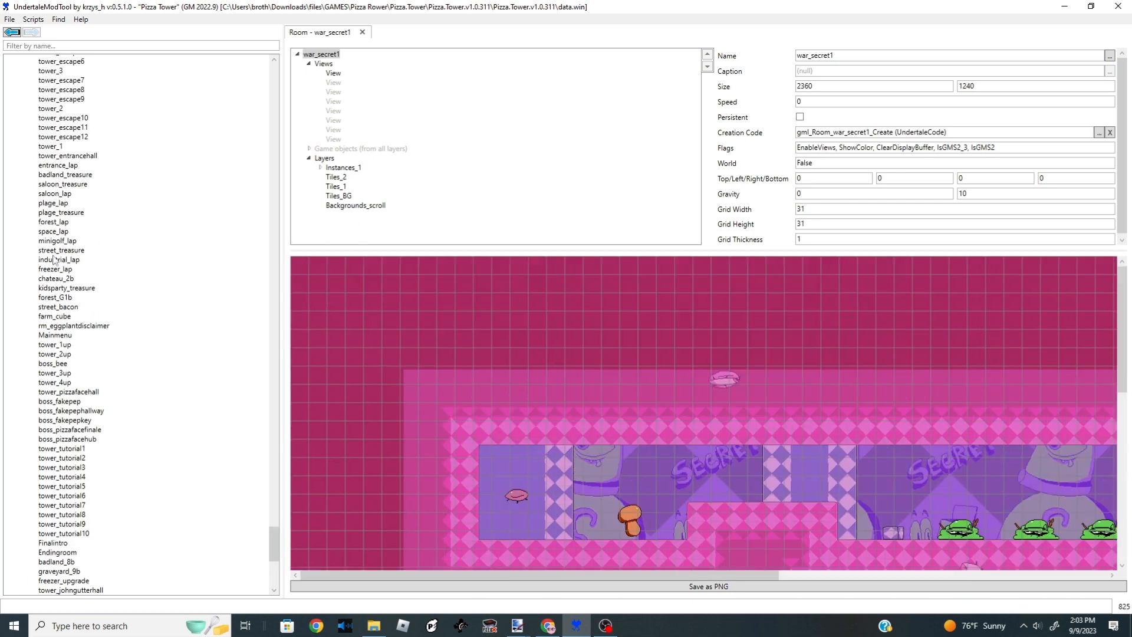
scroll(66, 299, up, 20)
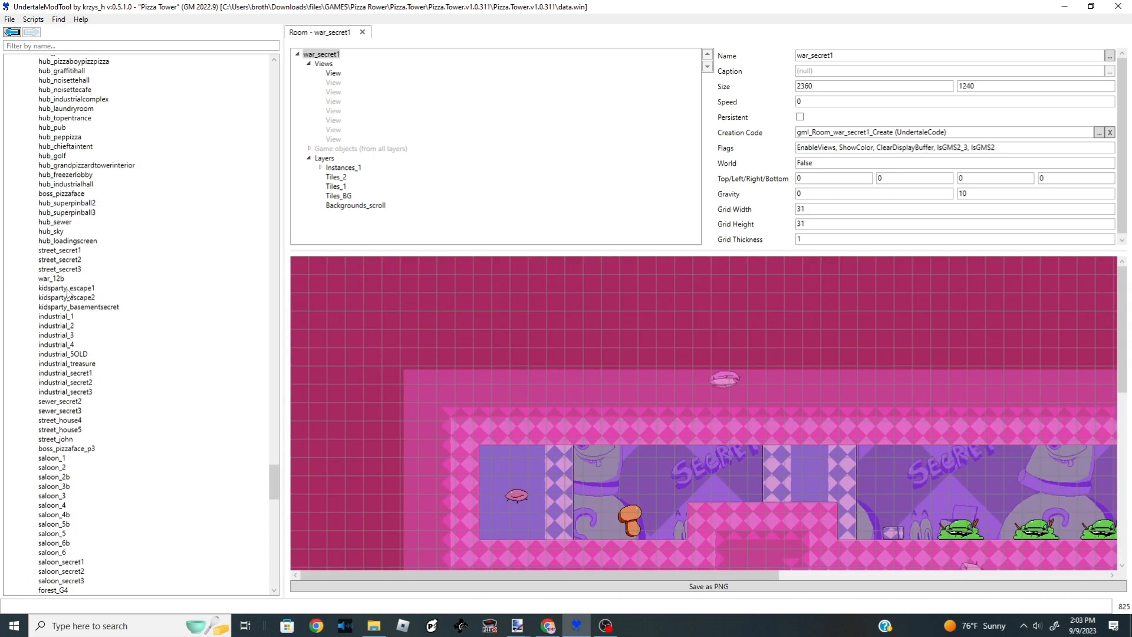
scroll(71, 385, up, 20)
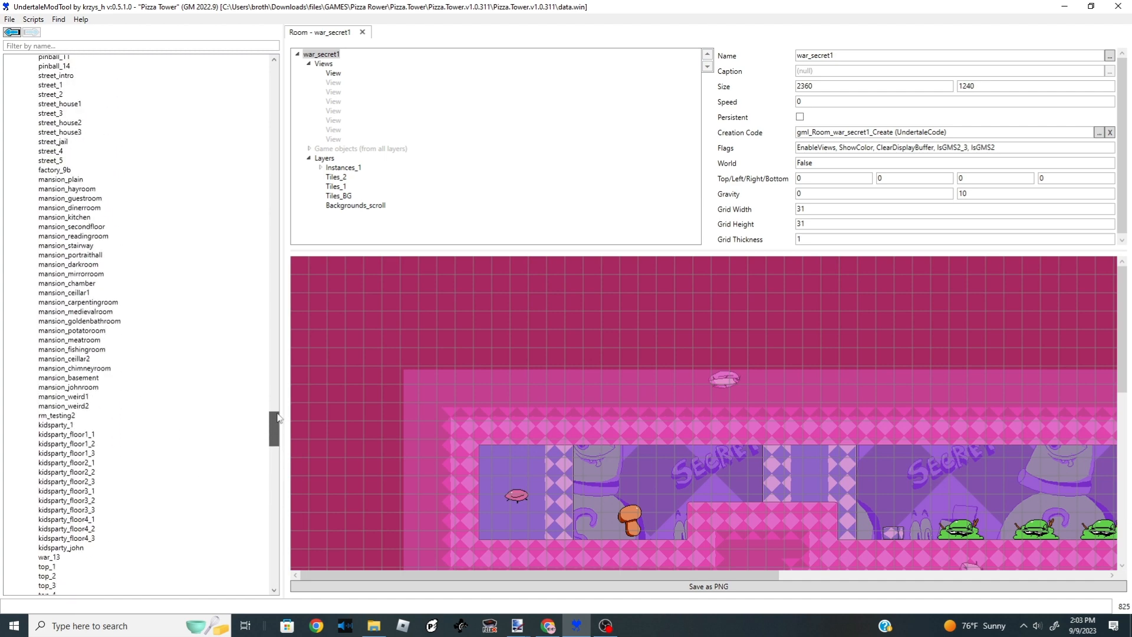
scroll(65, 406, down, 3)
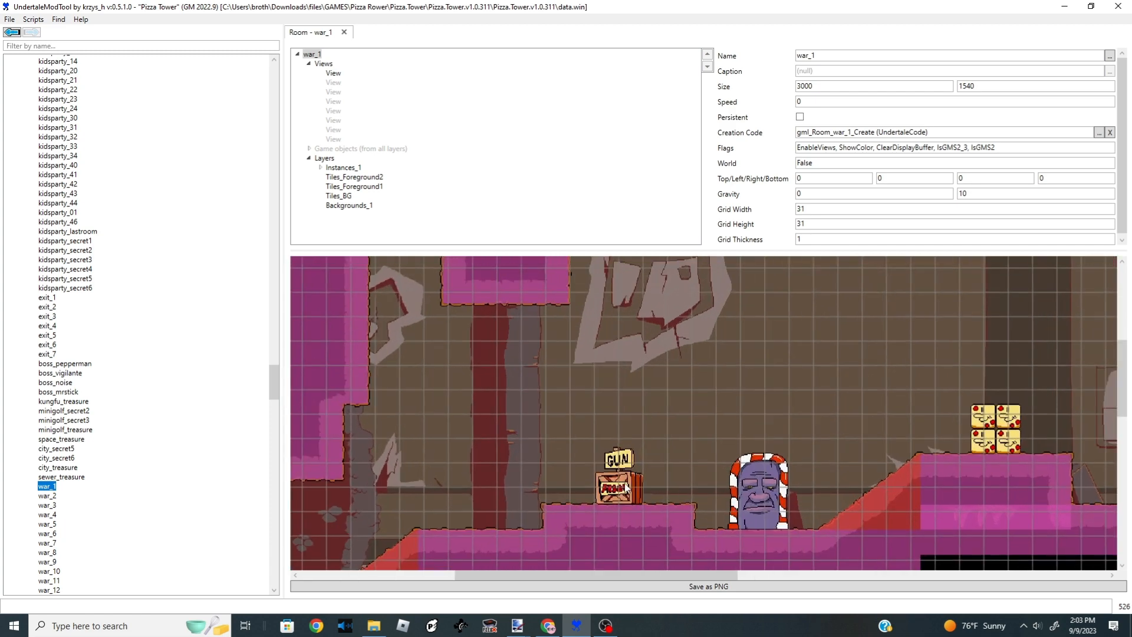
- Copy the shotgun block from war_1 and paste it into entrance_1, placing it on the stone pillar left of the door
click(627, 492)
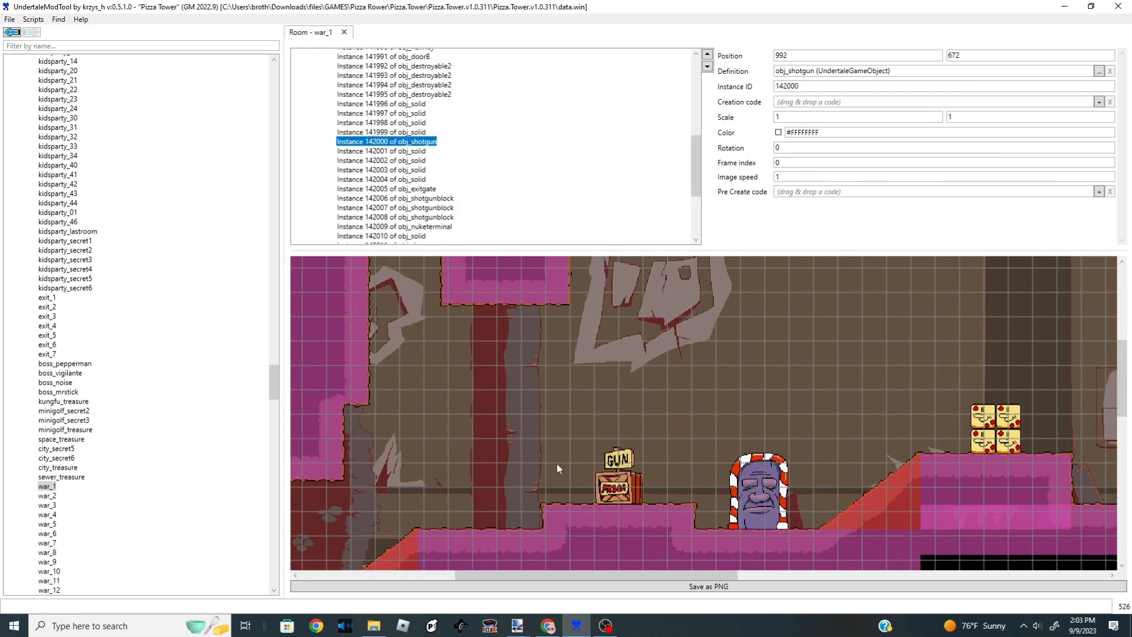
drag(276, 377, 274, 80)
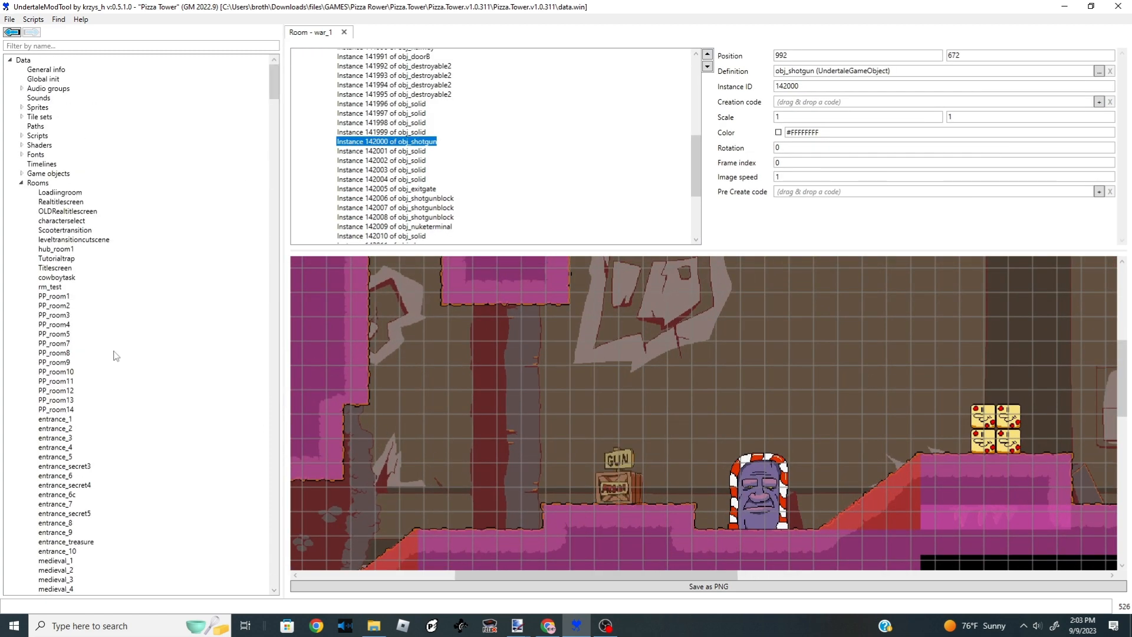
click(55, 418)
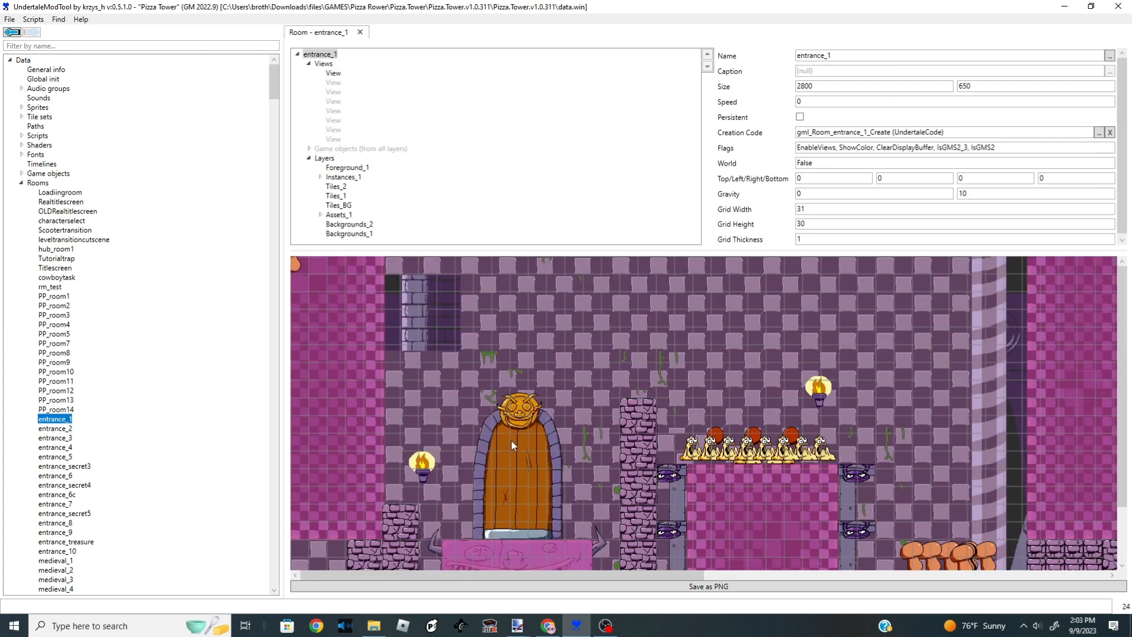
click(477, 468)
click(588, 353)
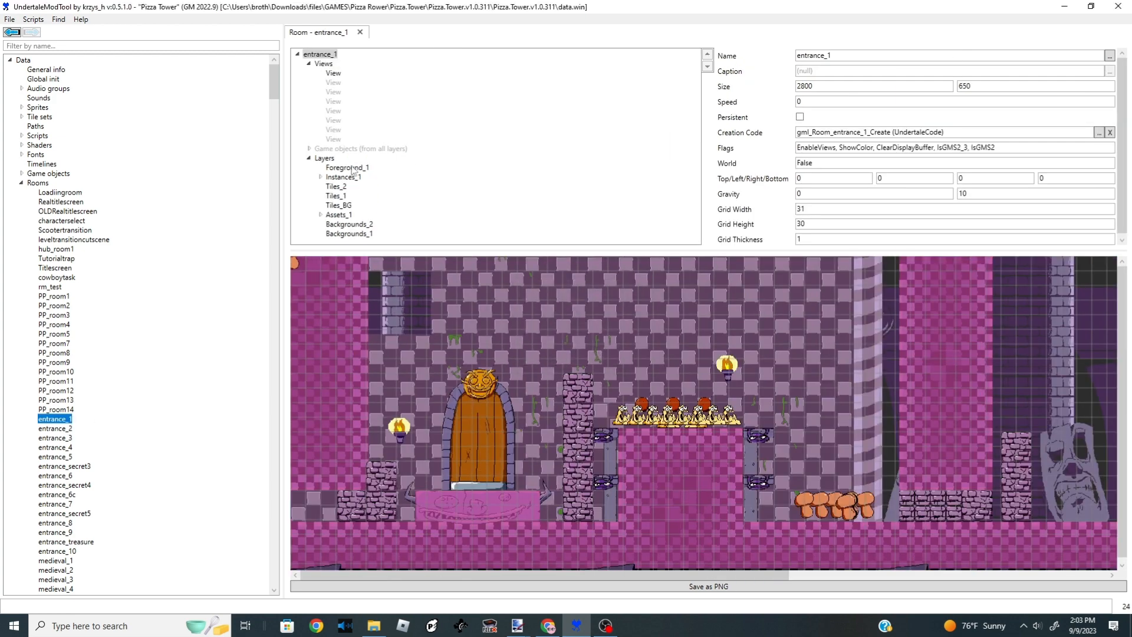
click(321, 177)
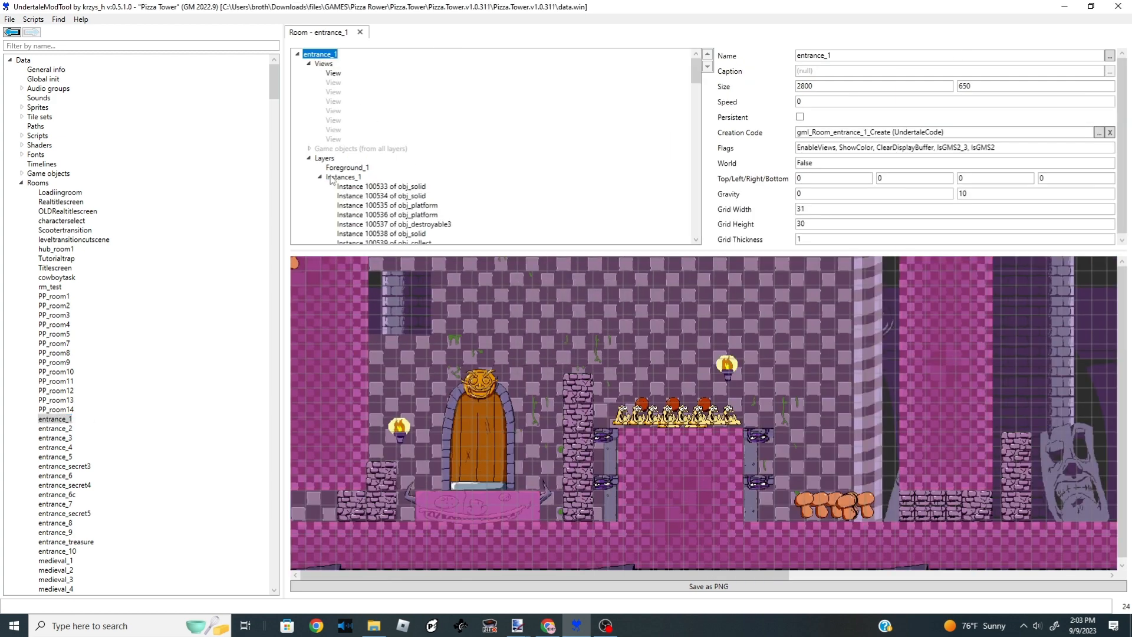
click(343, 176)
drag(696, 64, 697, 130)
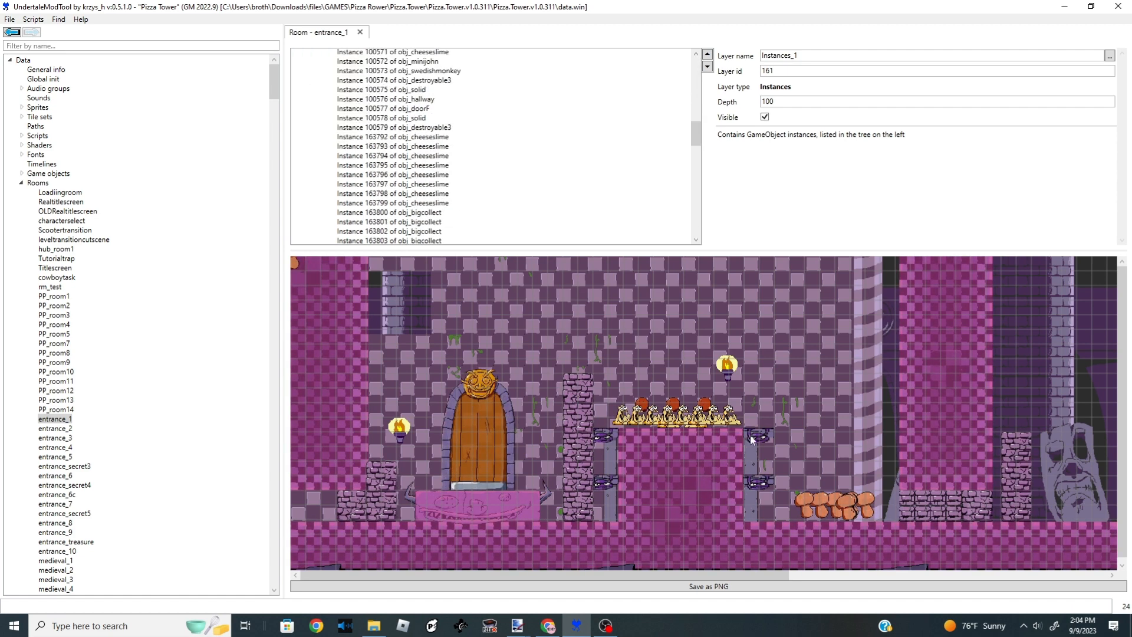
key(ctrl+v)
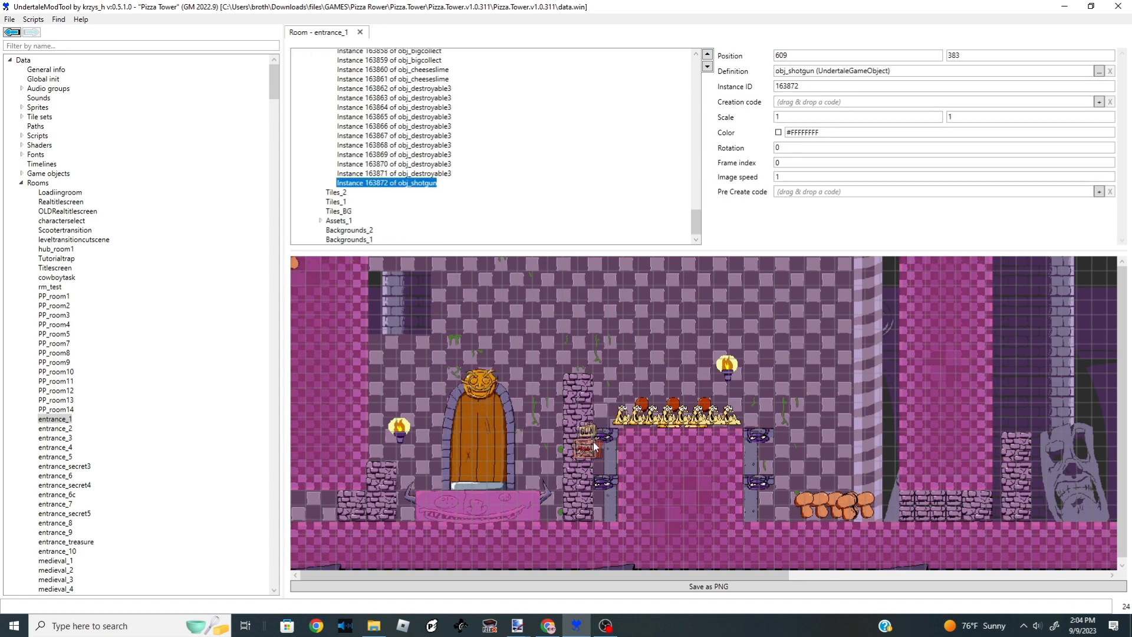
drag(593, 441, 390, 454)
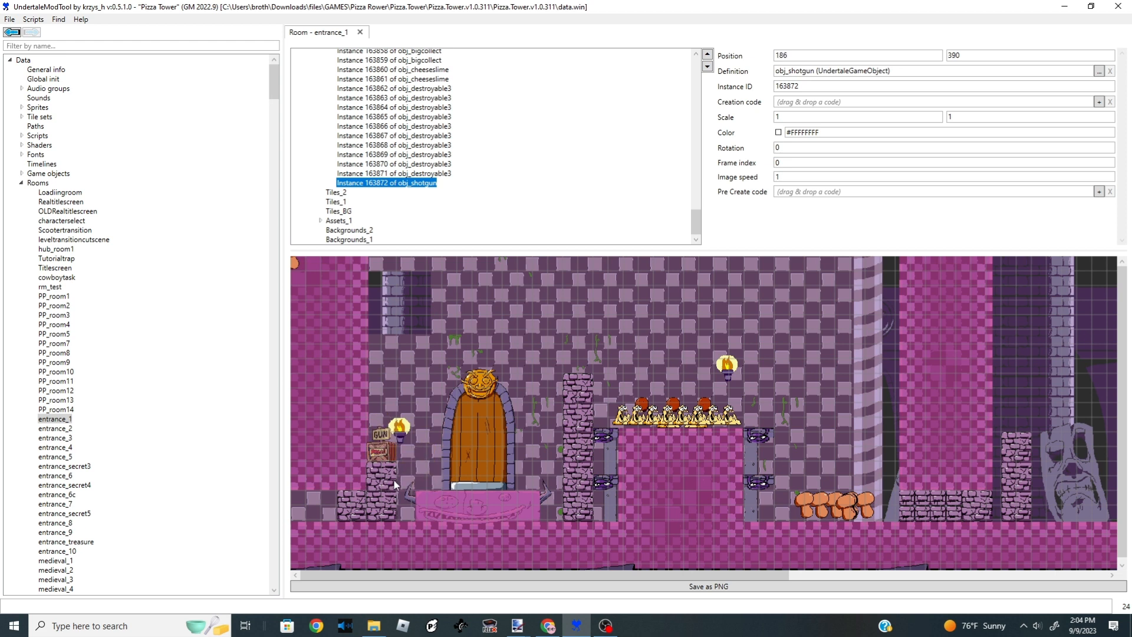
- Scroll through the entrance_1 and entrance_2 rooms to examine their layouts and objects
scroll(871, 454, right, 5)
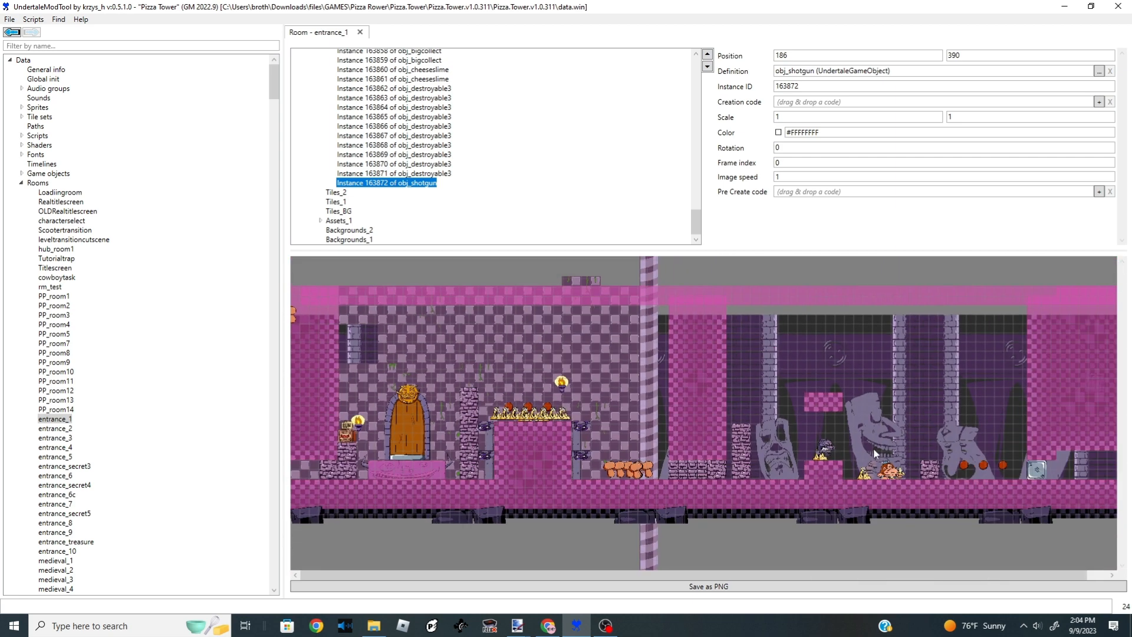
drag(585, 575, 759, 587)
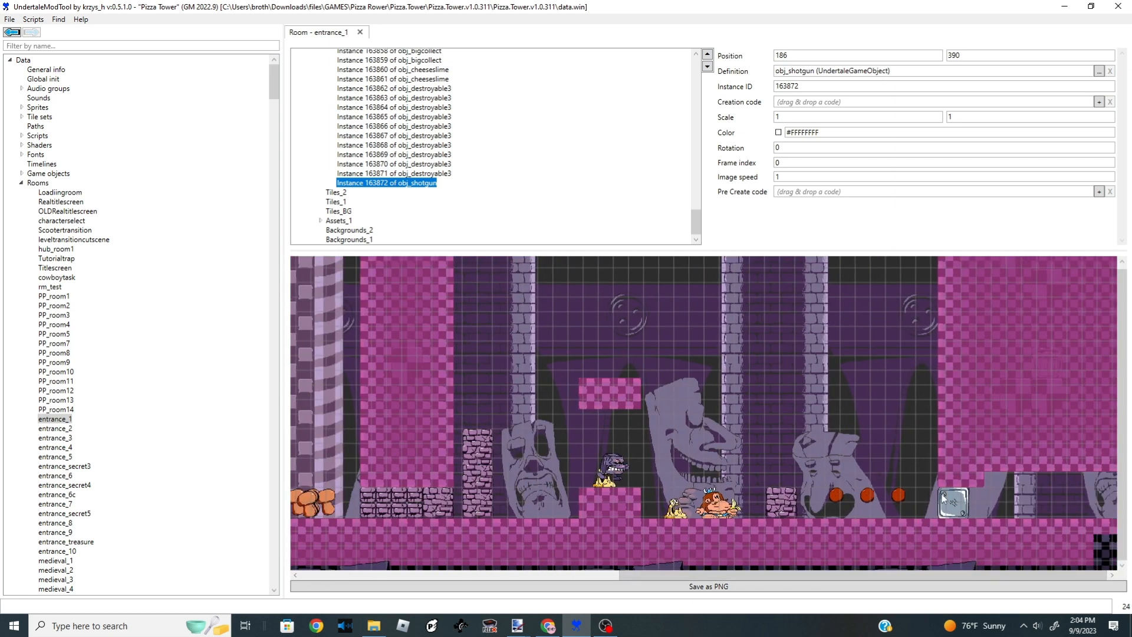
click(950, 502)
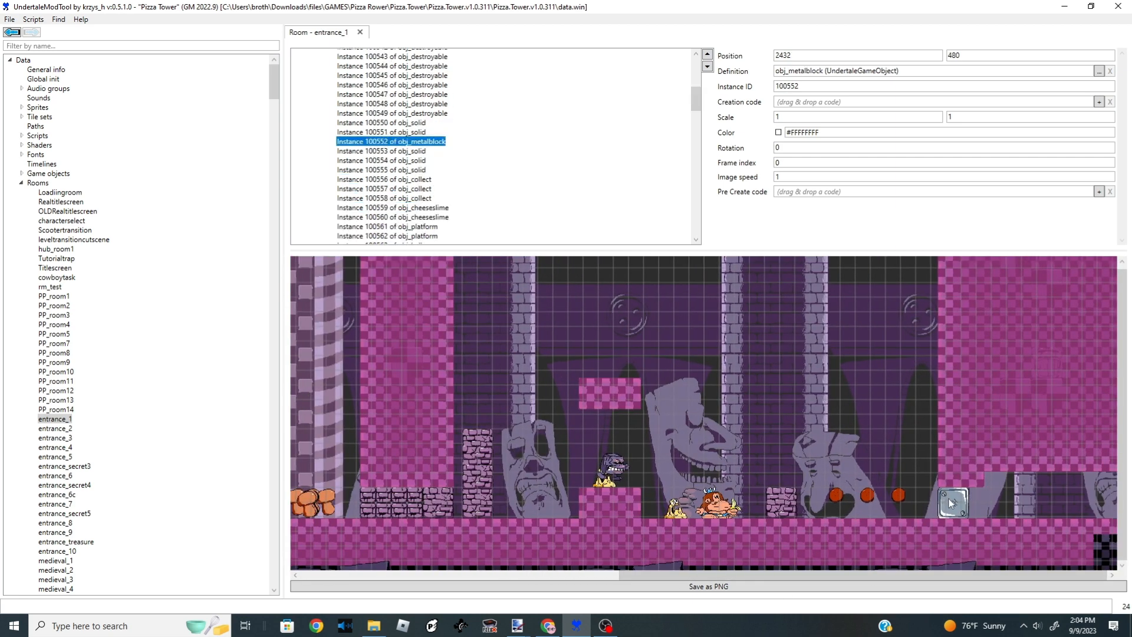
click(52, 428)
scroll(547, 502, down, 3)
scroll(557, 539, right, 3)
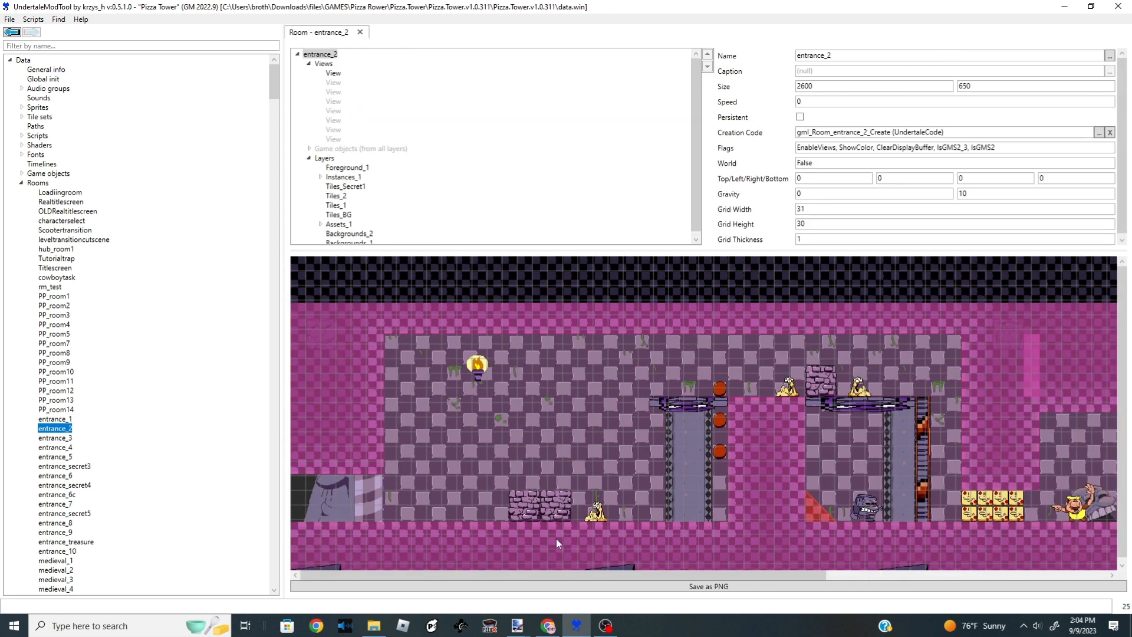
mouse_move(548, 495)
mouse_down()
mouse_move(675, 489)
mouse_move(522, 493)
mouse_move(711, 496)
mouse_move(691, 514)
mouse_move(678, 501)
mouse_move(712, 485)
mouse_up()
scroll(712, 485, down, 1)
click(726, 439)
mouse_move(401, 514)
mouse_down()
mouse_move(425, 520)
mouse_move(408, 516)
mouse_up()
scroll(67, 330, down, 20)
- Copy a boiling sauce block from the dungeon_2 room and paste it onto the floor of entrance_1
click(67, 269)
key(Down)
key(Down)
key(Down)
key(Down)
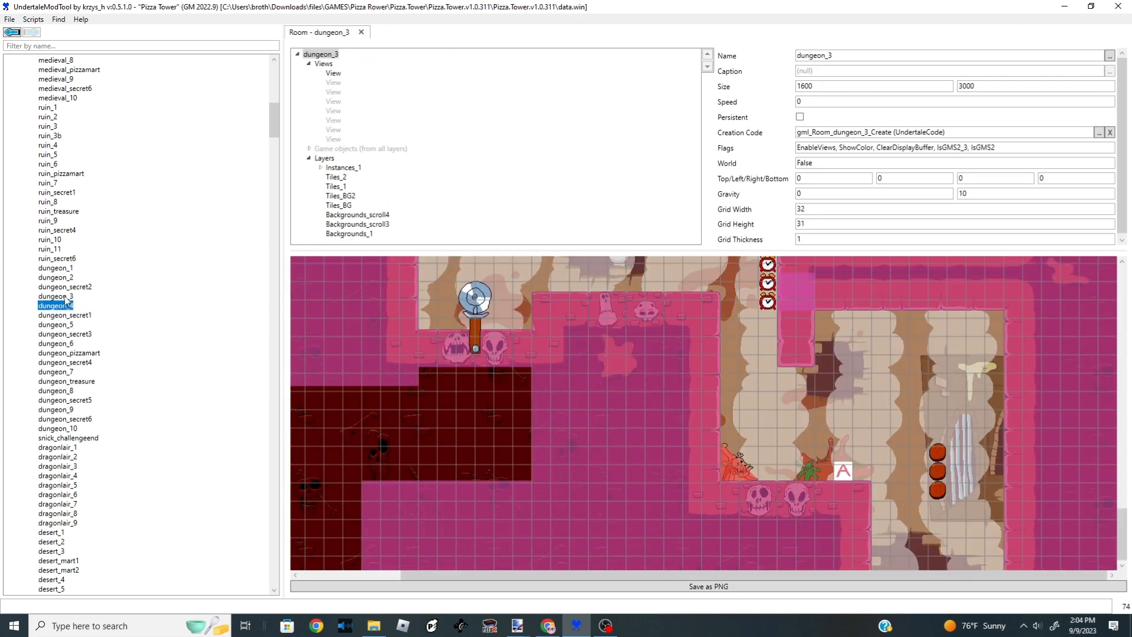
click(63, 279)
scroll(566, 409, down, 4)
scroll(613, 424, up, 5)
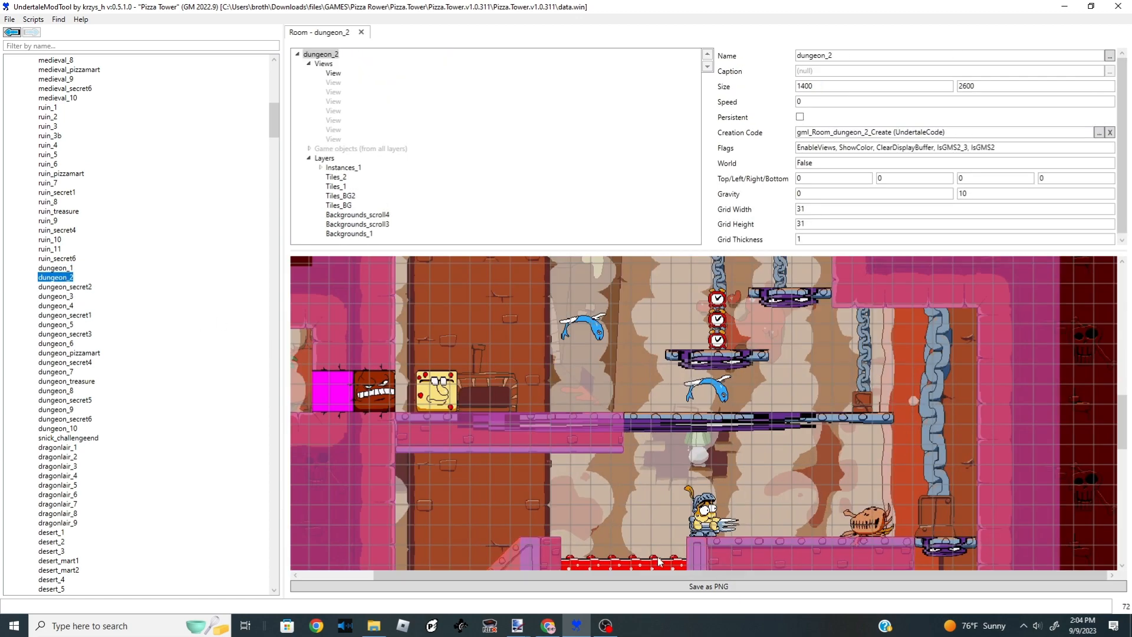
click(680, 566)
scroll(60, 285, up, 16)
scroll(60, 289, down, 1)
click(56, 248)
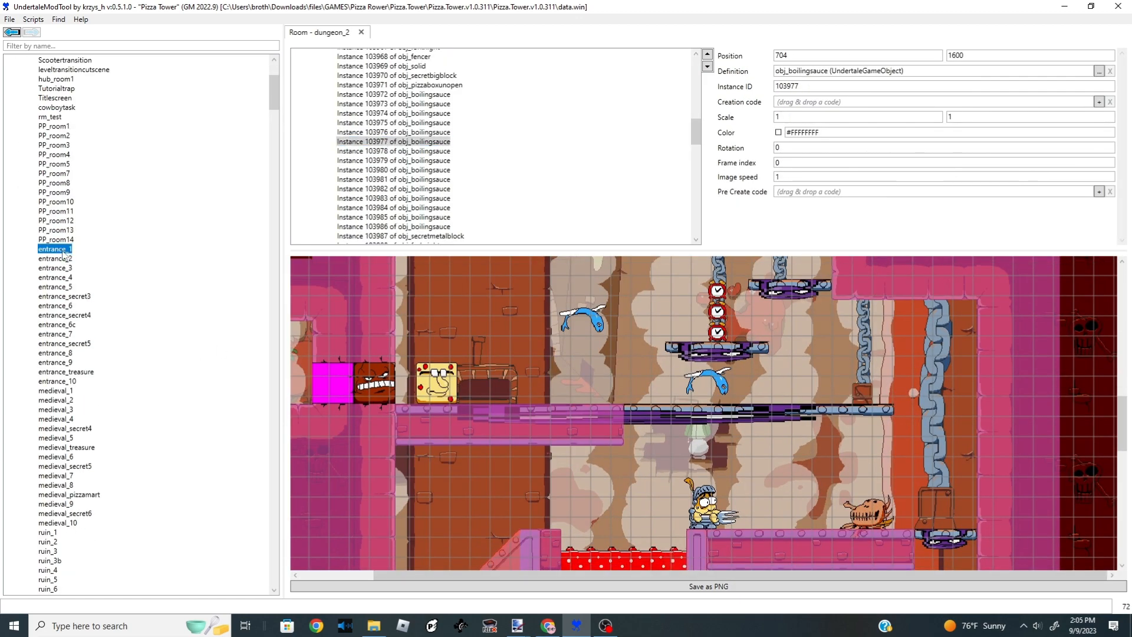
drag(299, 266, 758, 404)
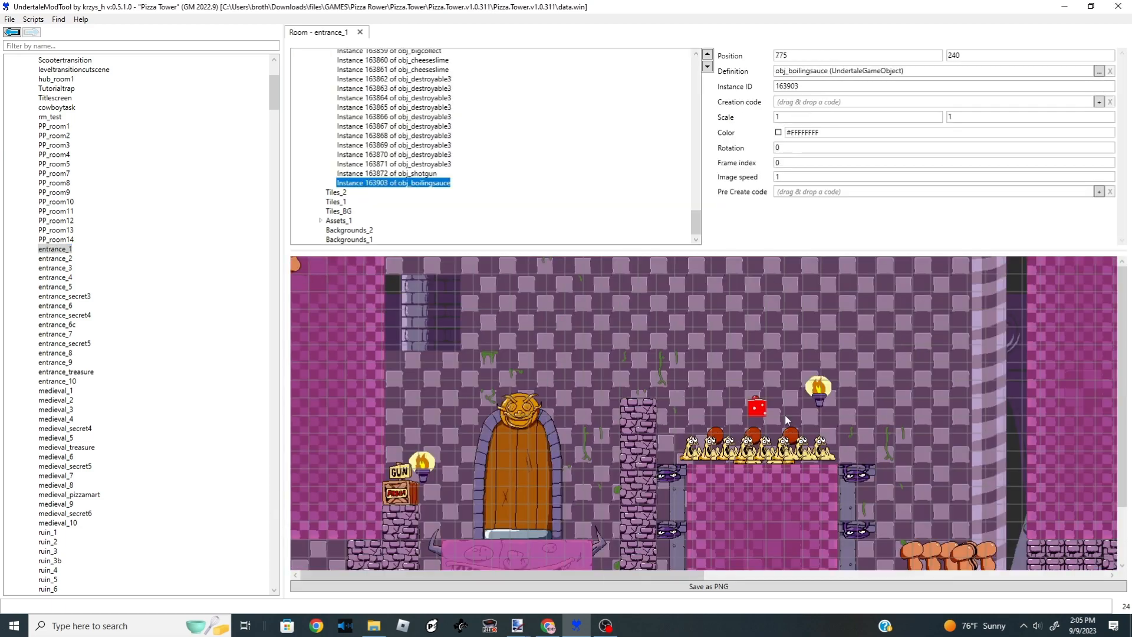
- Paste more boiling sauce blocks in a row along the floor of entrance_1
scroll(625, 409, down, 6)
scroll(625, 409, up, 6)
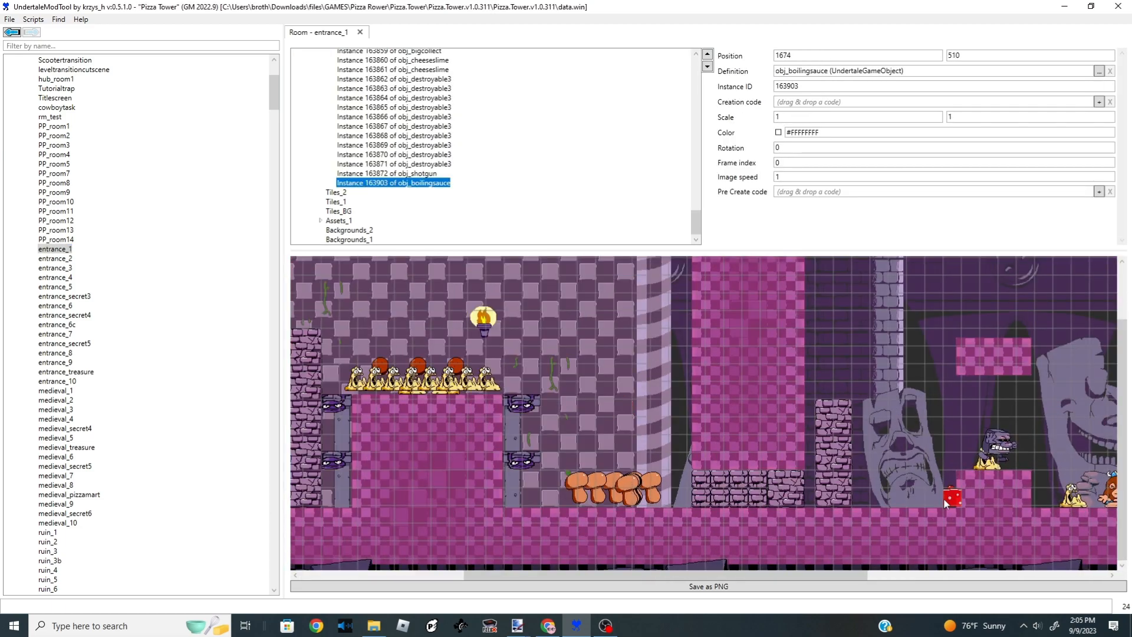
drag(625, 409, 918, 498)
key(ctrl+v)
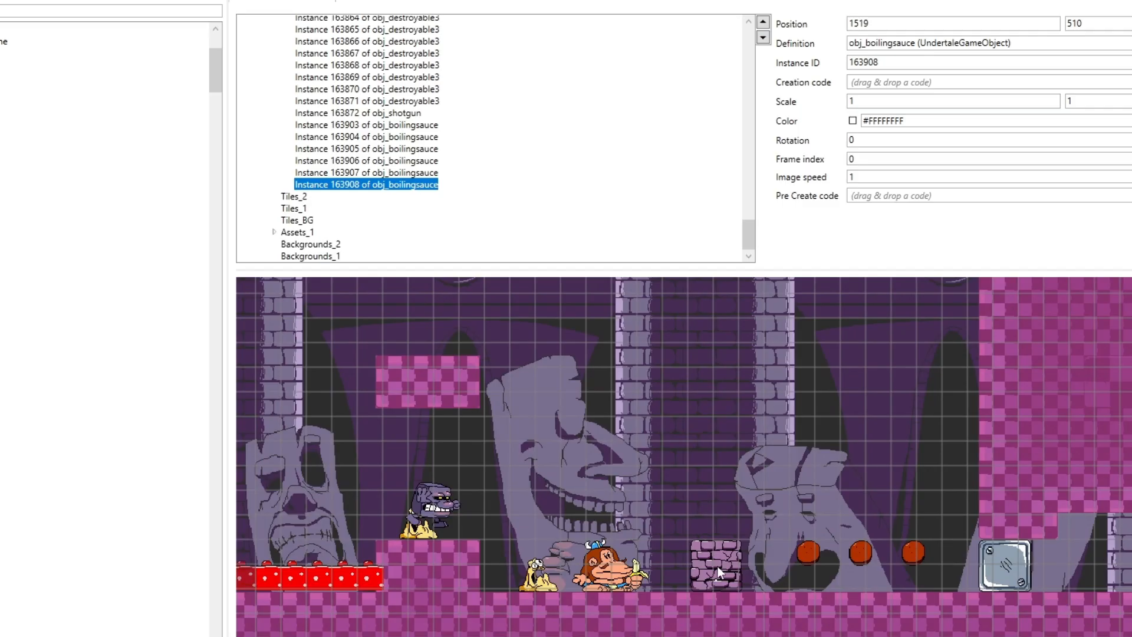
- Save the modified data.win, replacing the existing file
scroll(838, 548, down, 8)
scroll(263, 475, up, 5)
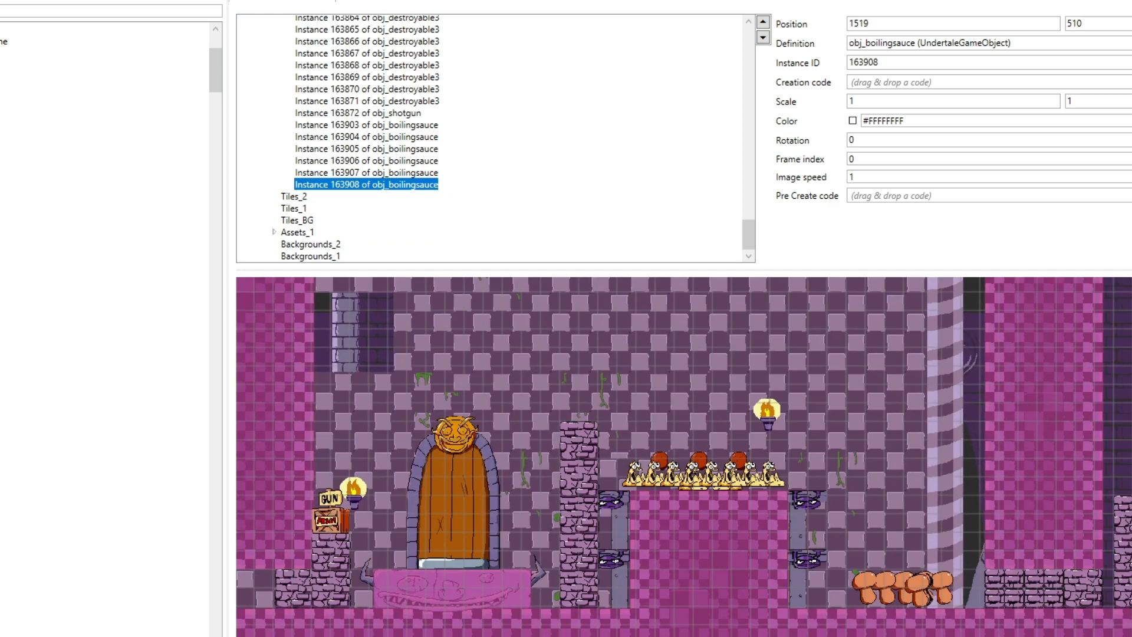
scroll(289, 489, down, 3)
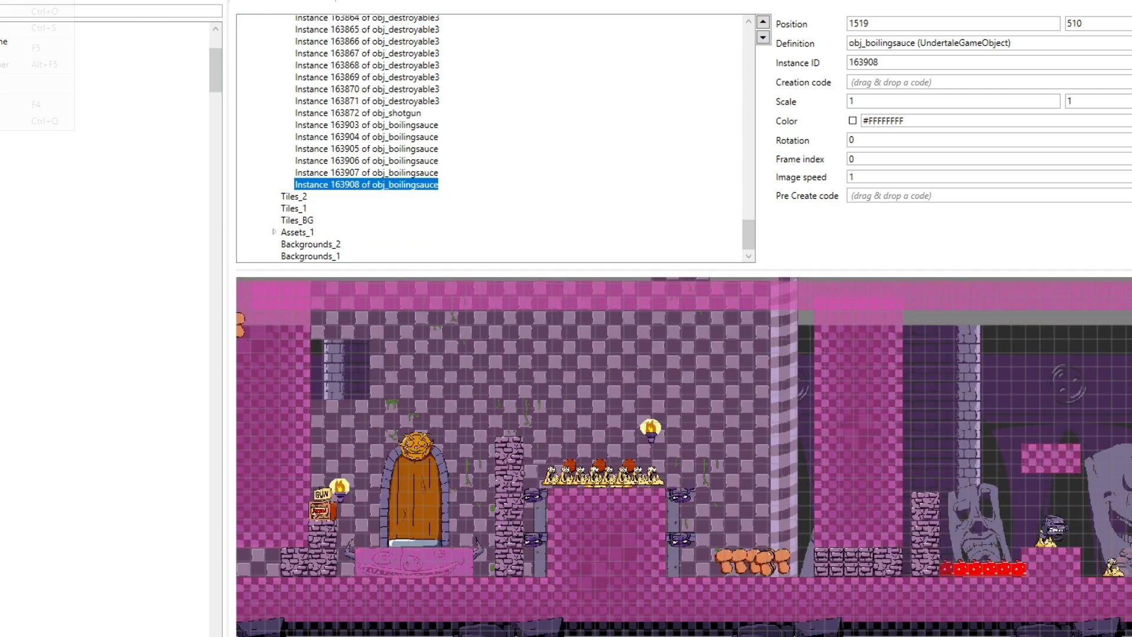
click(41, 28)
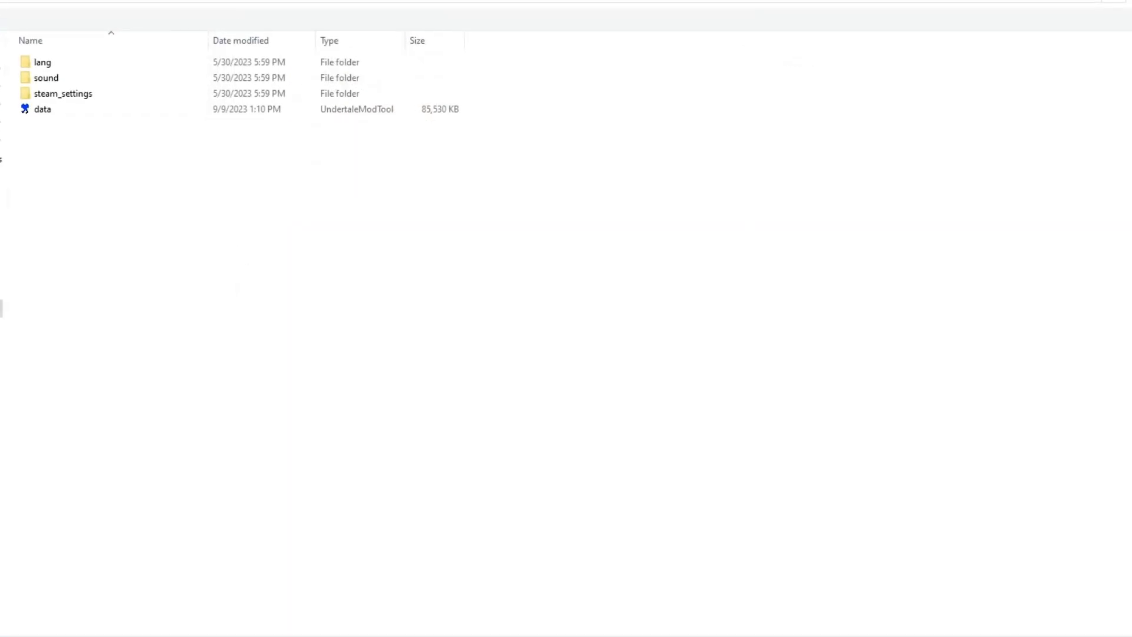
key(Return)
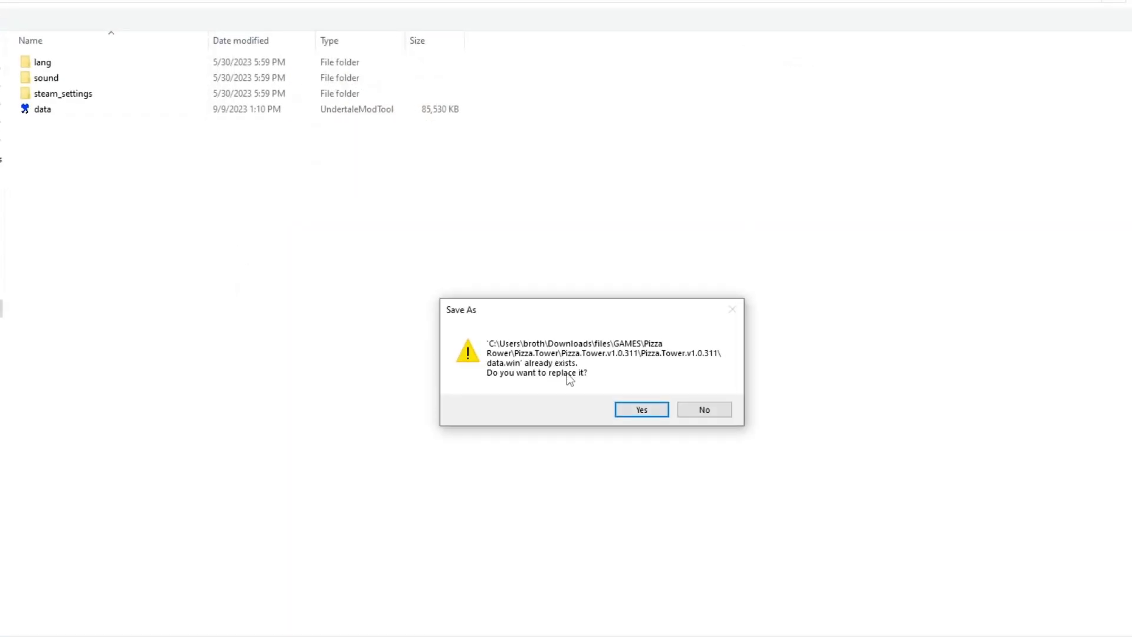
click(641, 410)
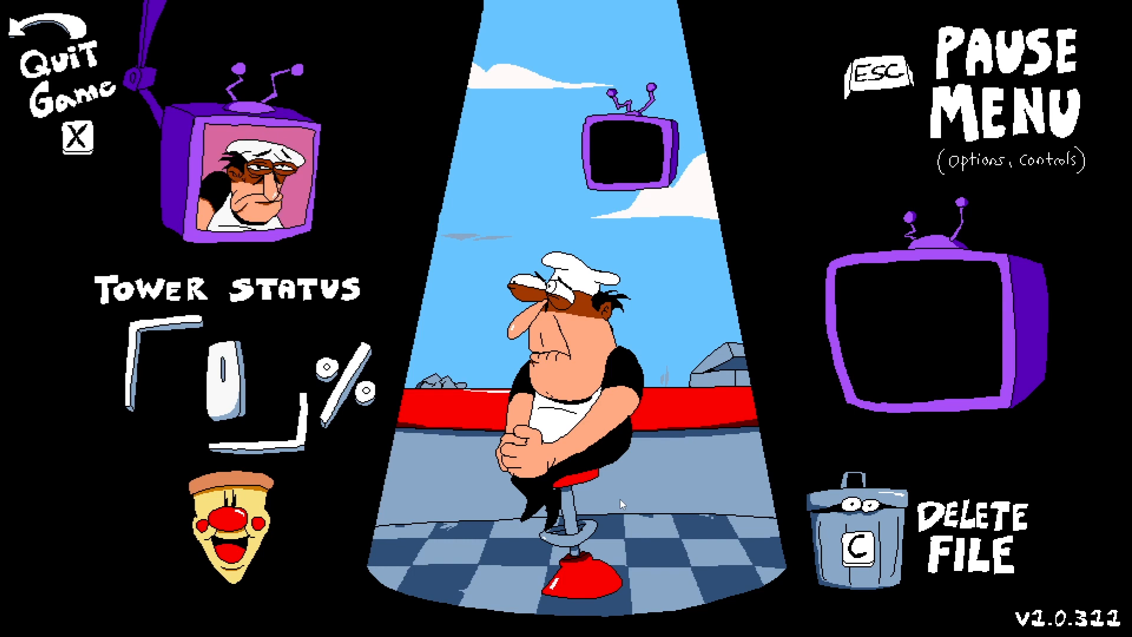
- Launch the game, enter the Pizza Tower entrance level and pick up the shotgun beside the door
key(z)
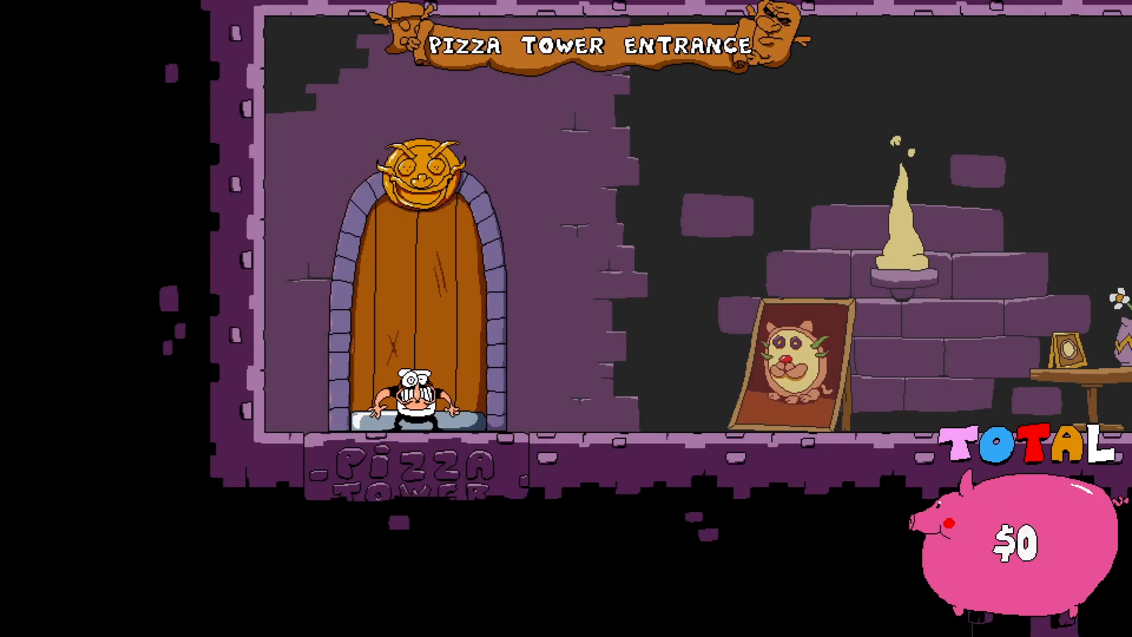
key(shift+Right)
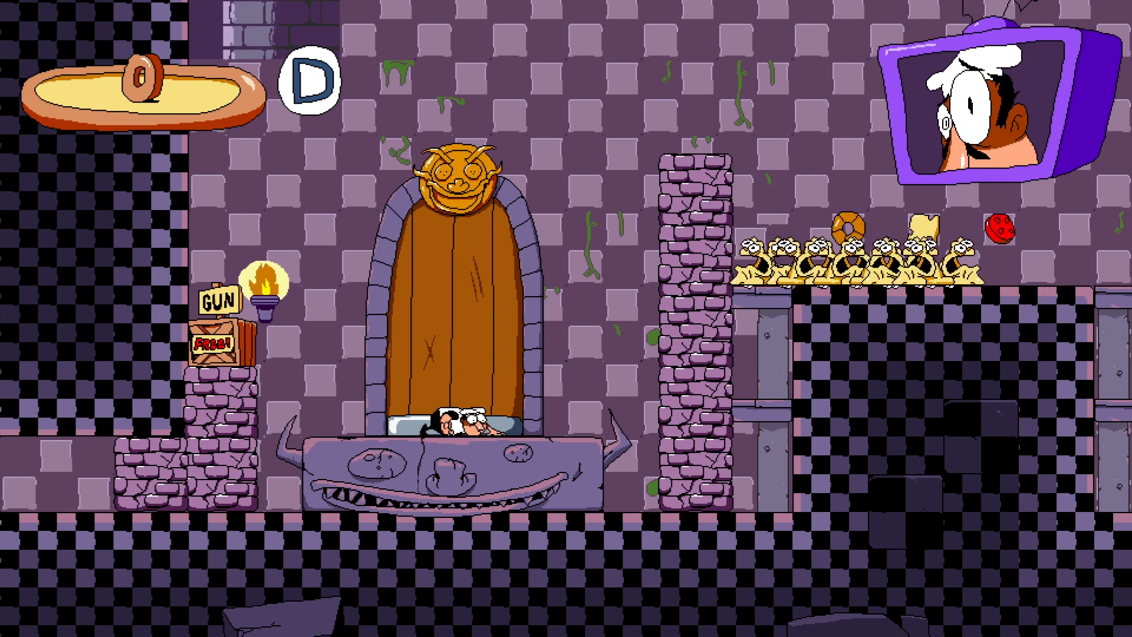
key(Down)
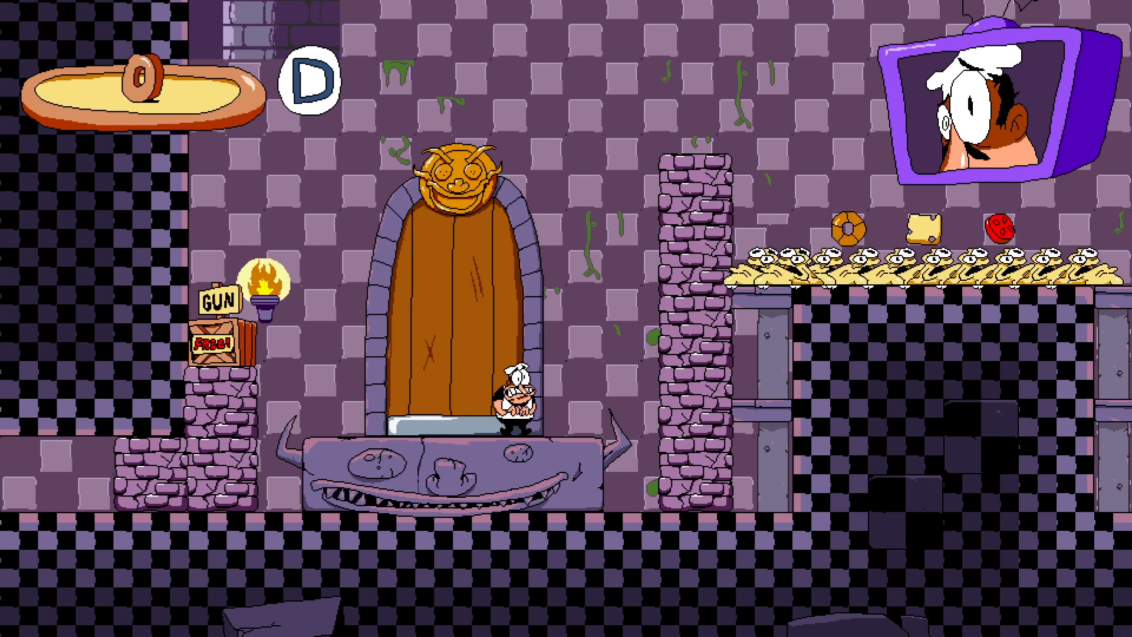
key(Left)
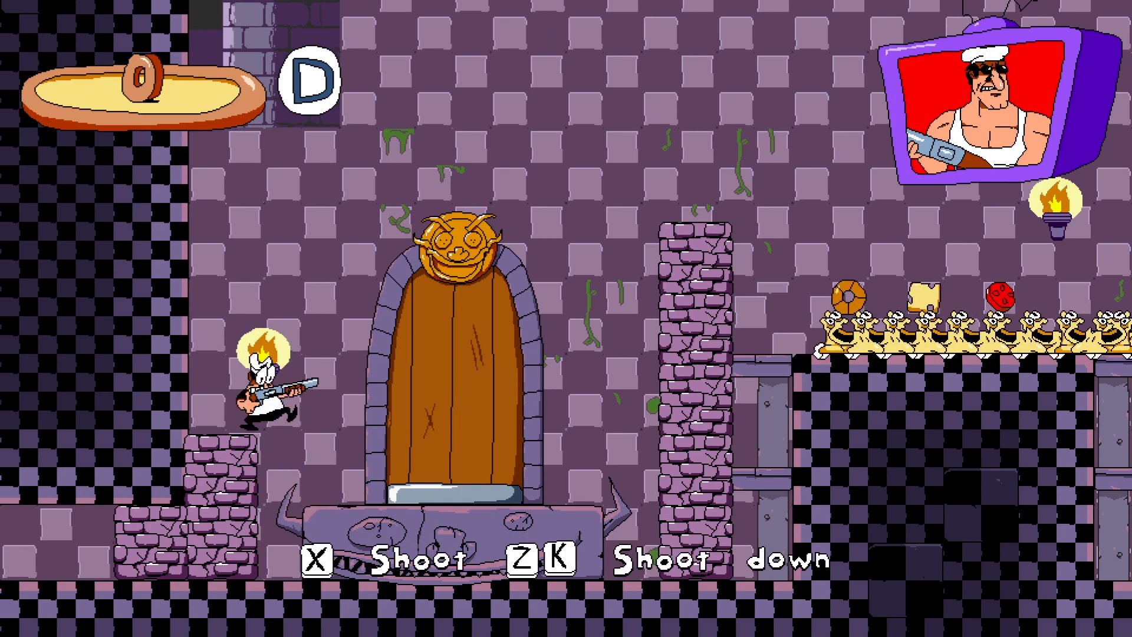
key(Right)
key(z)
key(x)
key(z)
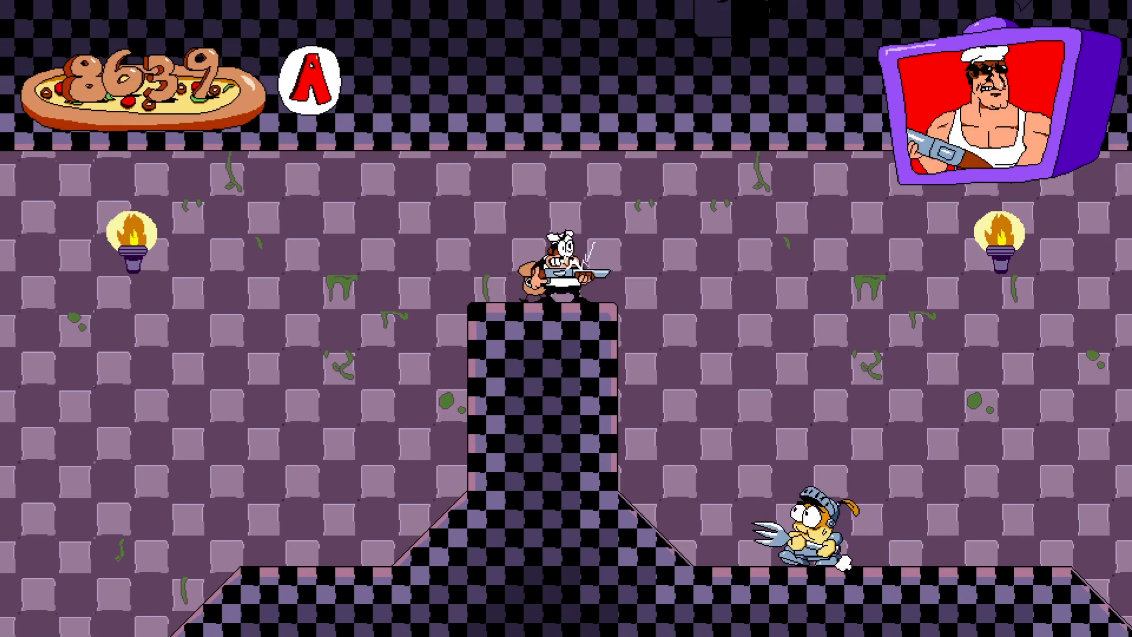
- Play through the level, shooting enemies with the shotgun to test the added objects
key(Right)
key(Left)
key(x)
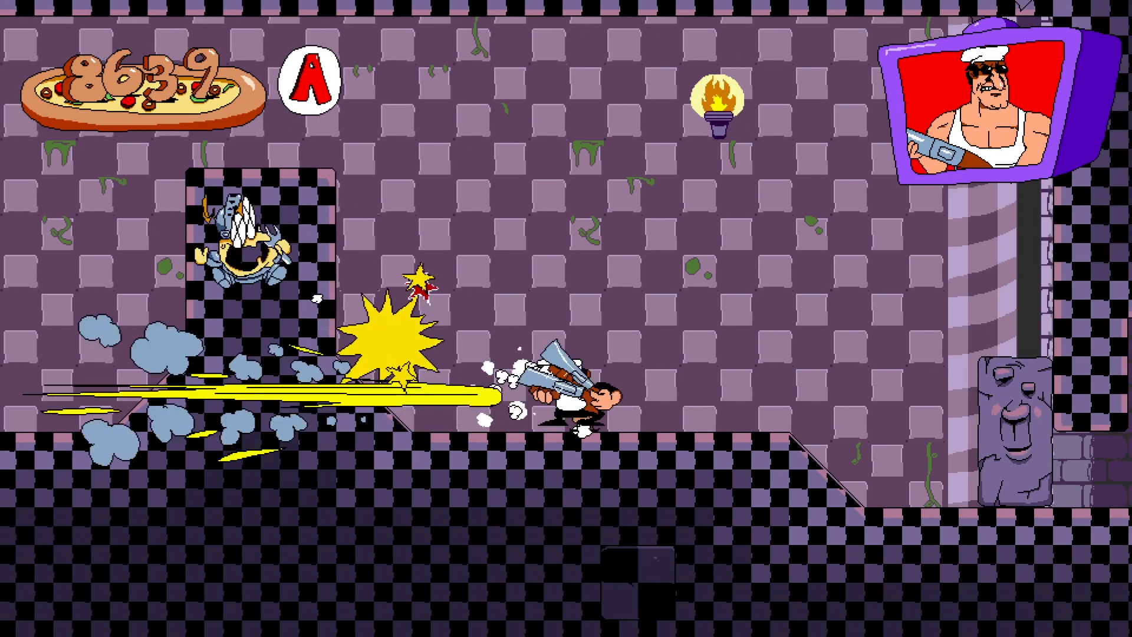
key(z)
key(Left)
key(Right)
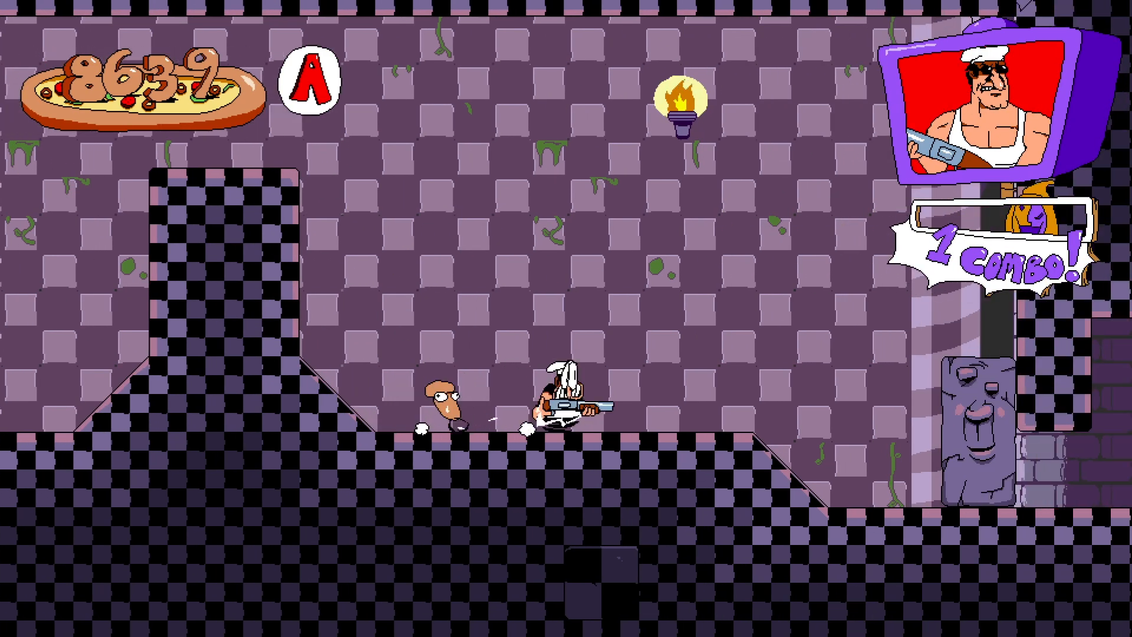
key(Left)
key(z)
key(Right)
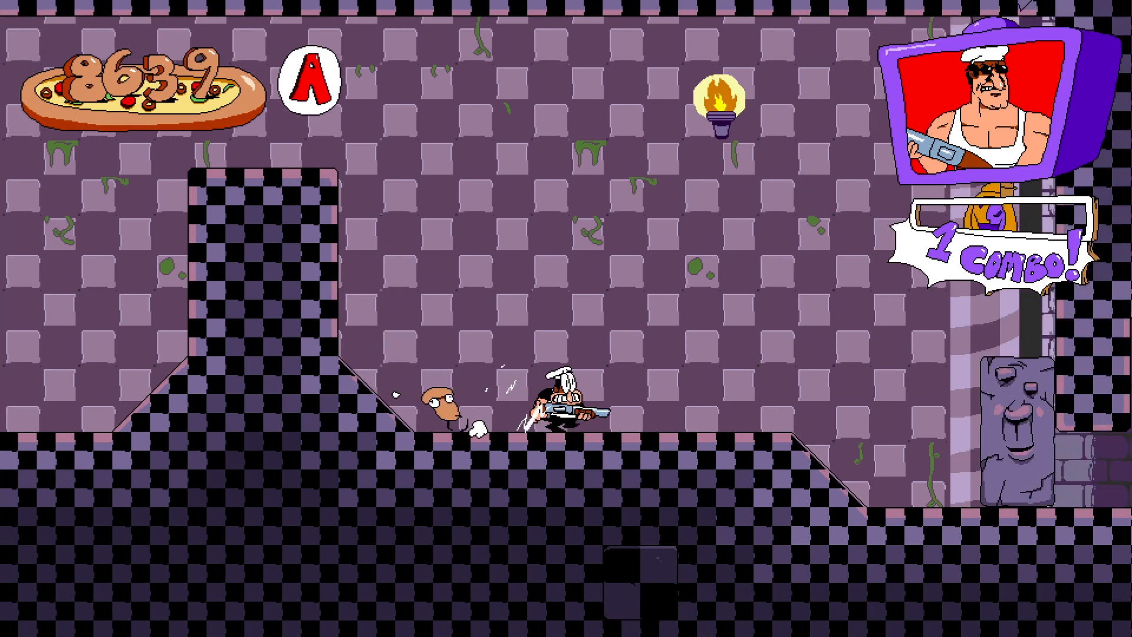
key(Left)
key(shift+Left)
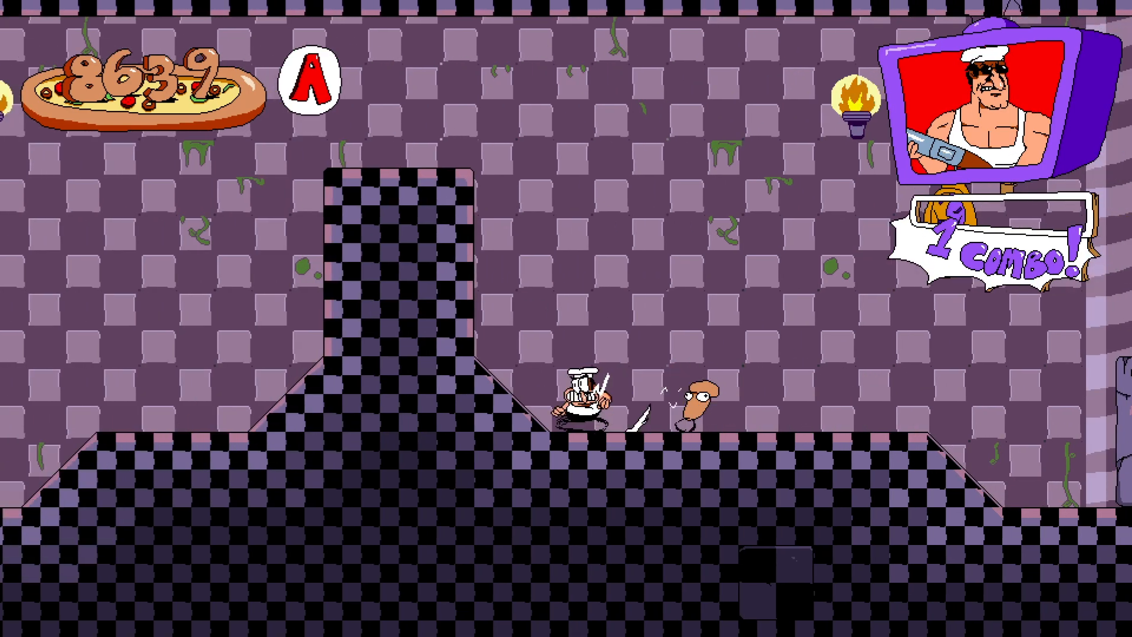
key(Left)
key(z)
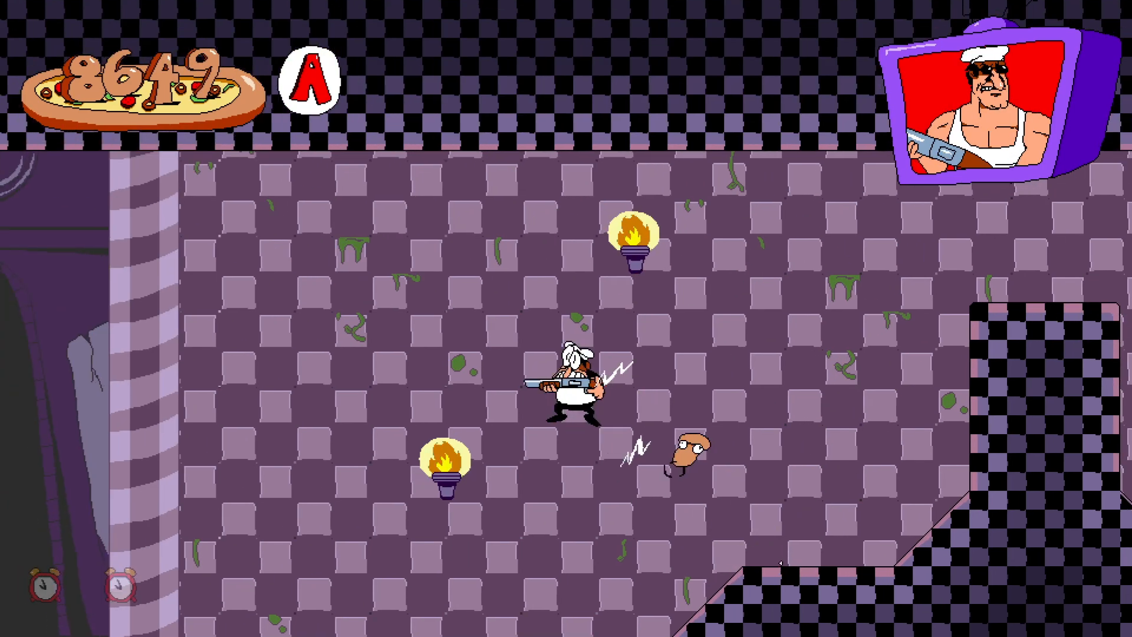
key(Right)
key(shift+Right)
key(z)
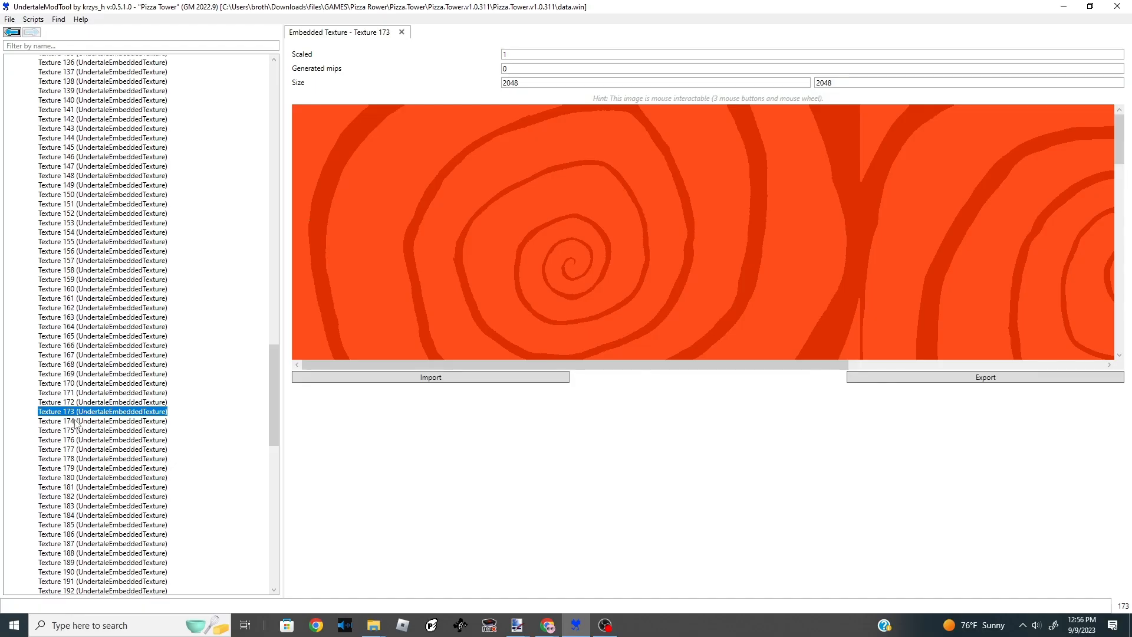
- Browse embedded textures 174 to 180 to inspect their contents
click(80, 430)
click(81, 441)
click(81, 450)
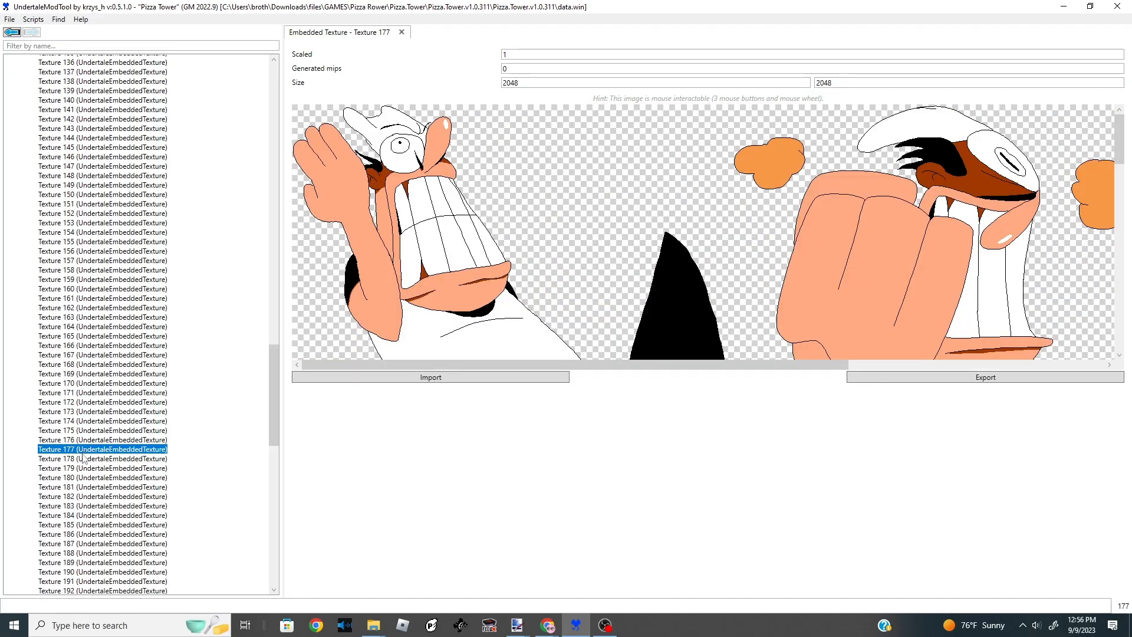
click(81, 441)
scroll(450, 270, down, 3)
scroll(451, 270, down, 5)
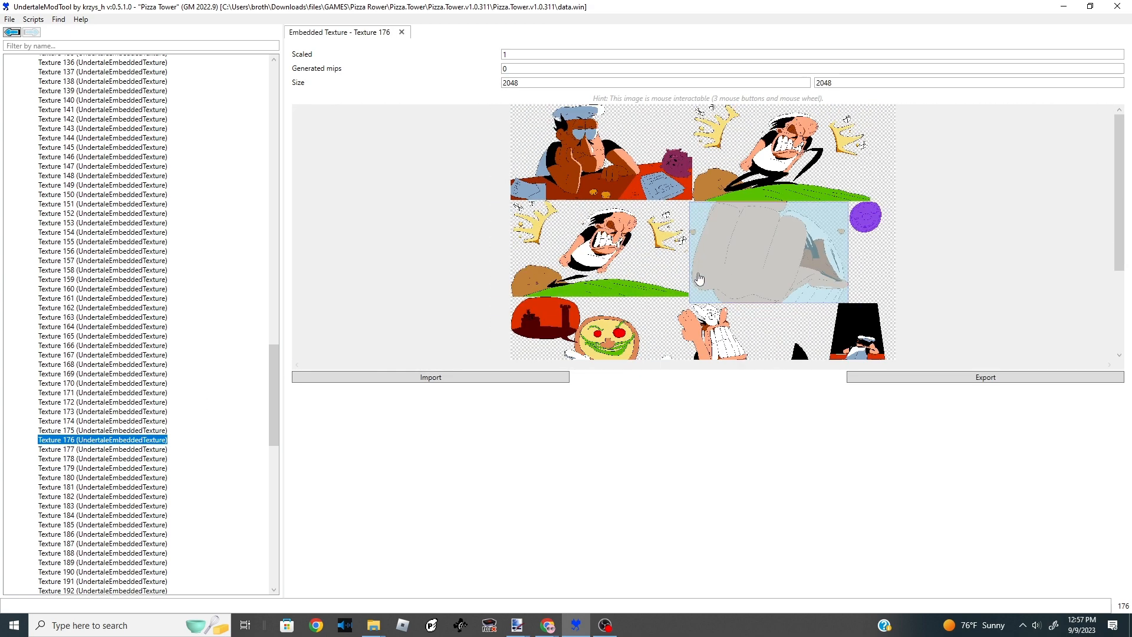
scroll(646, 235, up, 2)
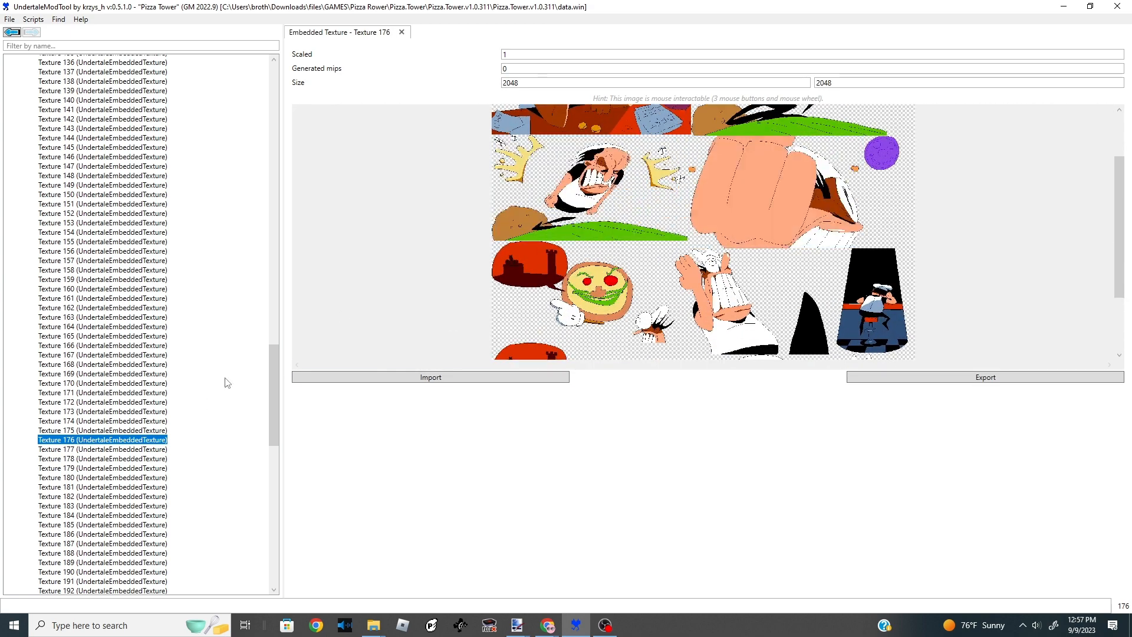
click(127, 477)
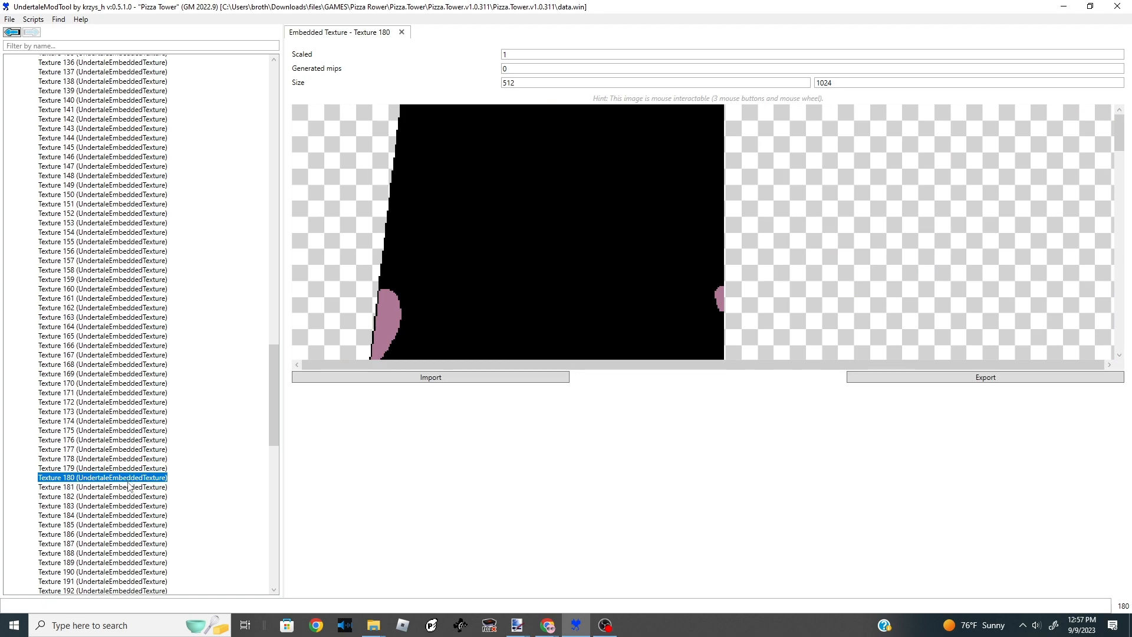